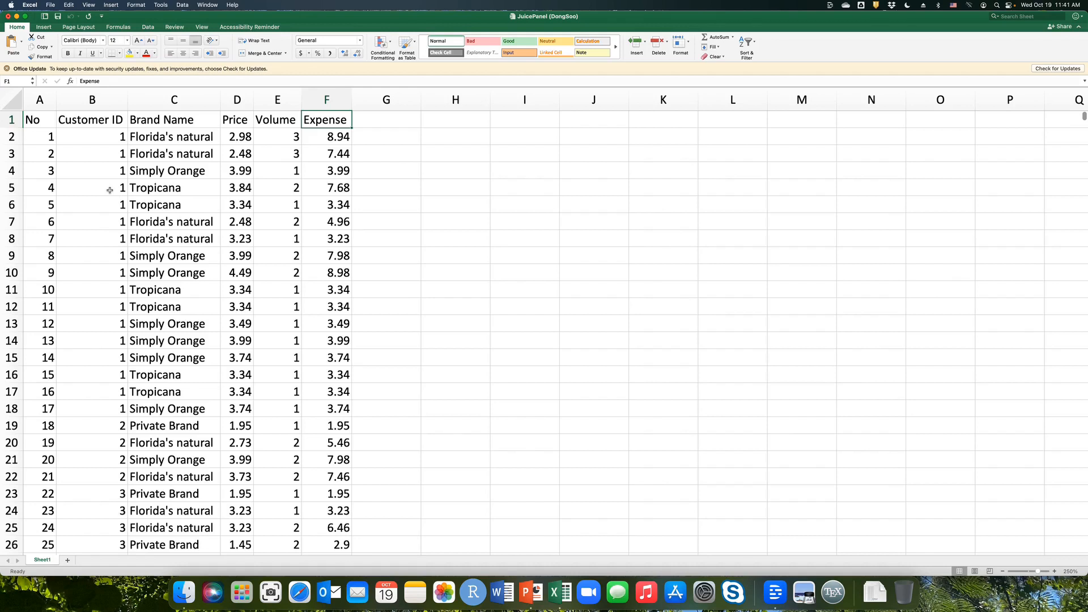
Create a PivotTable from the juice panel data in Sheet1!$A$1:$F$2429 on a new worksheet.
click(110, 190)
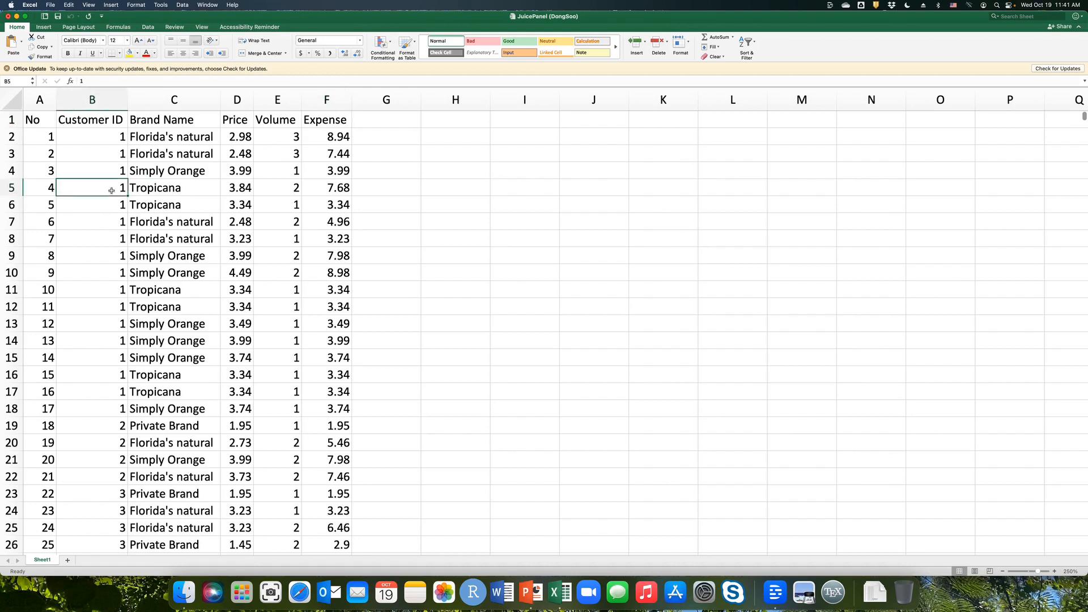
click(44, 28)
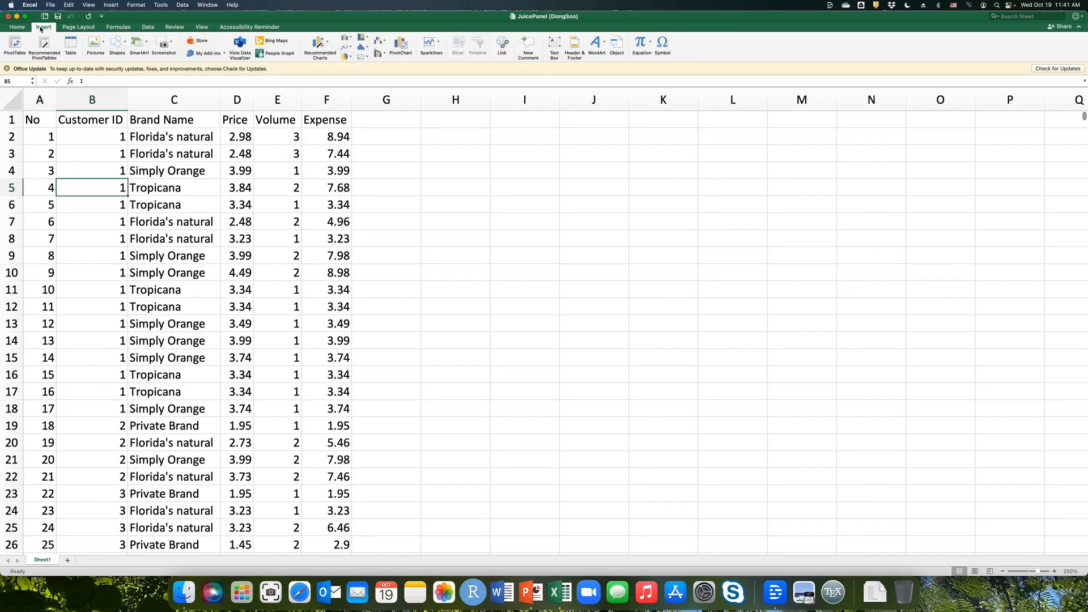
click(13, 46)
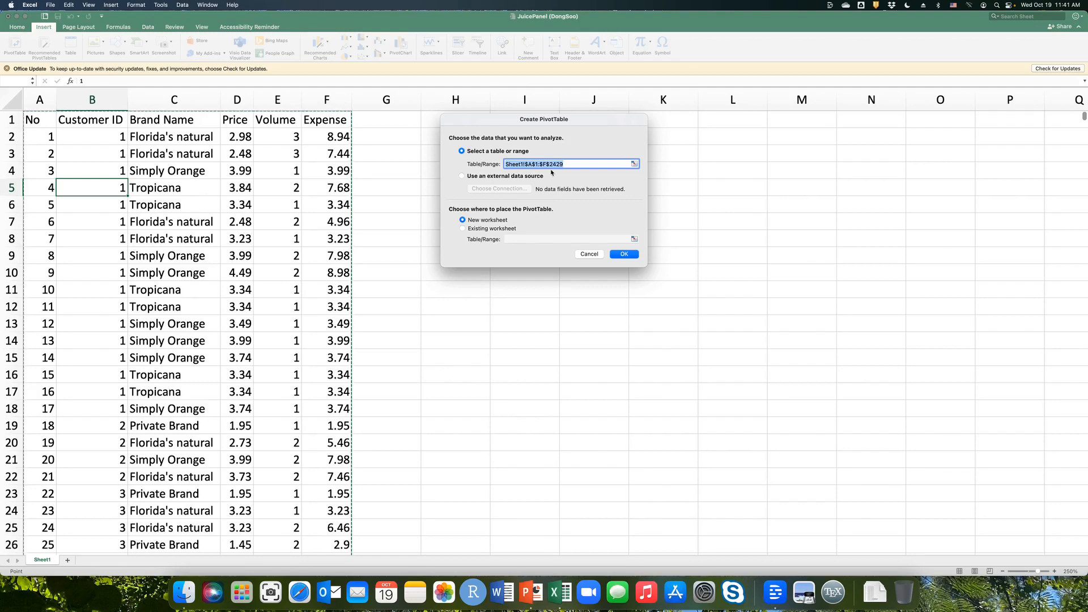
click(624, 254)
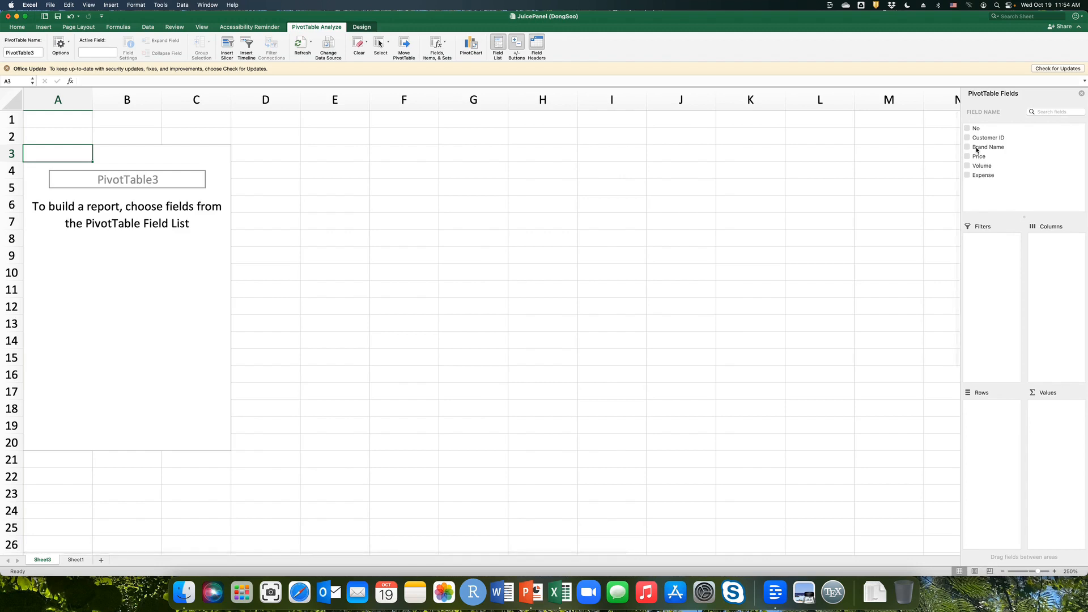
Lay out the PivotTable with Brand Name as columns, sums of Expense and Volume as values, and Values placed in rows.
drag(977, 150, 1047, 247)
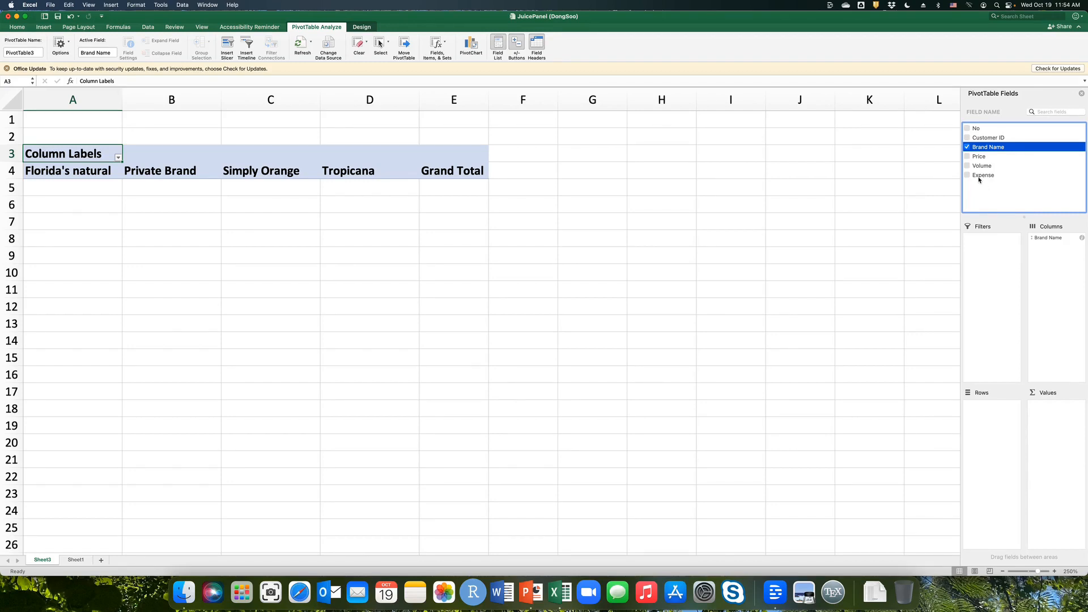
drag(979, 179, 1057, 417)
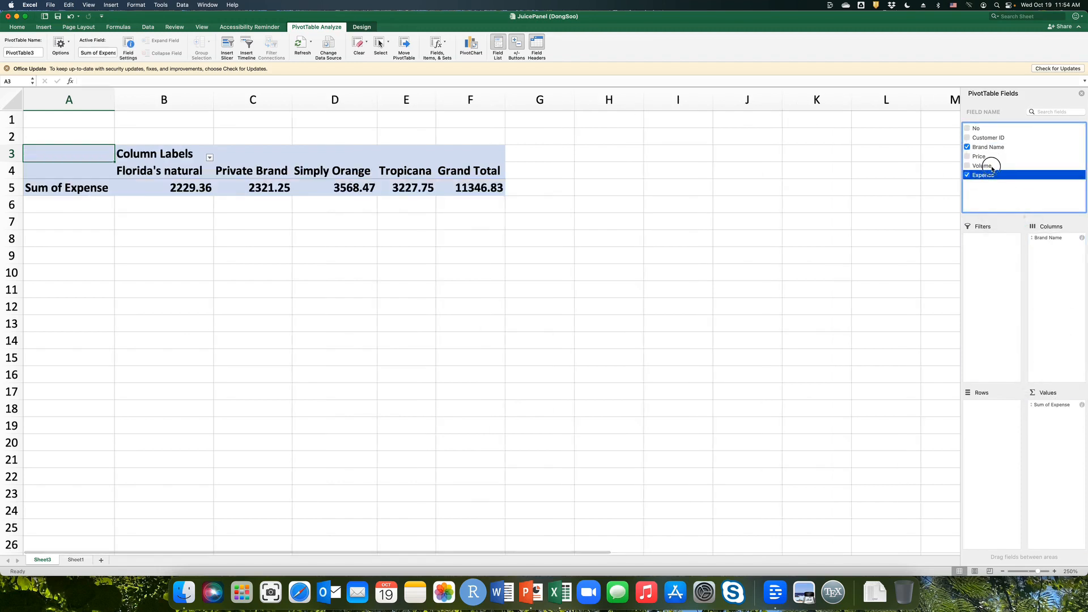
drag(992, 169, 1064, 416)
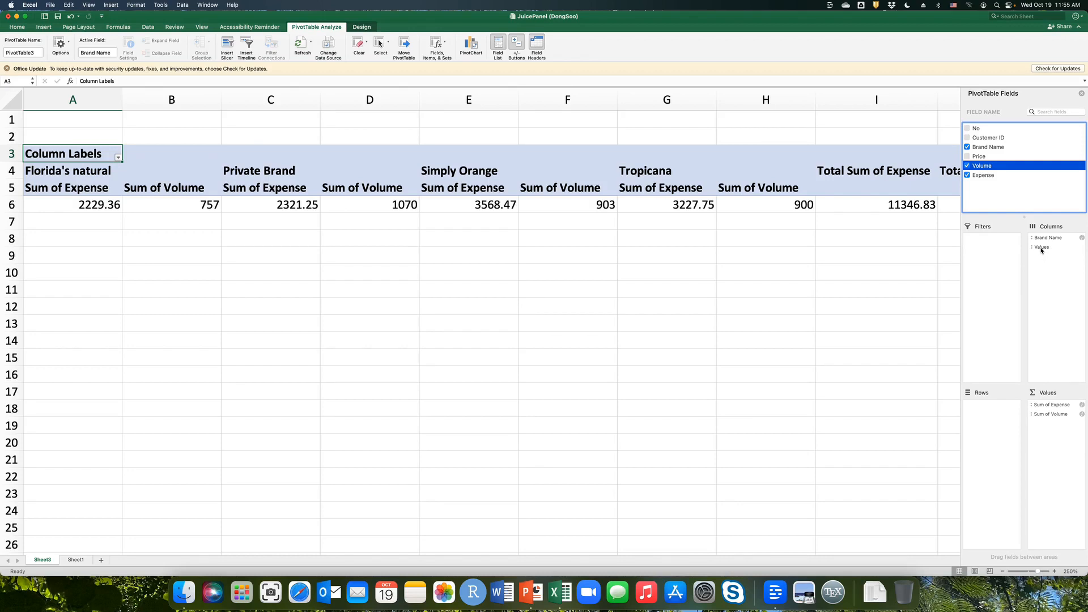
drag(1041, 250, 995, 422)
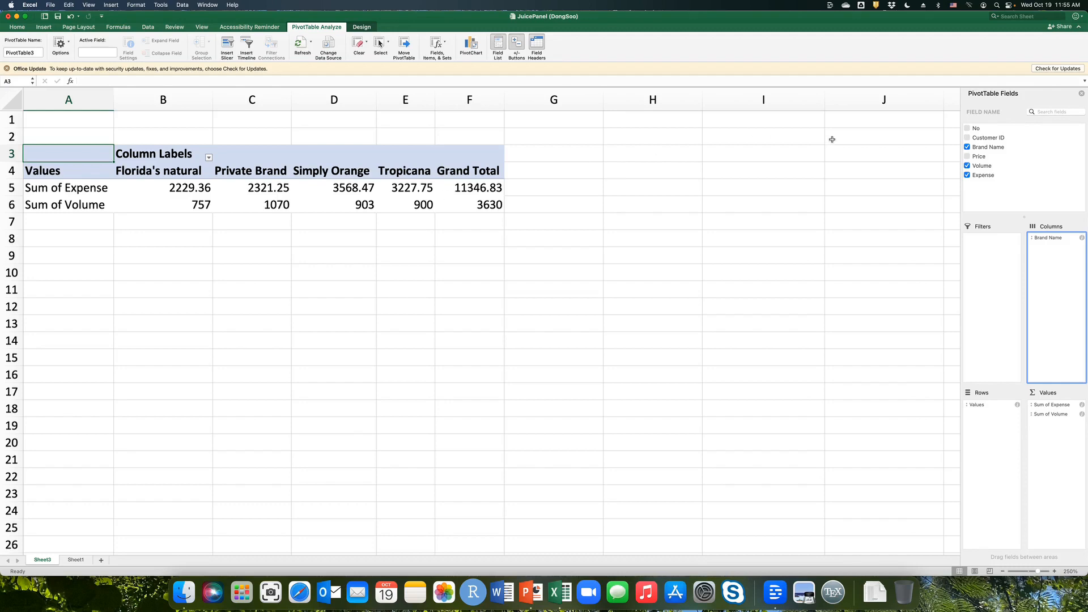
Add Price to the PivotTable values and summarize it by Average.
click(981, 158)
drag(981, 157, 1059, 438)
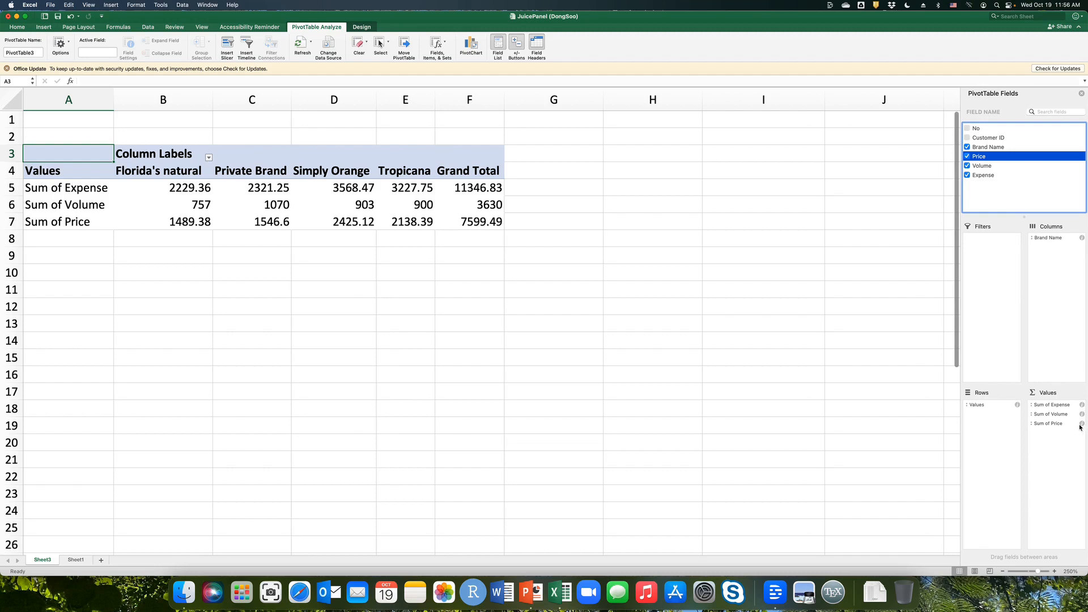
click(1082, 423)
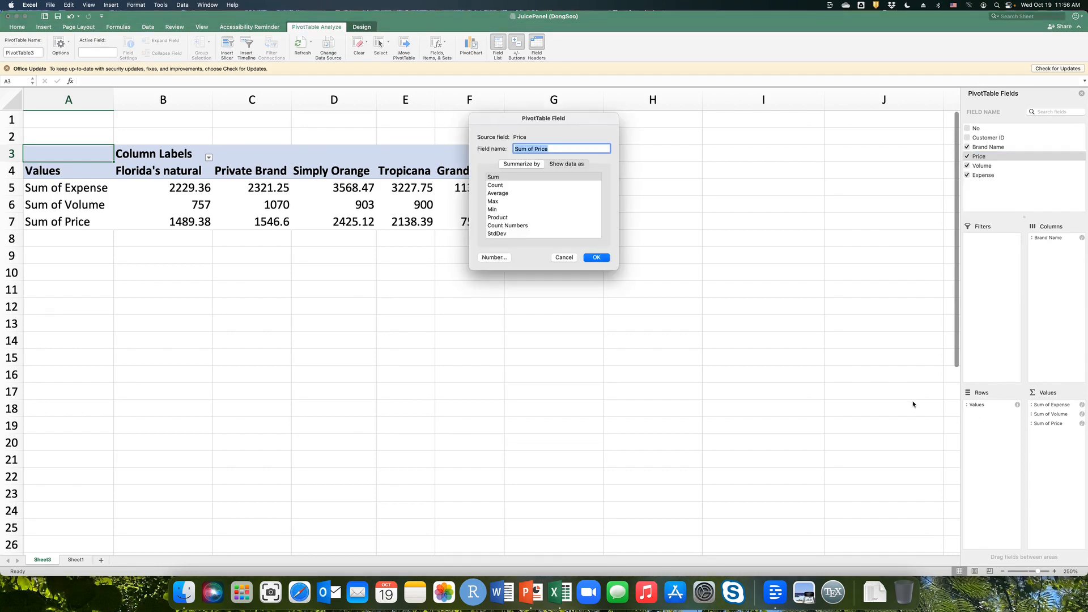
click(502, 193)
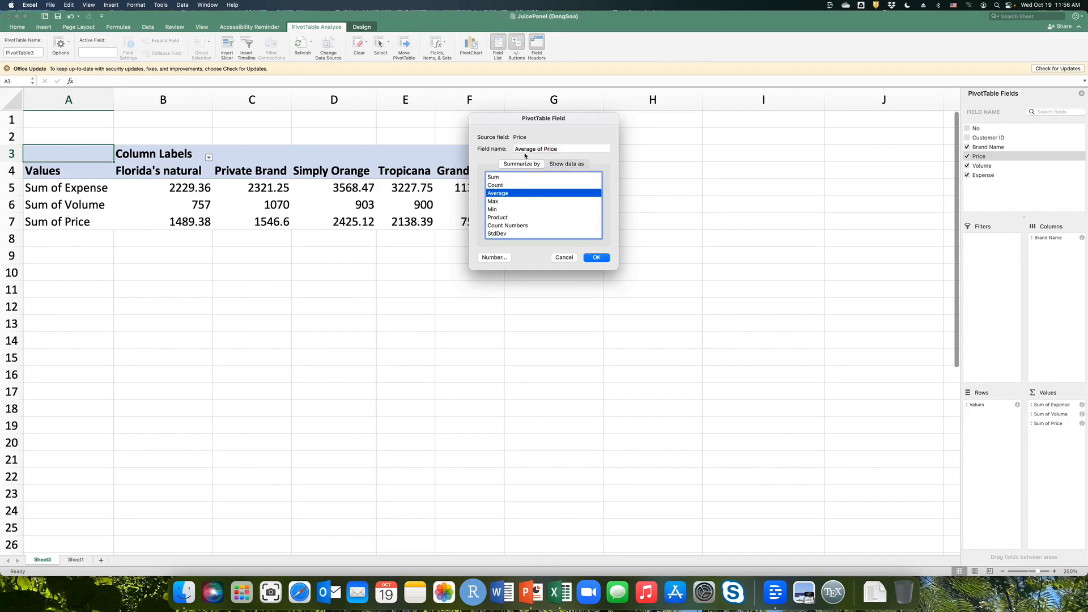
drag(516, 149, 562, 150)
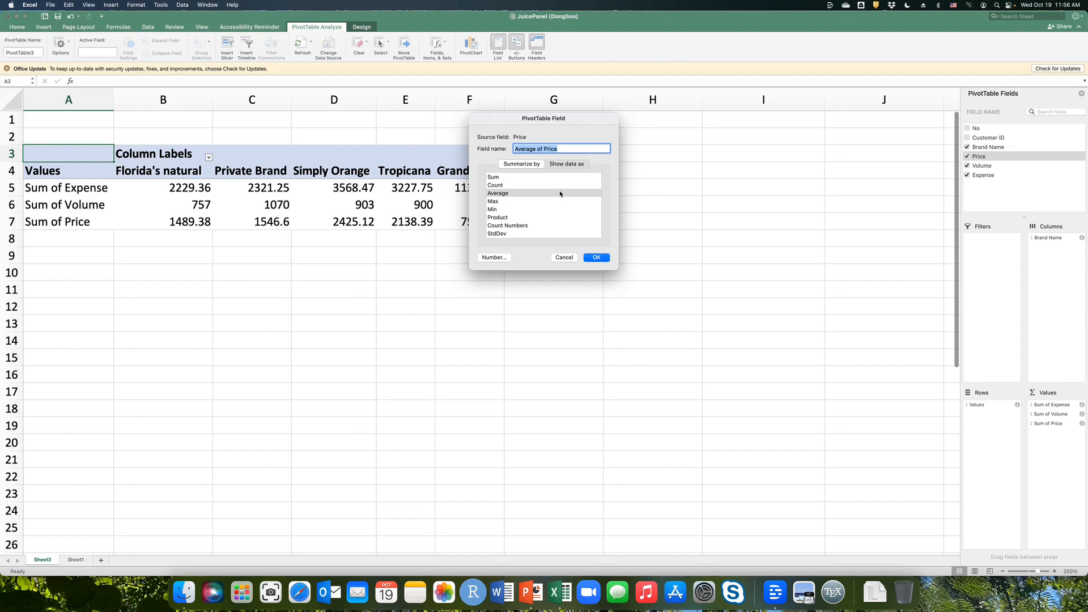
click(593, 260)
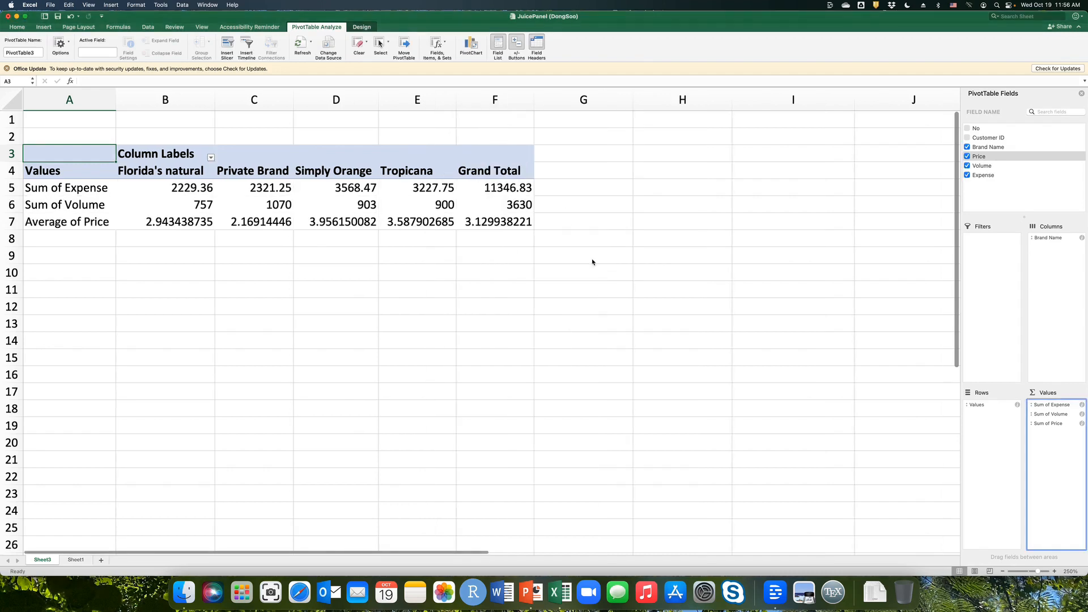
Review each brand's sum of expense and sum of volume against the grand totals, and each brand's average price.
click(63, 225)
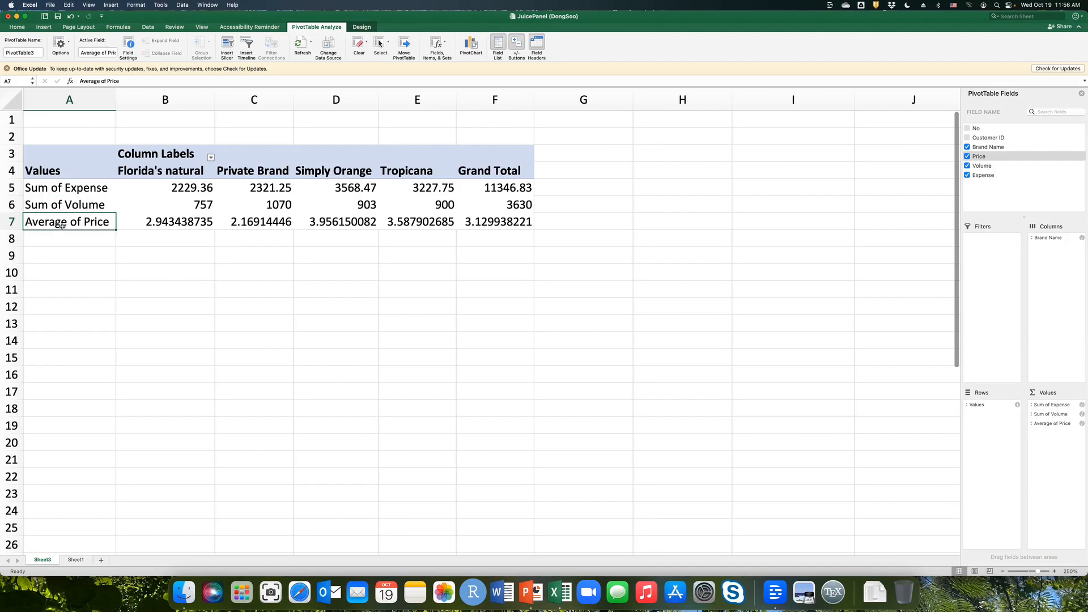
scroll(62, 226, right, 1)
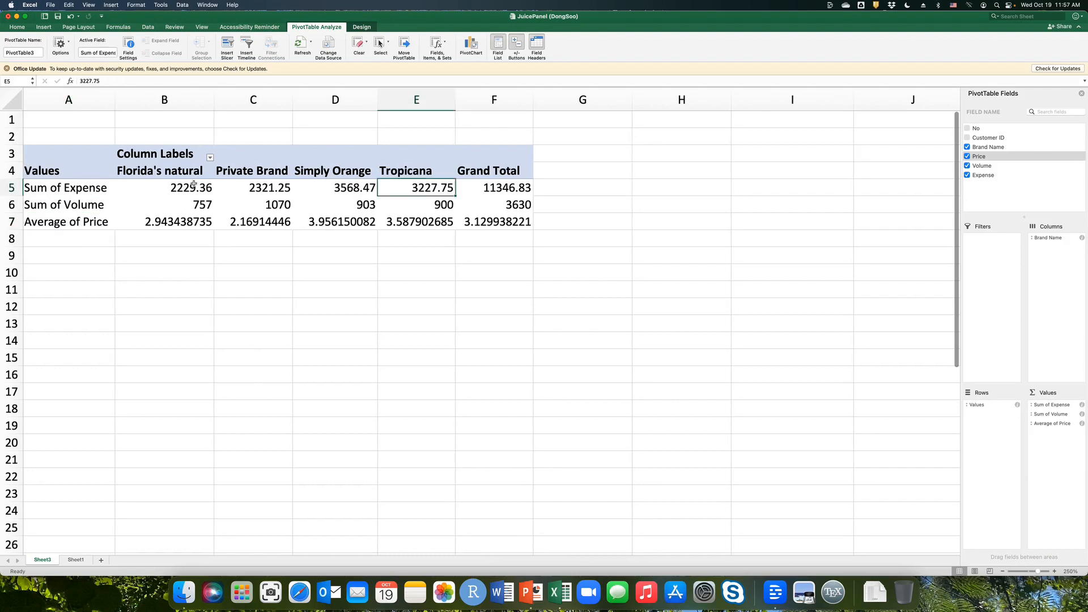
drag(181, 192, 407, 189)
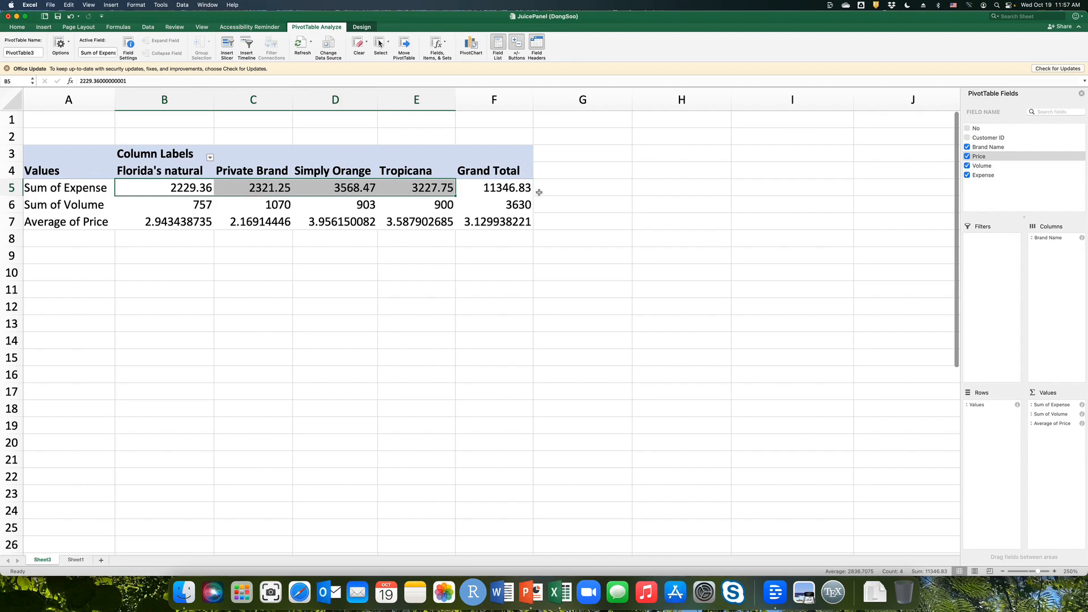
click(492, 189)
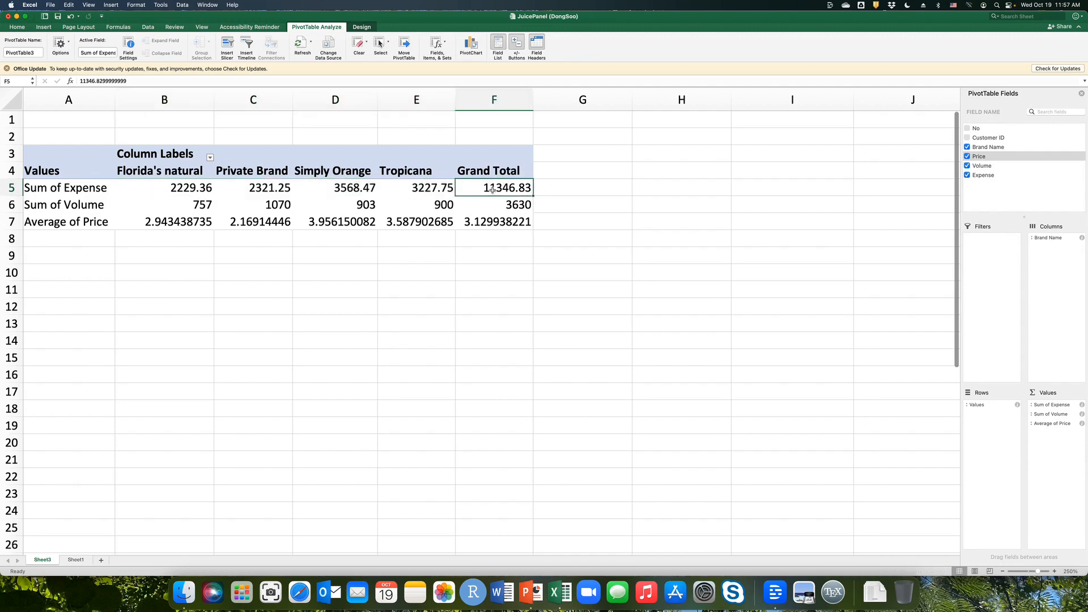
drag(193, 191, 401, 189)
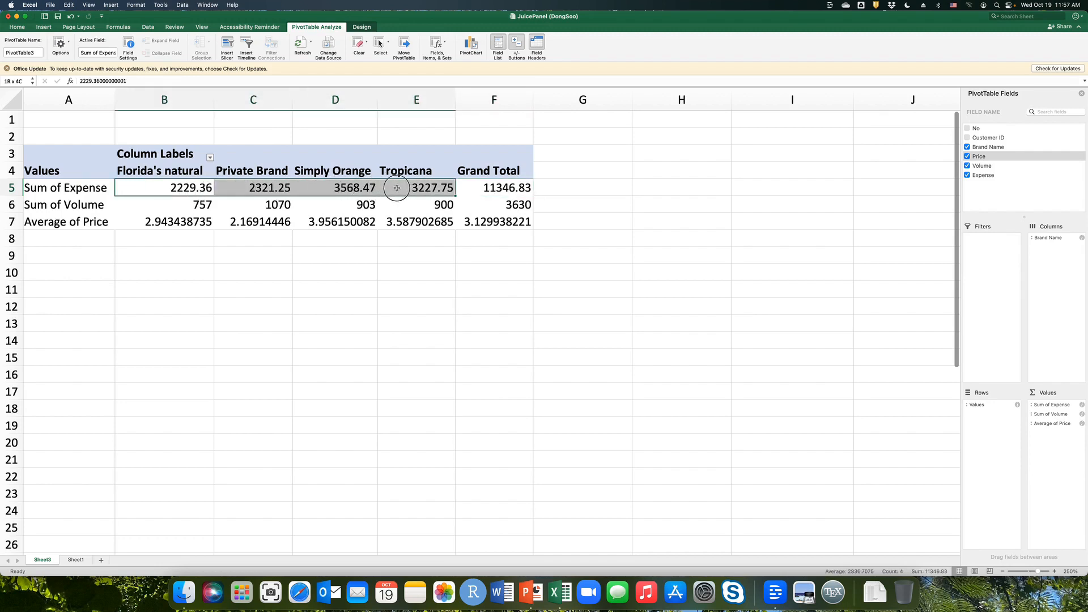
click(490, 188)
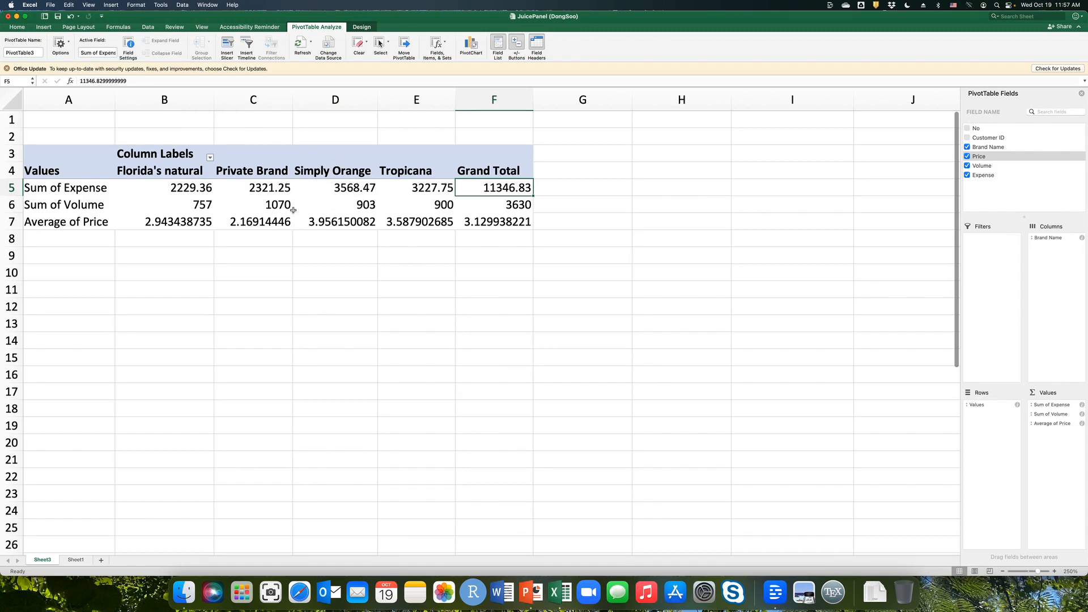
click(202, 206)
drag(202, 205, 419, 209)
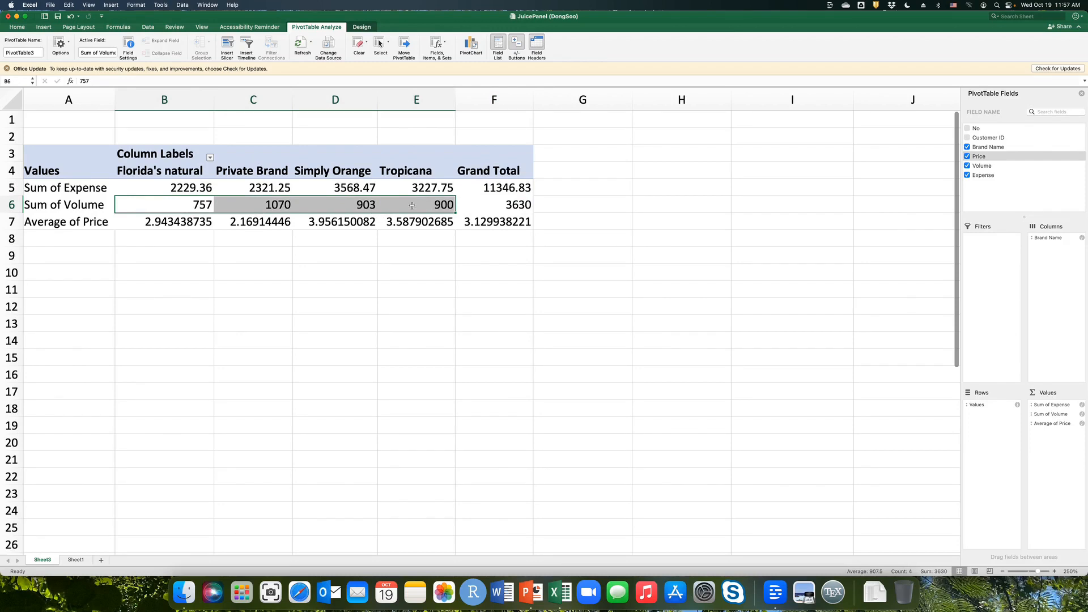
click(496, 205)
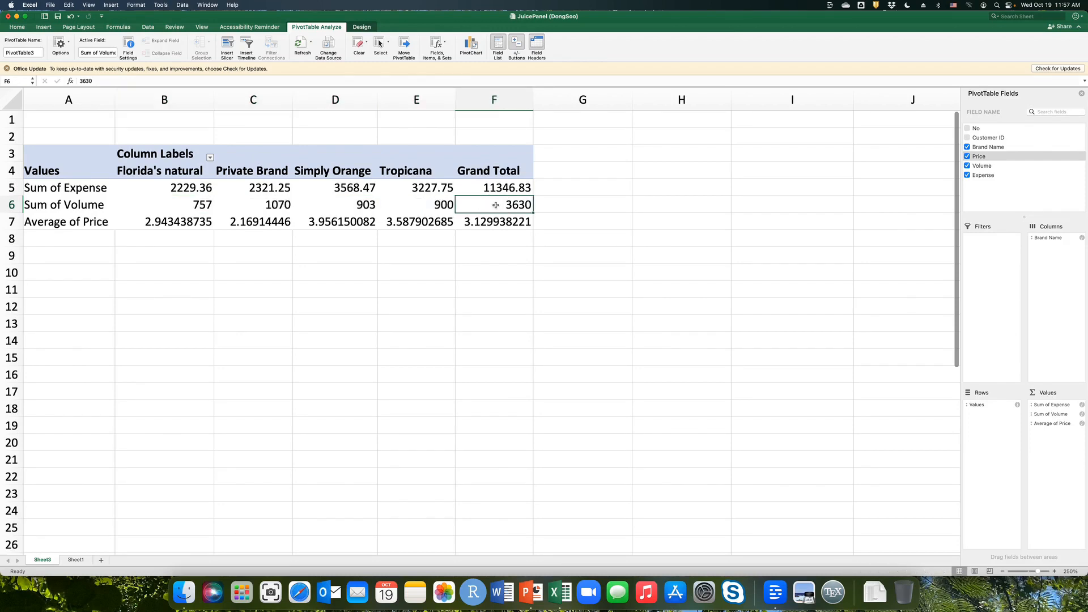
drag(194, 207, 420, 208)
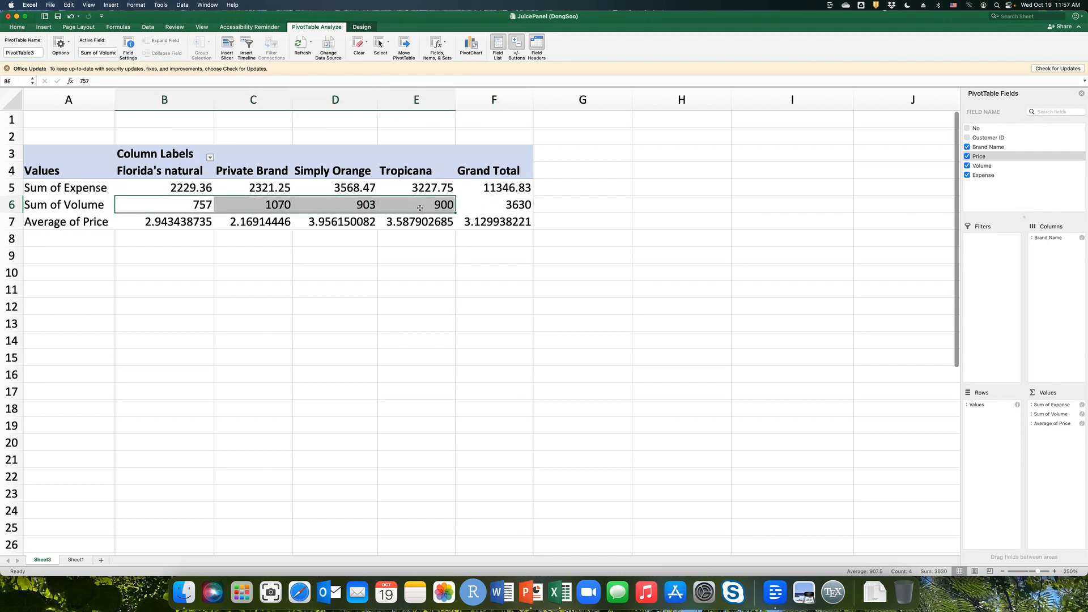
click(473, 207)
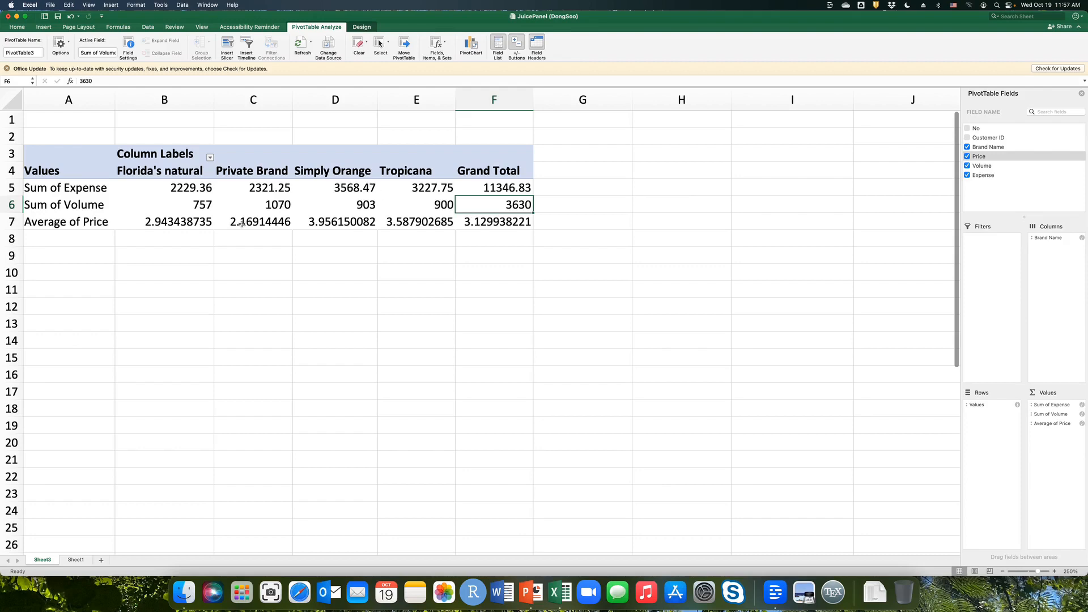
click(179, 223)
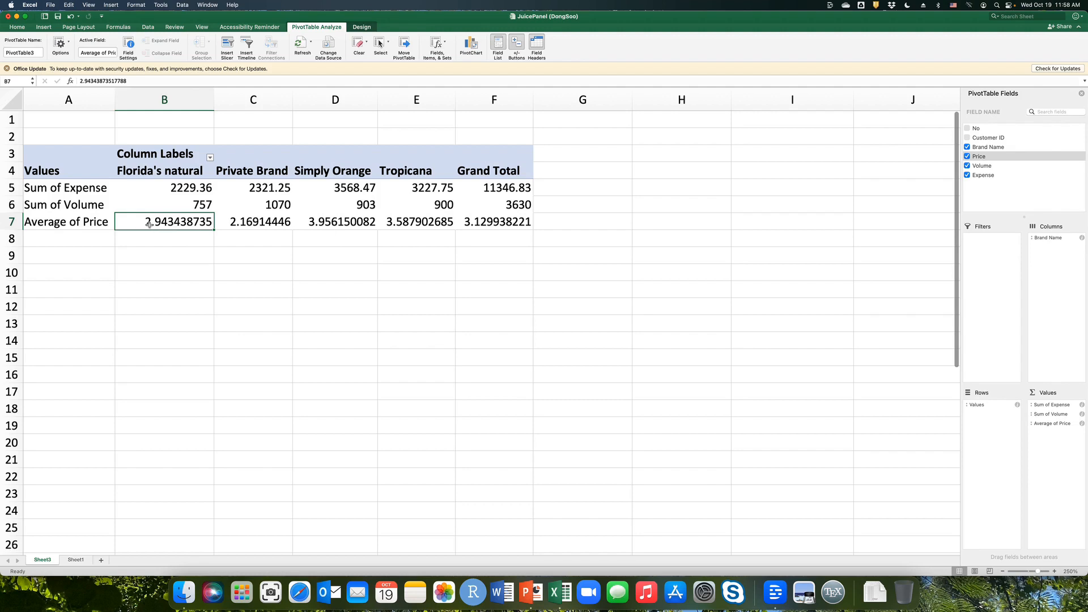
click(272, 223)
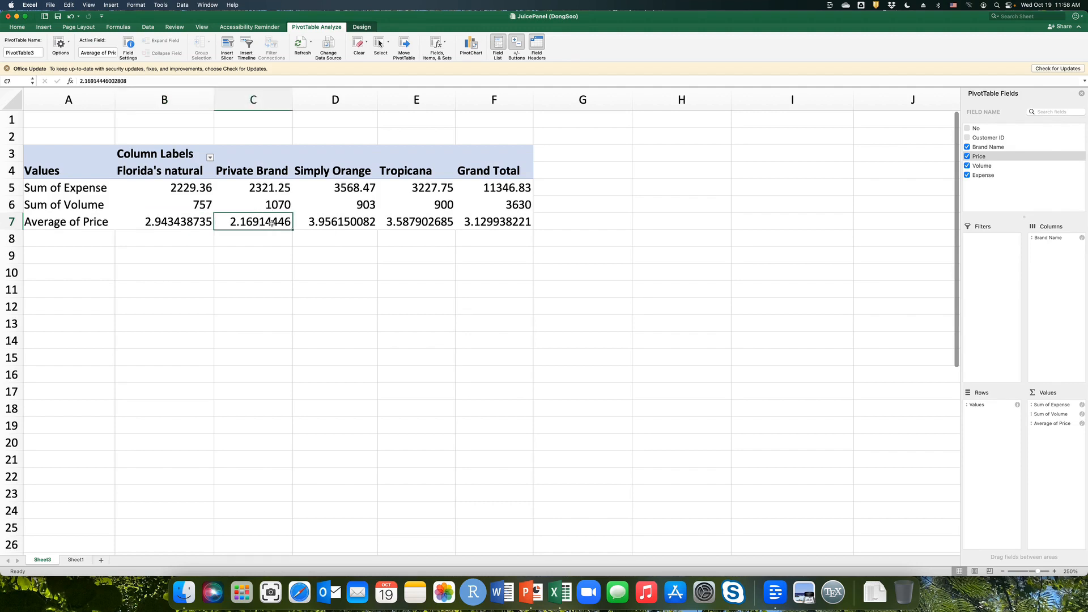
click(335, 225)
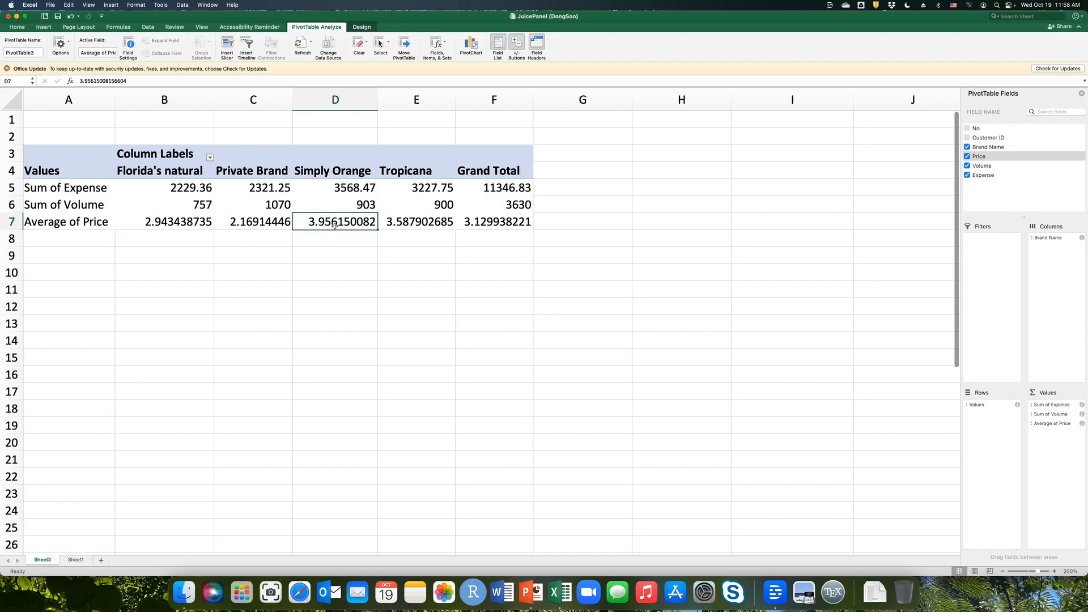
click(422, 222)
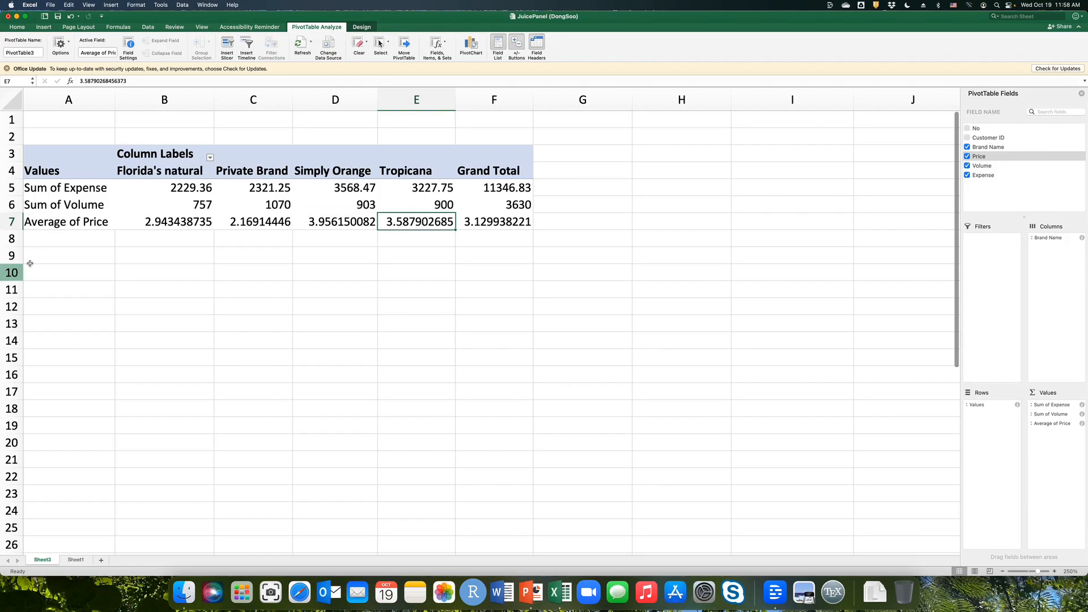
Enter the row labels "MS (Sales)" in A9 and "MS (Volume)" in A10 below the PivotTable.
click(61, 256)
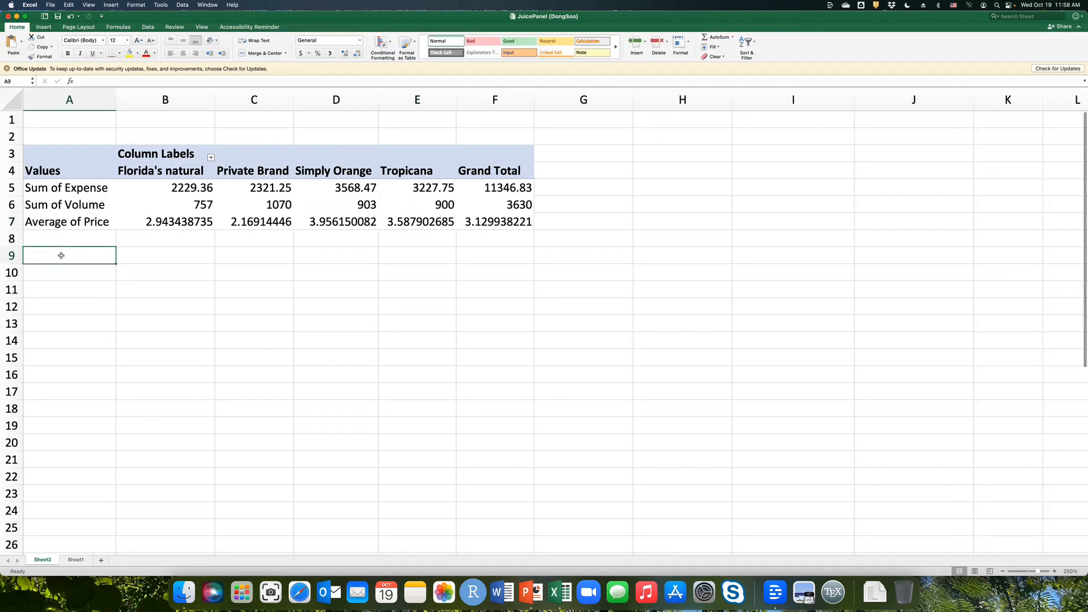
text(M)
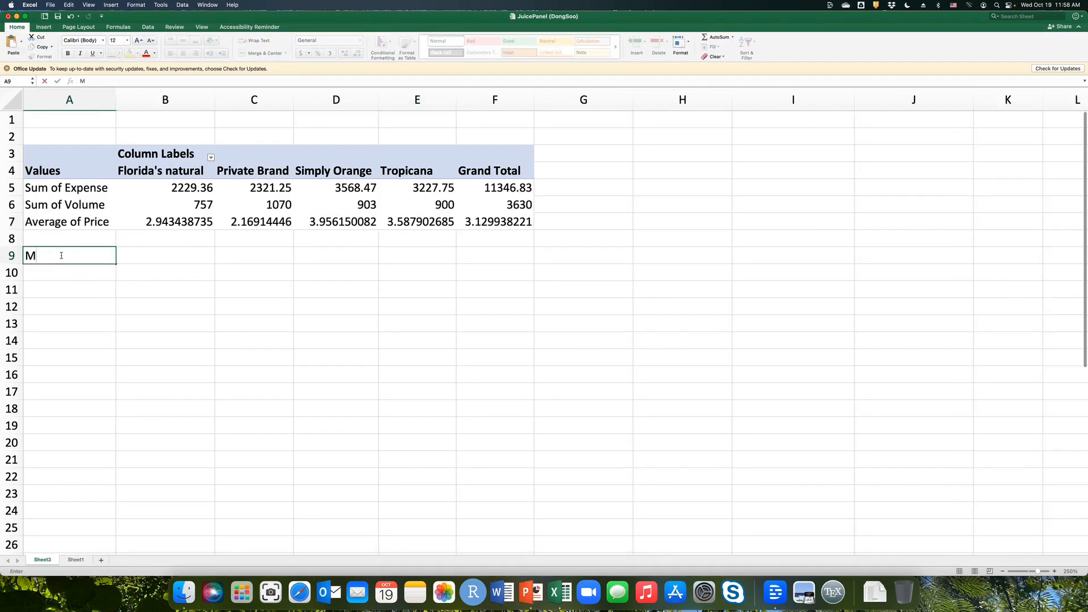
text(S (Sales))
key(Return)
text(MS )
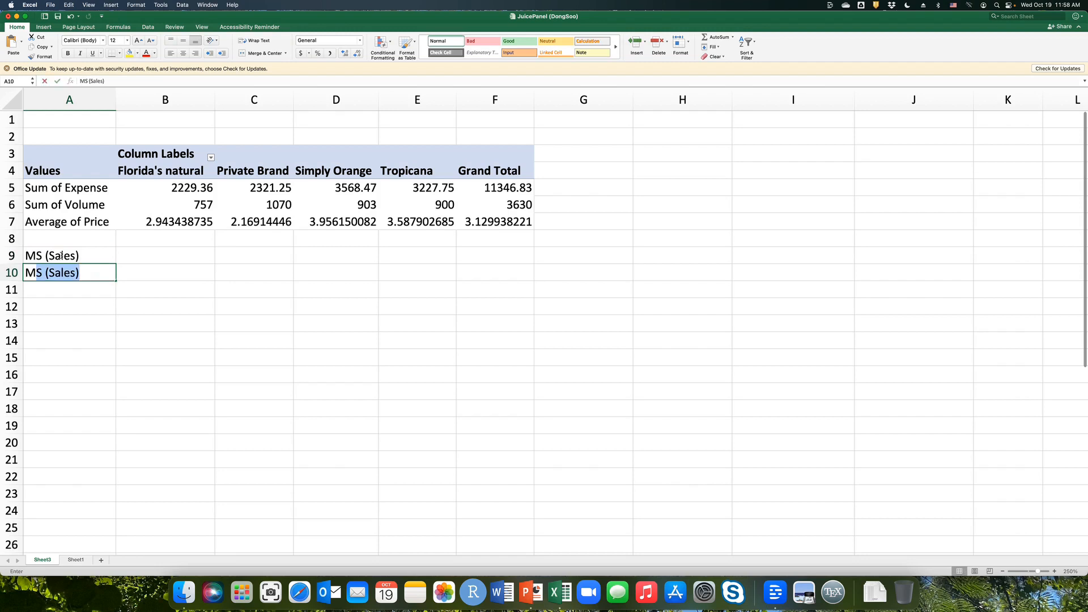
text((Volue)
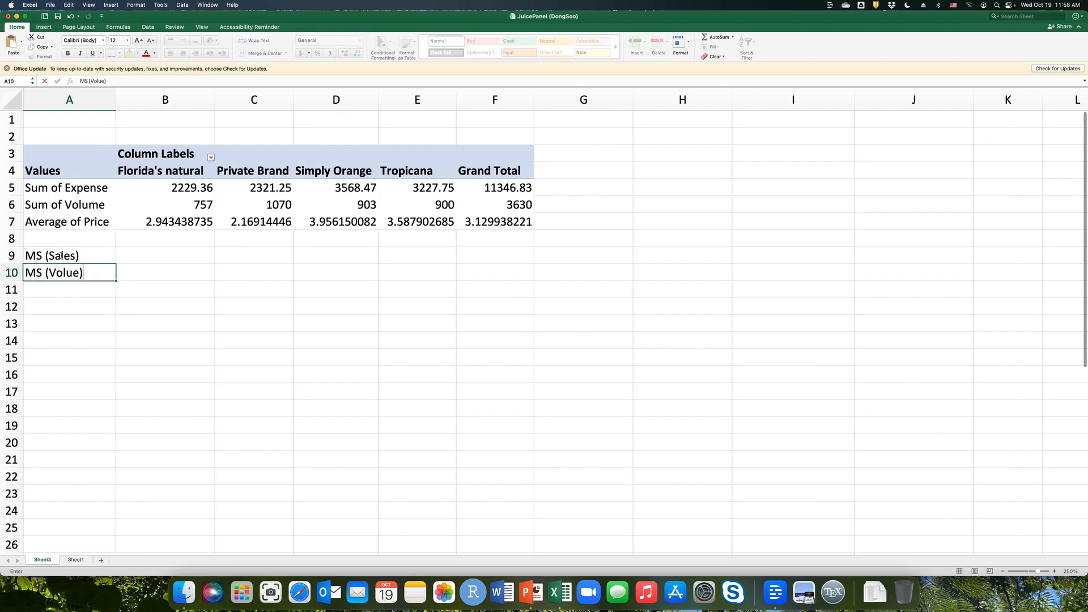
key(BackSpace)
text(me))
key(Tab)
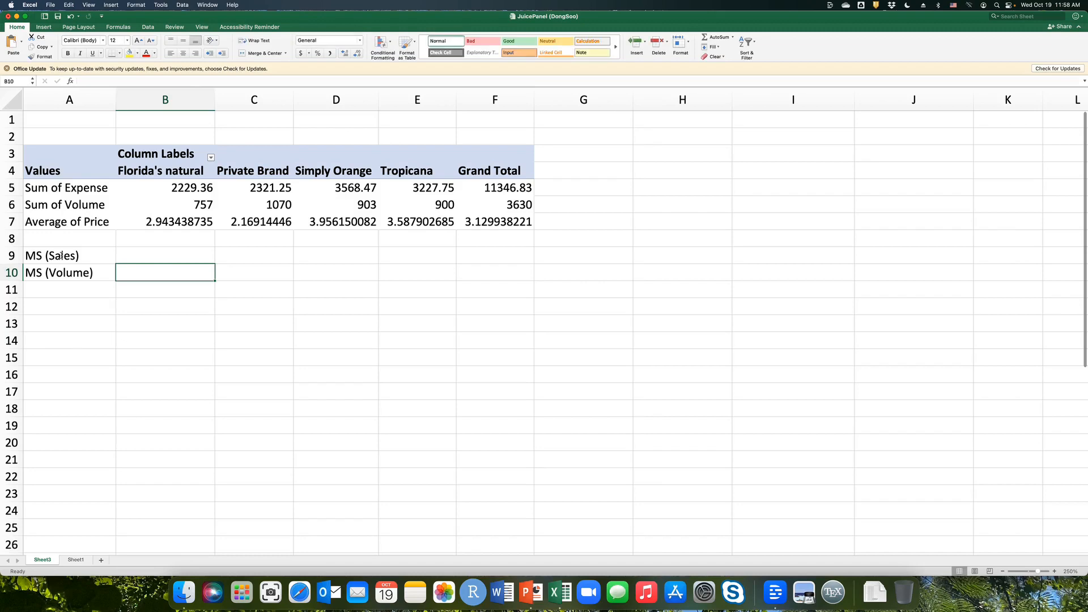
Calculate Florida's natural market share by sales in B9 with the formula =B5/$F5.
click(159, 255)
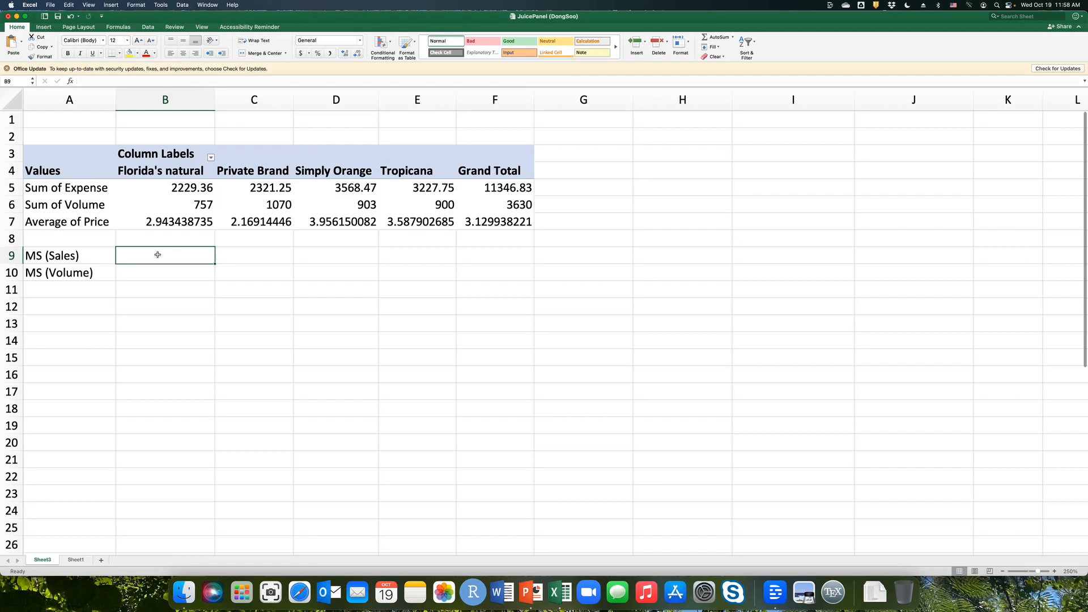
click(190, 193)
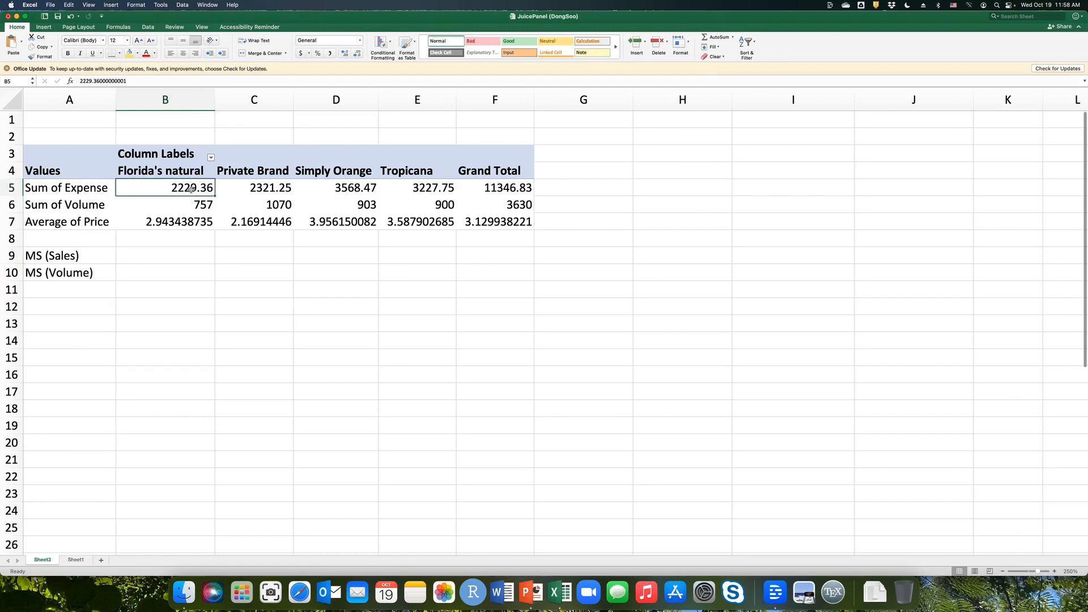
click(496, 188)
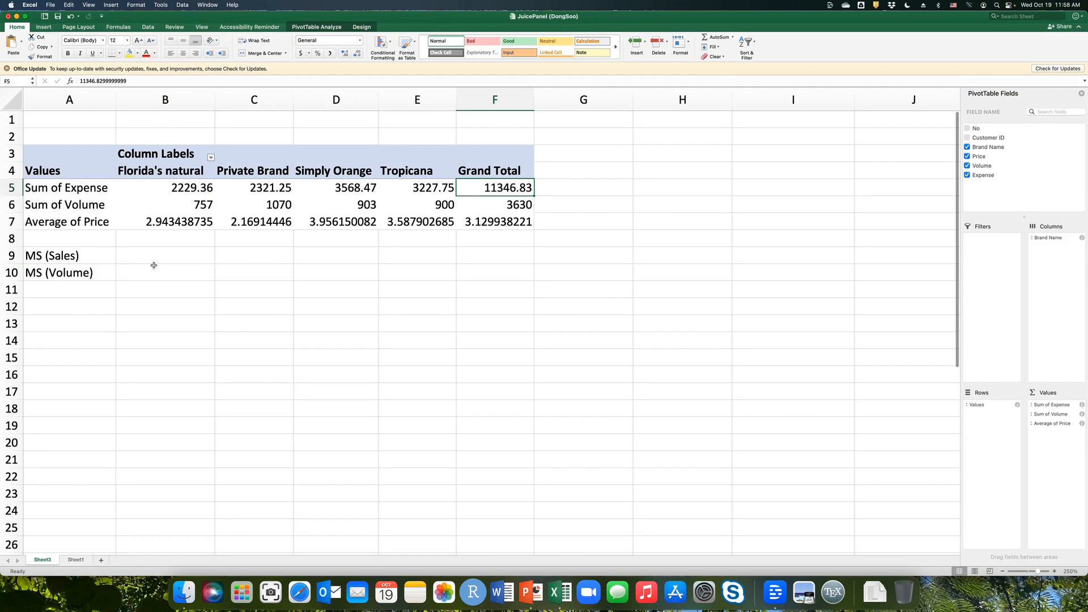
click(162, 188)
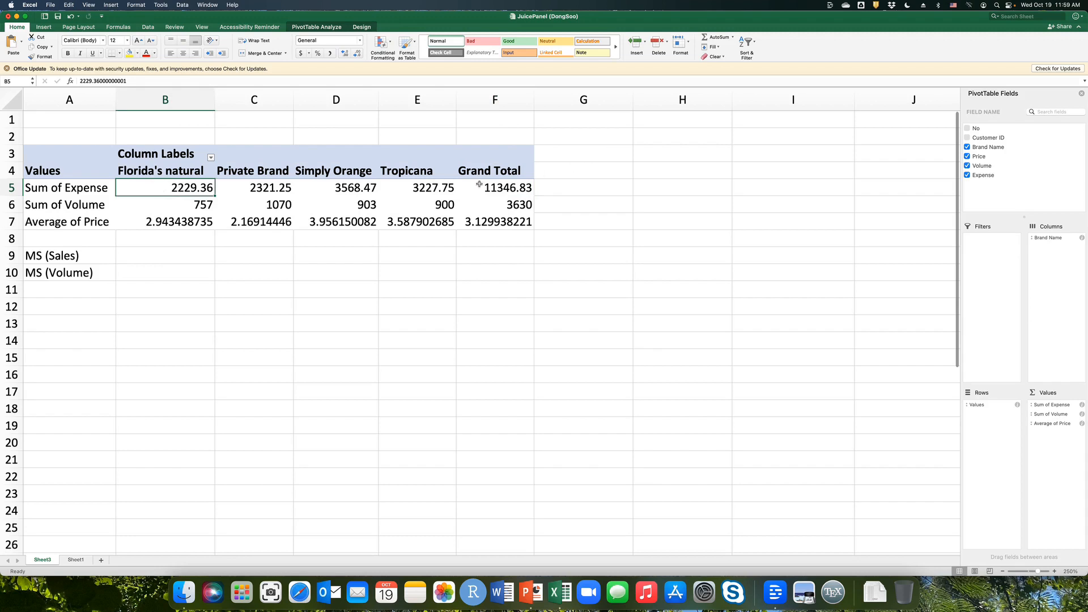
click(514, 187)
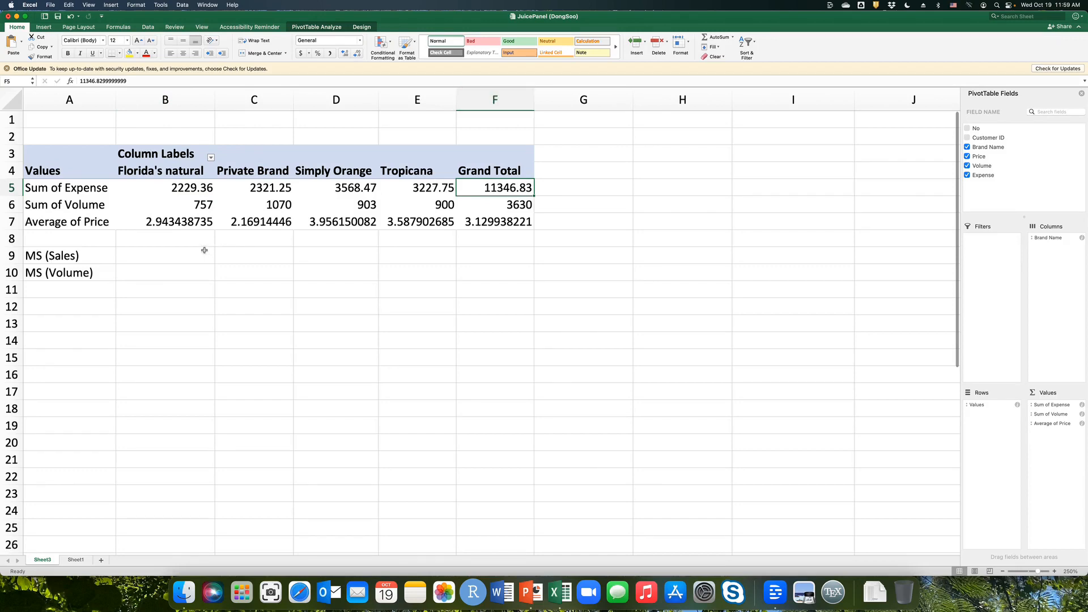
click(135, 259)
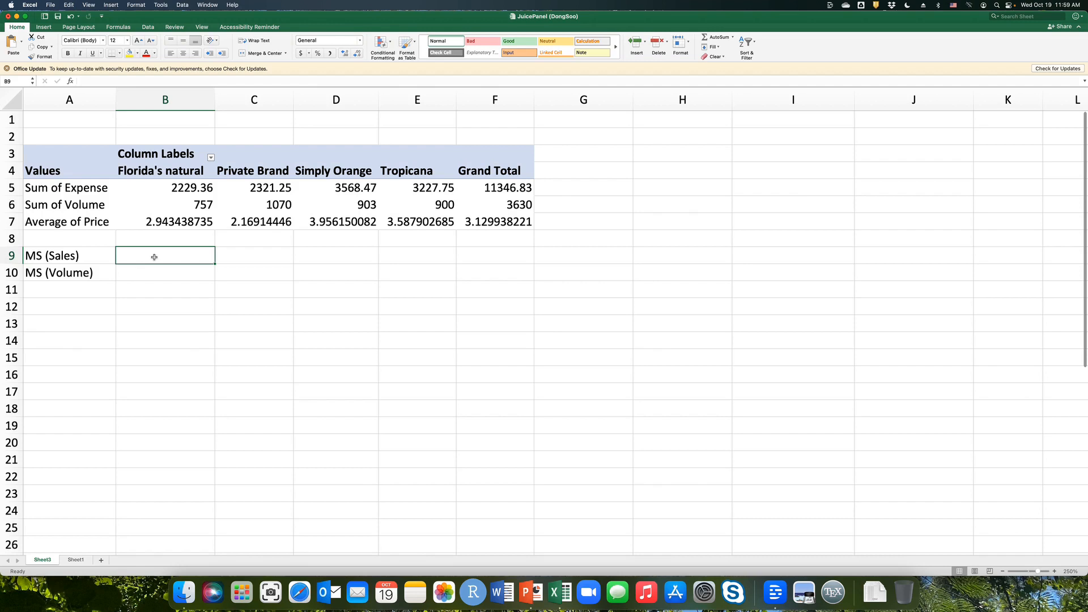
text(=)
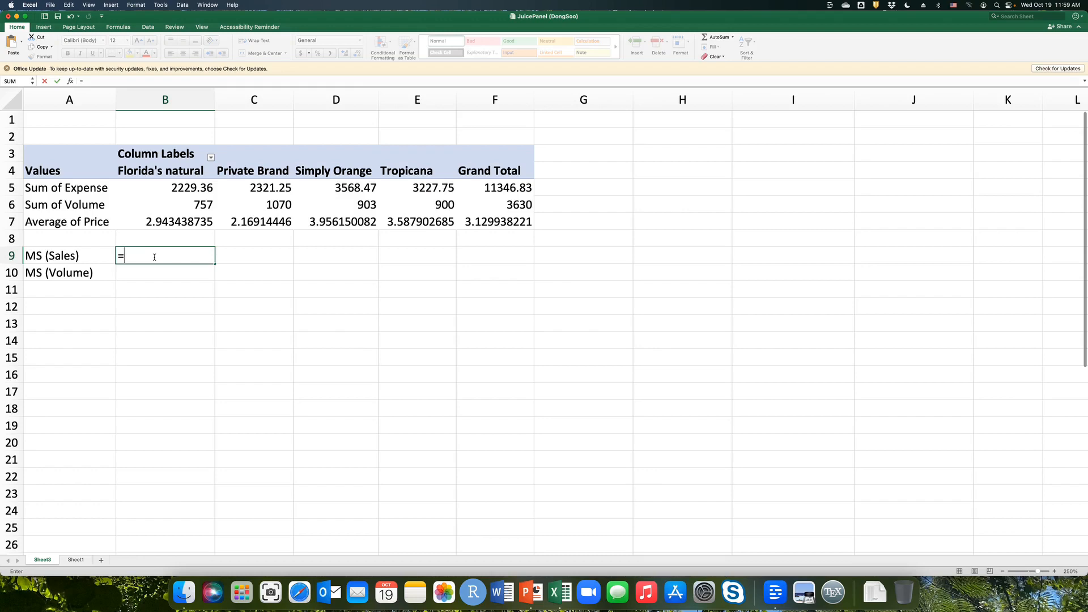
text(b5/$f)
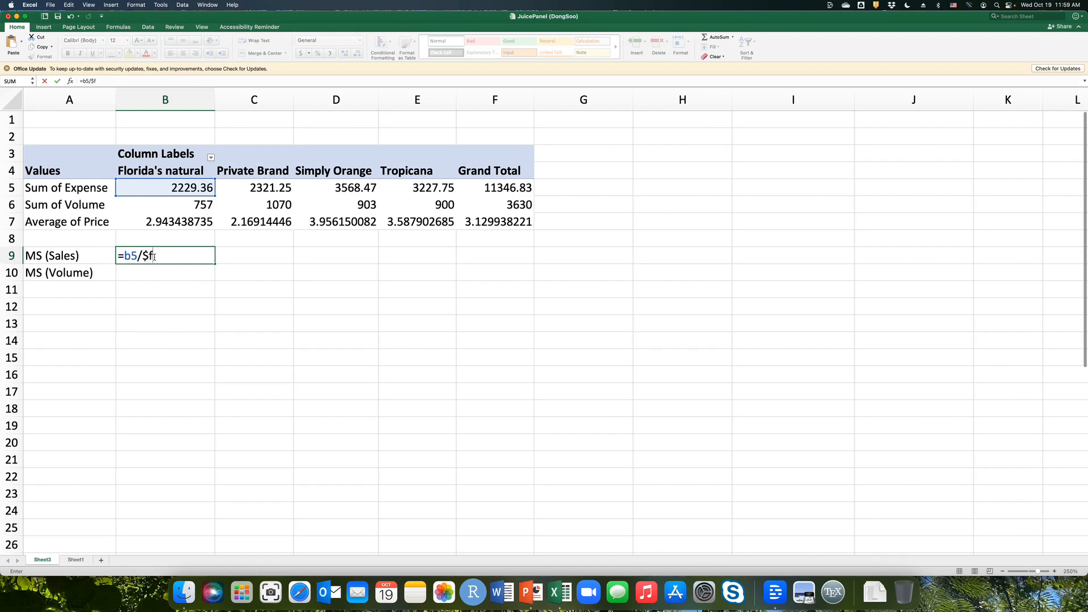
text(5)
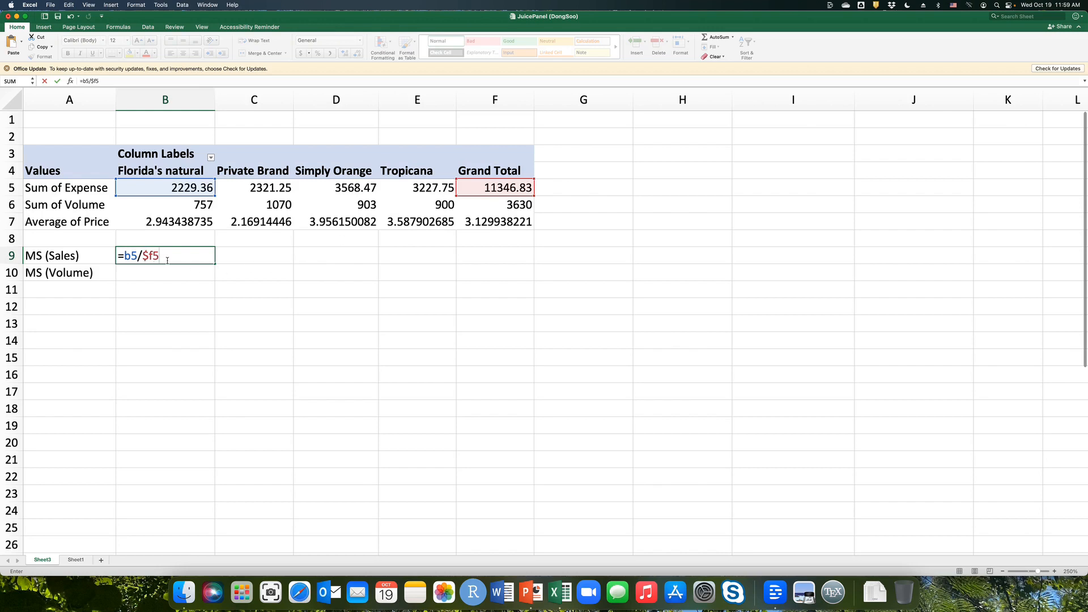
key(Return)
Copy the sales market share formula from B9 into C9, D9 and E9 for the other three brands.
click(186, 257)
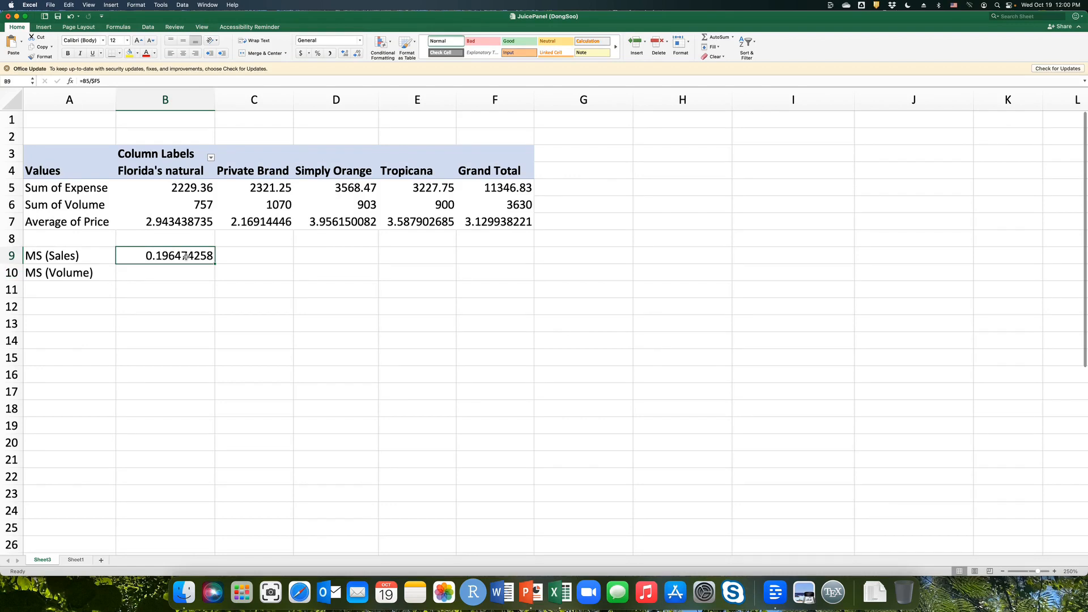
right_click(186, 257)
click(203, 270)
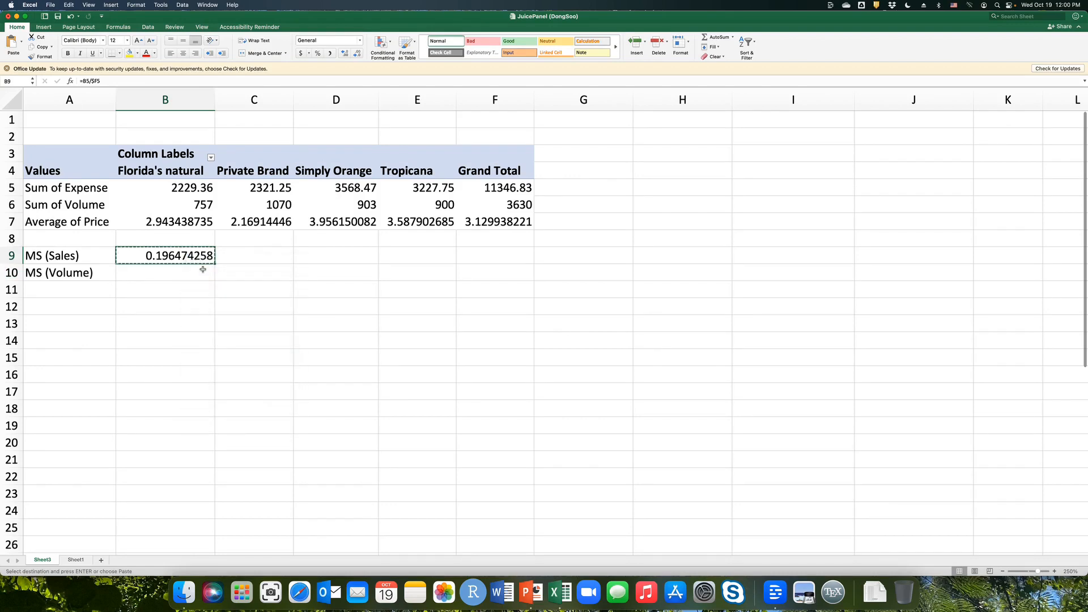
right_click(264, 253)
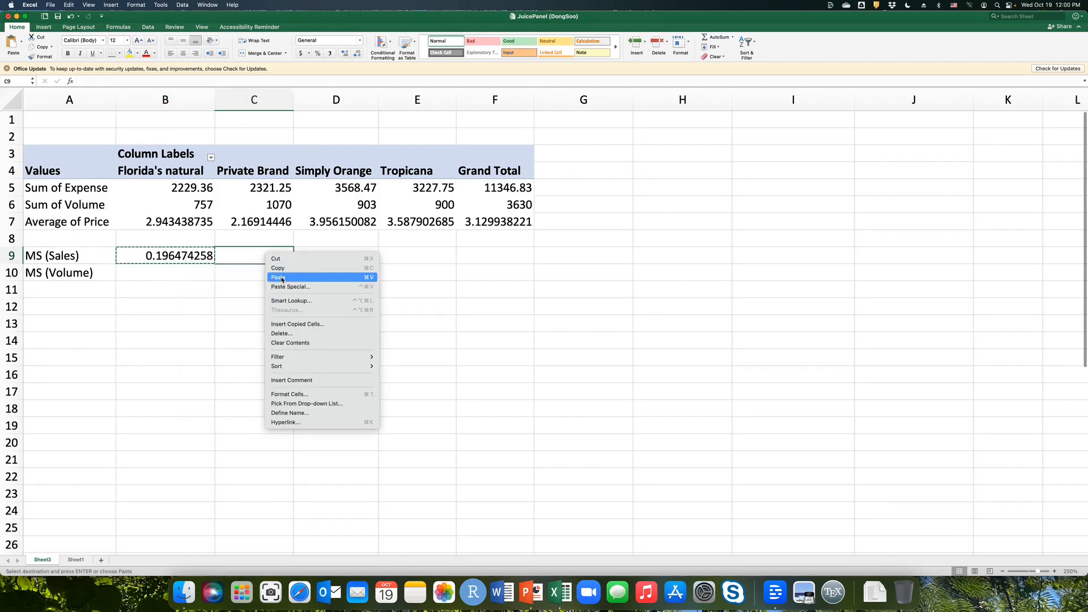
click(278, 277)
right_click(340, 256)
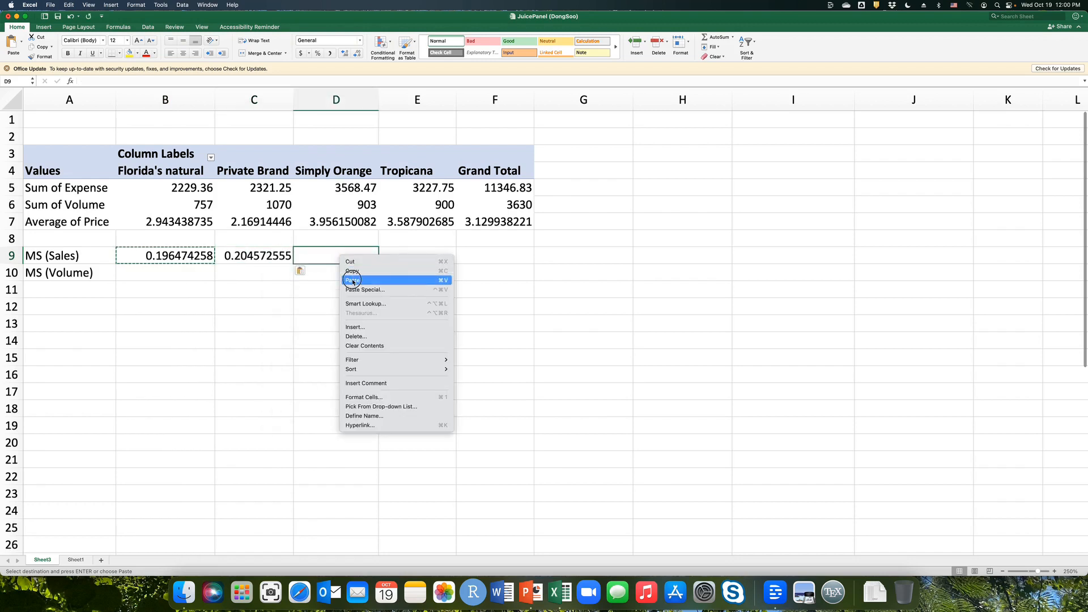
click(352, 281)
click(420, 256)
right_click(419, 257)
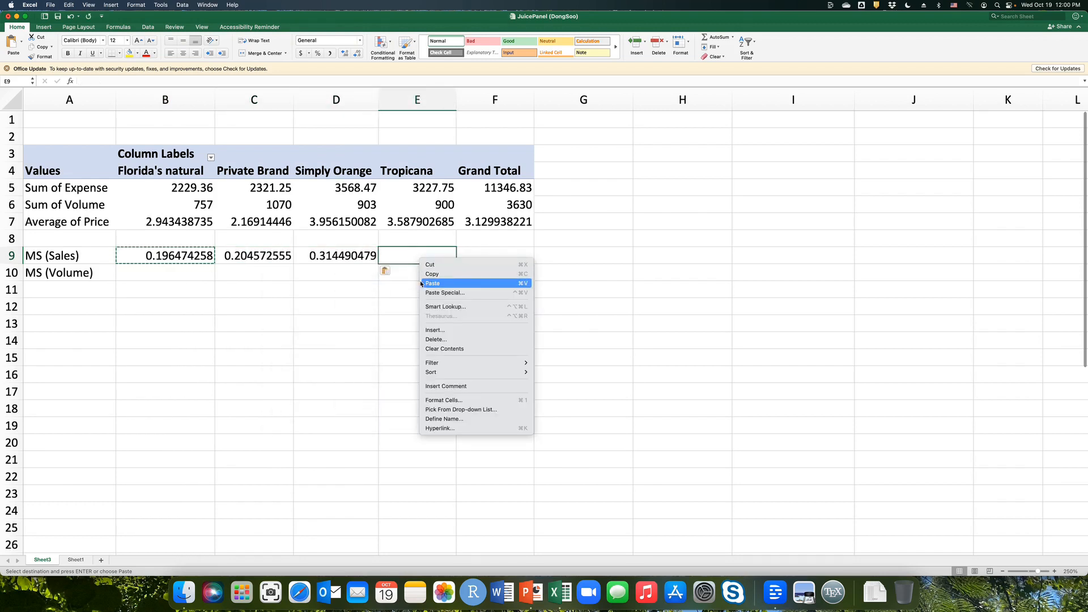
click(421, 284)
Paste the copied market share formula into B10 through E10 to calculate each brand's share by volume.
click(196, 279)
right_click(197, 275)
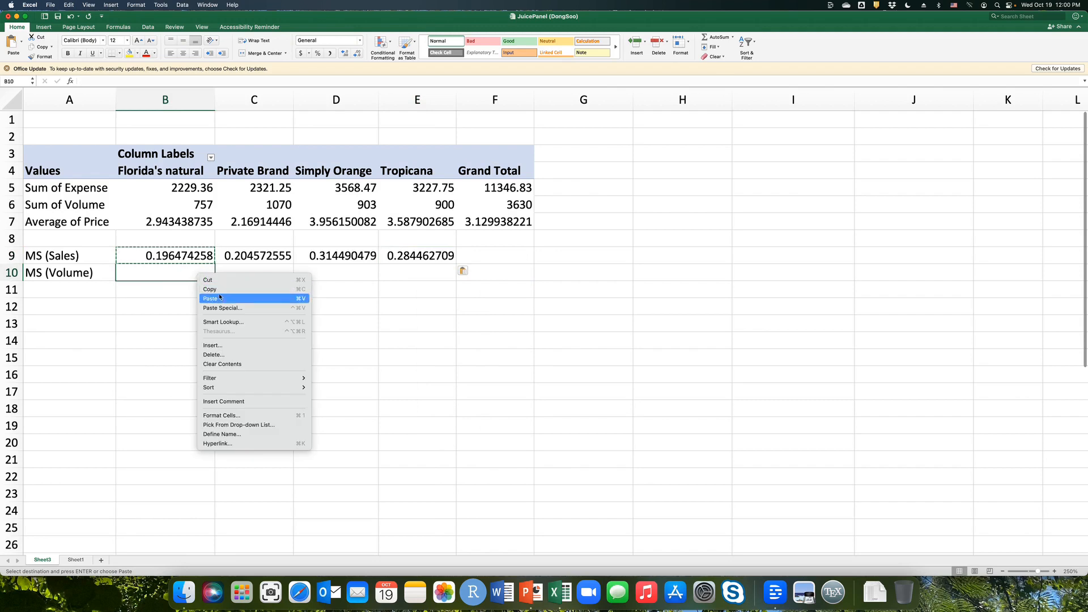
click(221, 298)
click(259, 278)
right_click(259, 278)
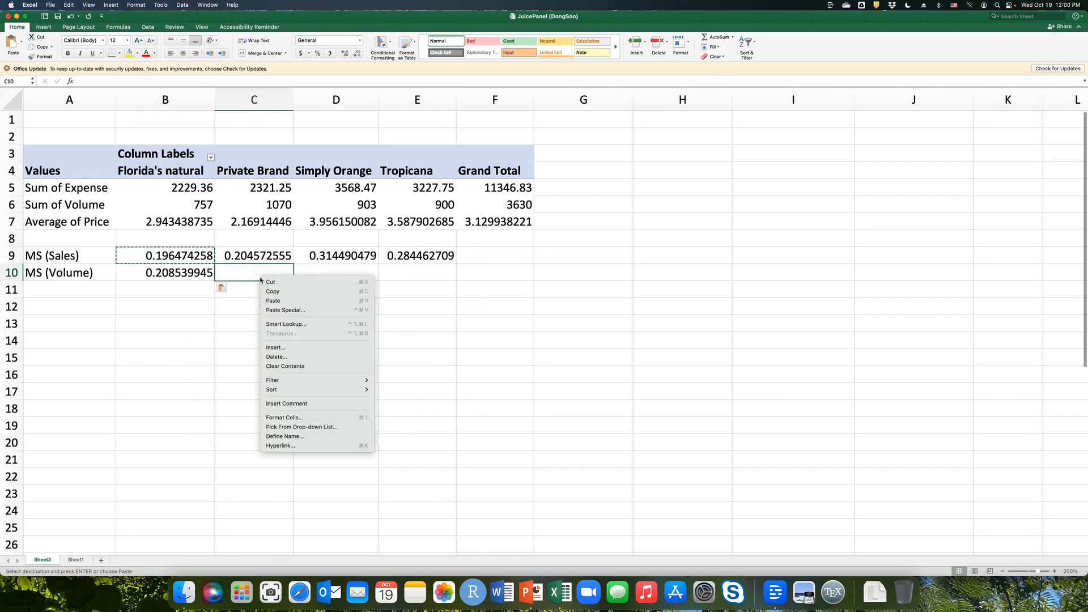
click(283, 300)
right_click(334, 272)
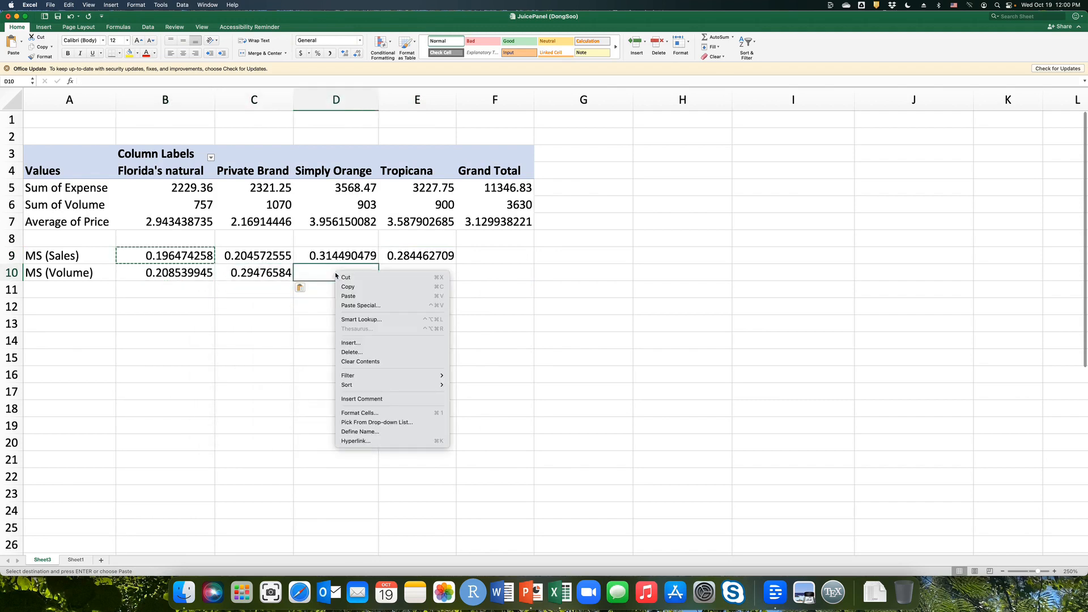
click(354, 295)
click(397, 273)
right_click(397, 273)
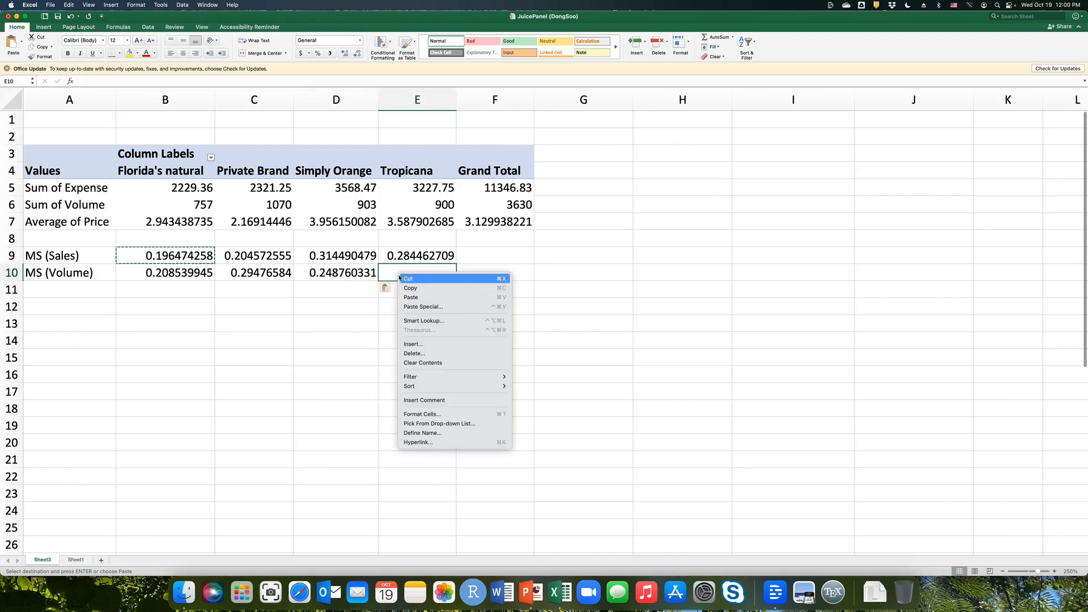
click(411, 294)
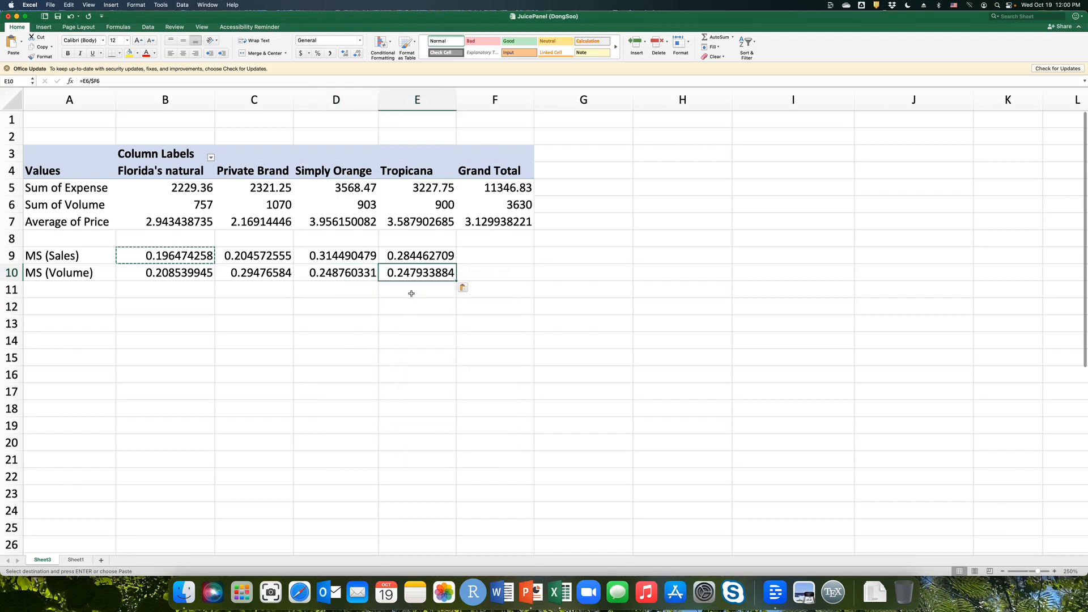
Format the market share cells B9:E10 as percentages without decimals.
click(304, 280)
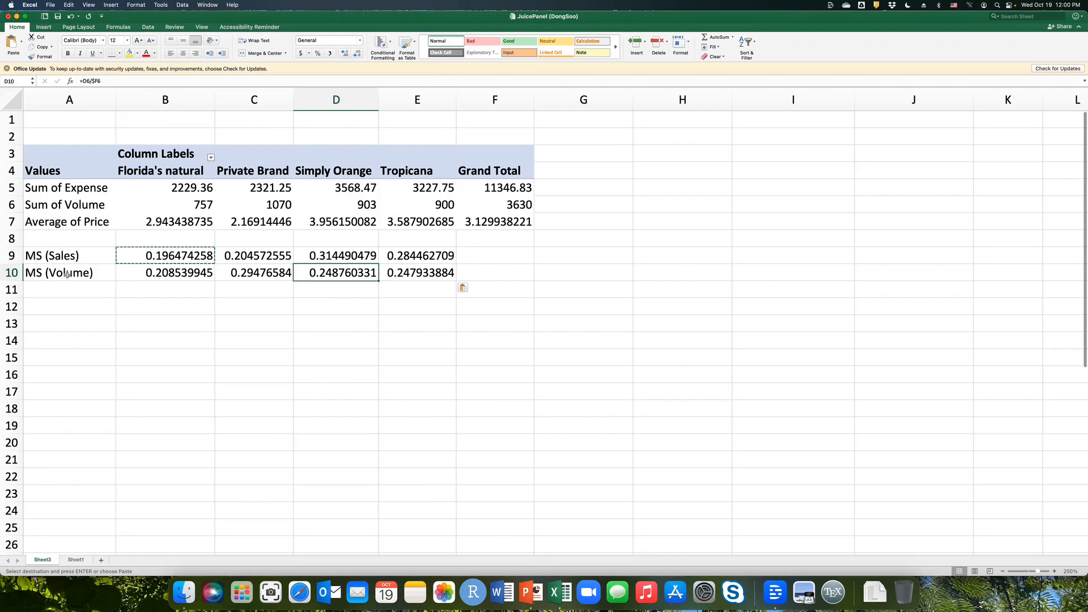
click(261, 272)
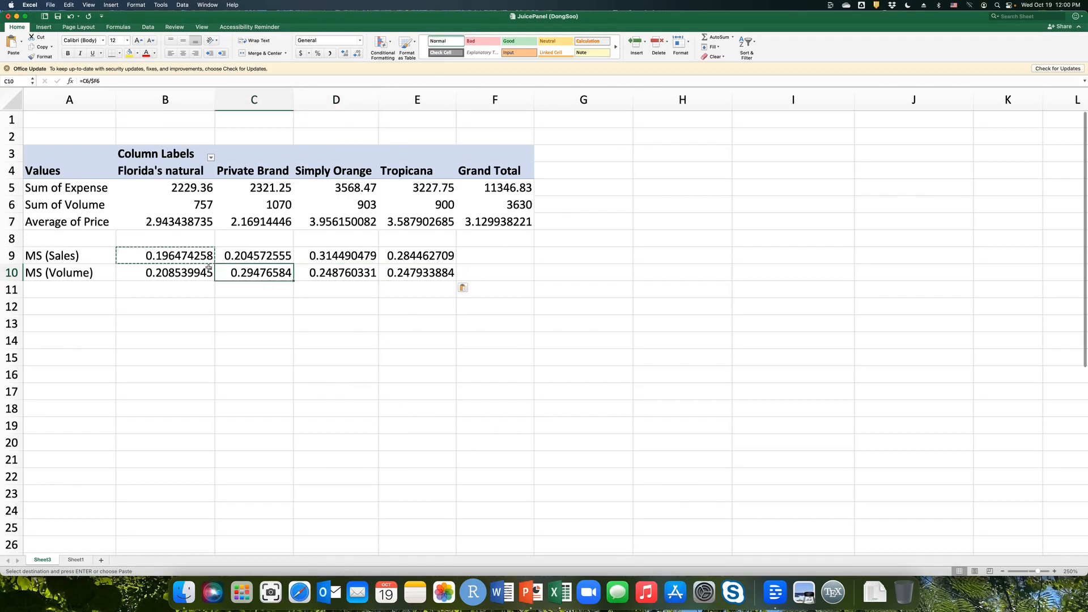
drag(190, 256, 420, 273)
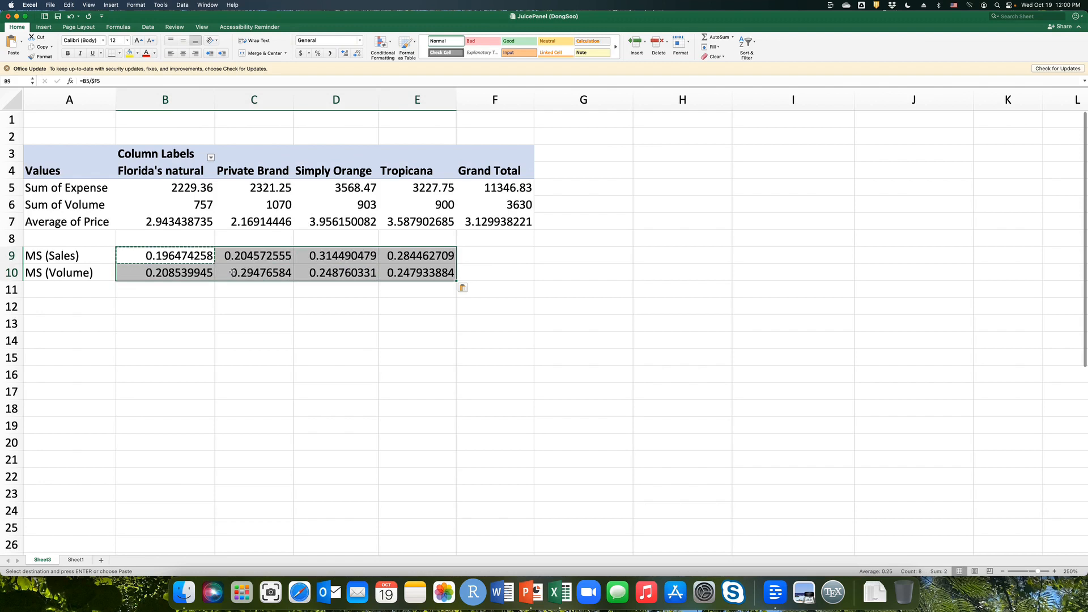
drag(192, 258, 400, 270)
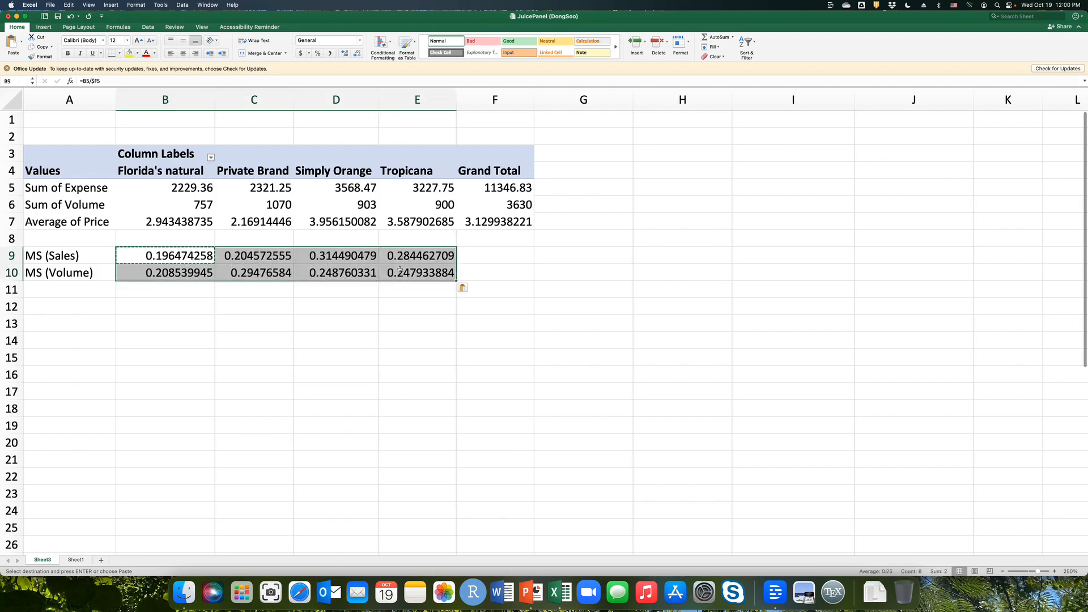
click(318, 54)
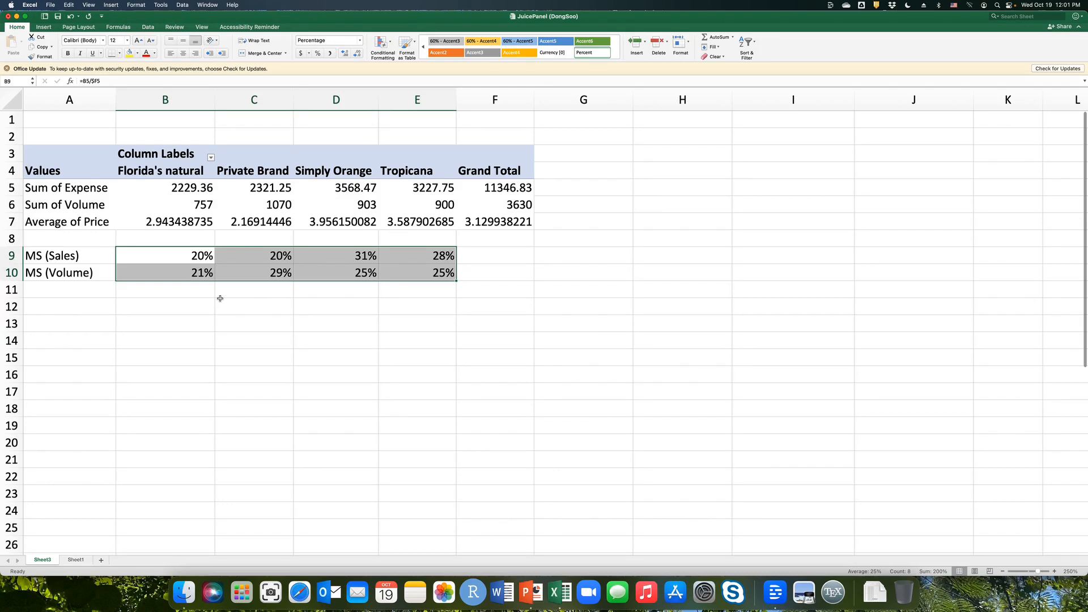
Rename the Sheet3 worksheet as PivotTableMS and save the workbook.
double_click(42, 559)
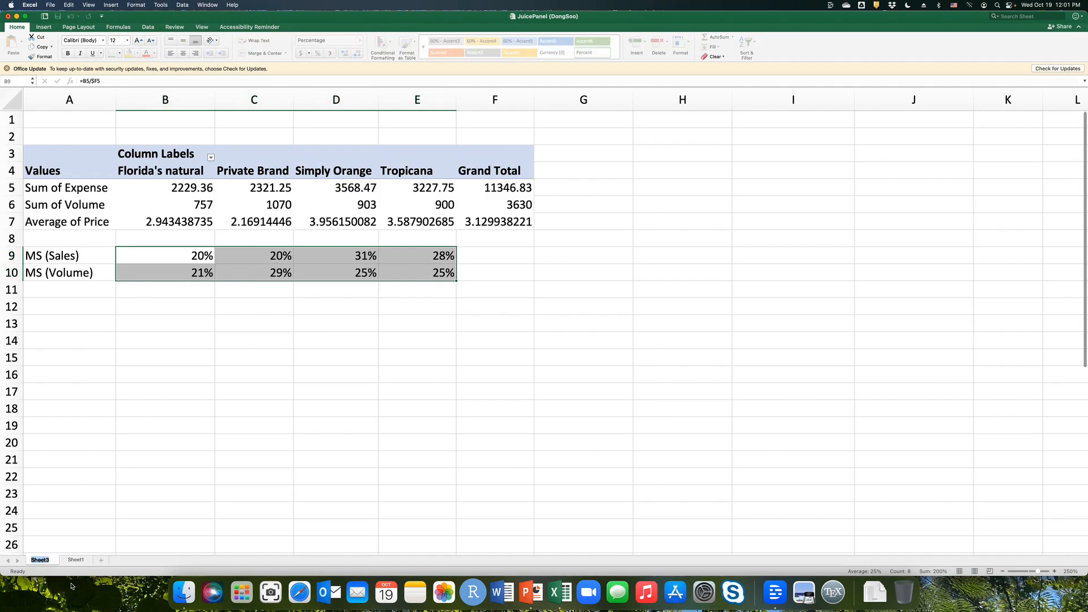
text(PivotTableMS)
key(Return)
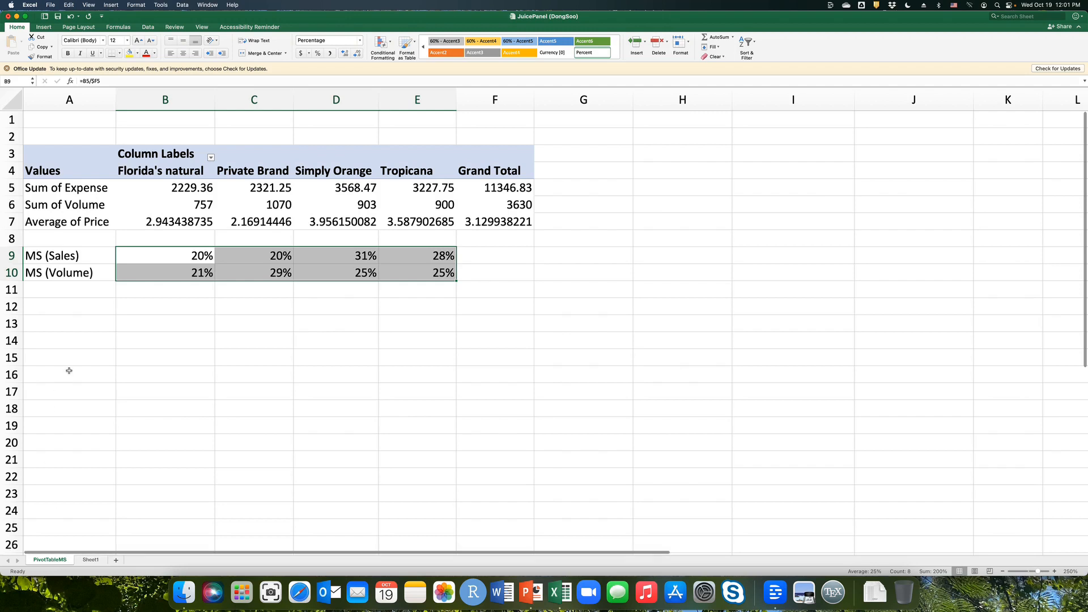
key(super+s)
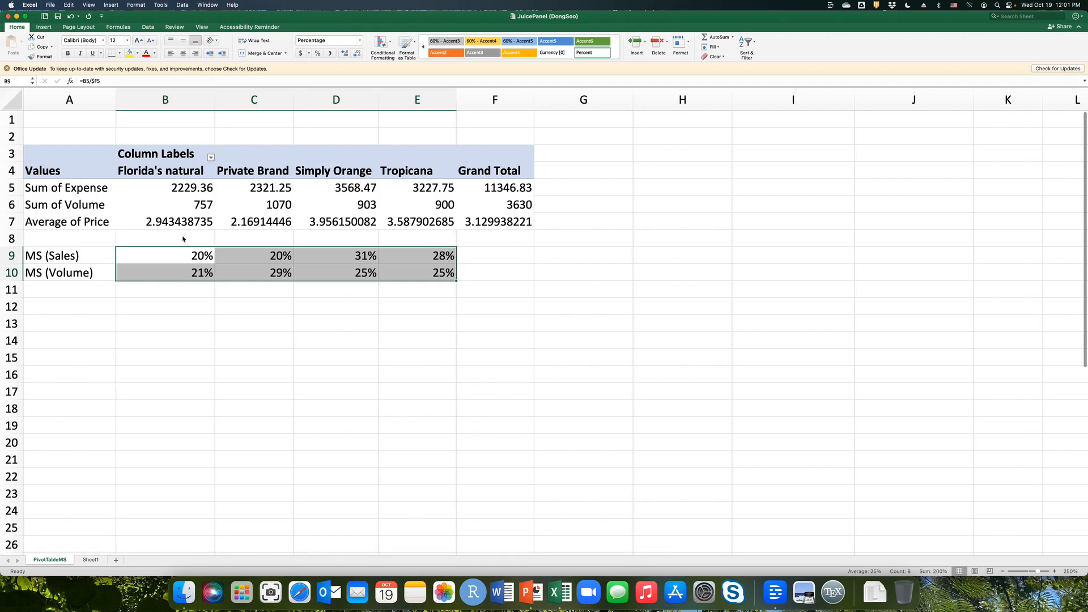
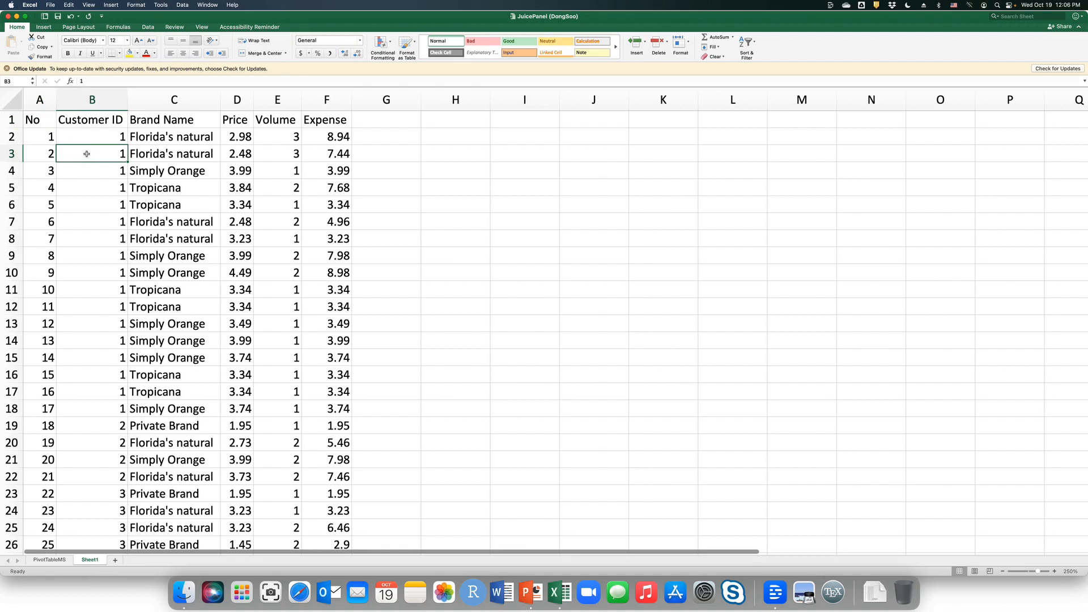
Create a PivotTable on a new worksheet from the juice panel data in Sheet1 A1:F2429.
click(46, 27)
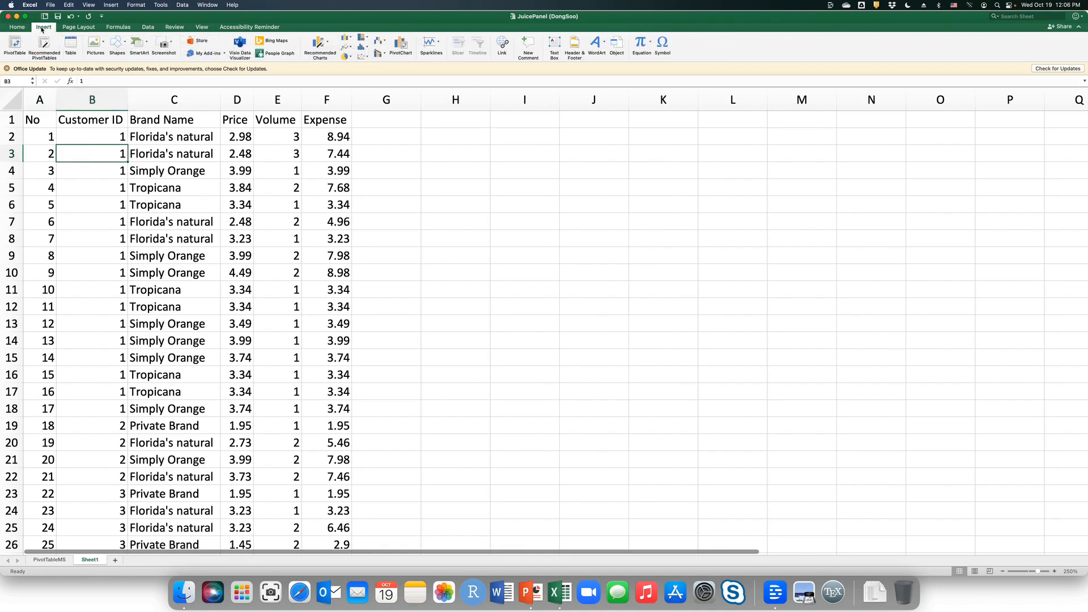
click(16, 45)
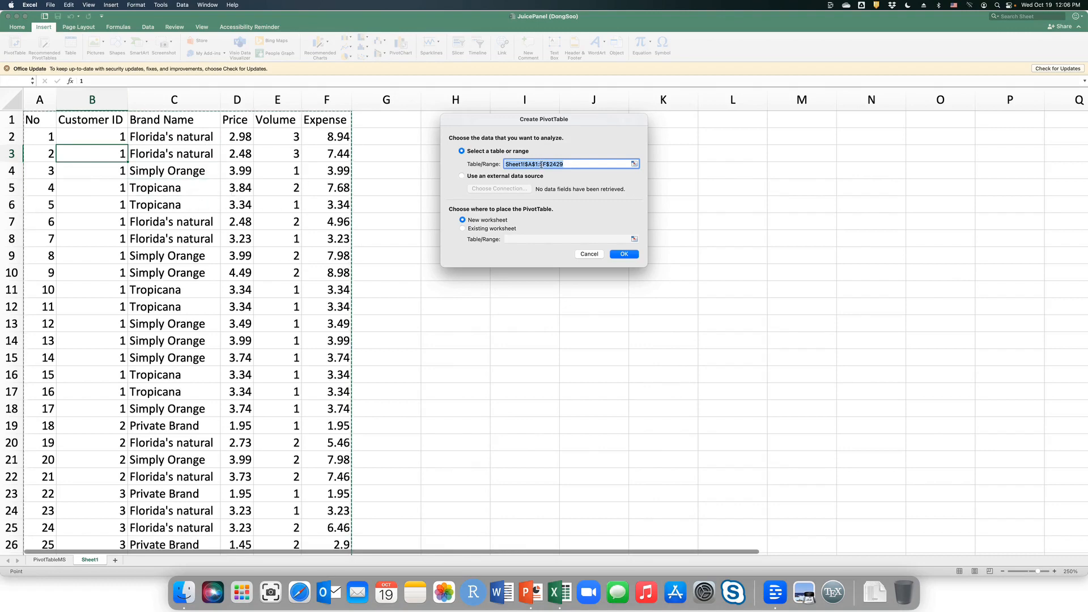
click(623, 255)
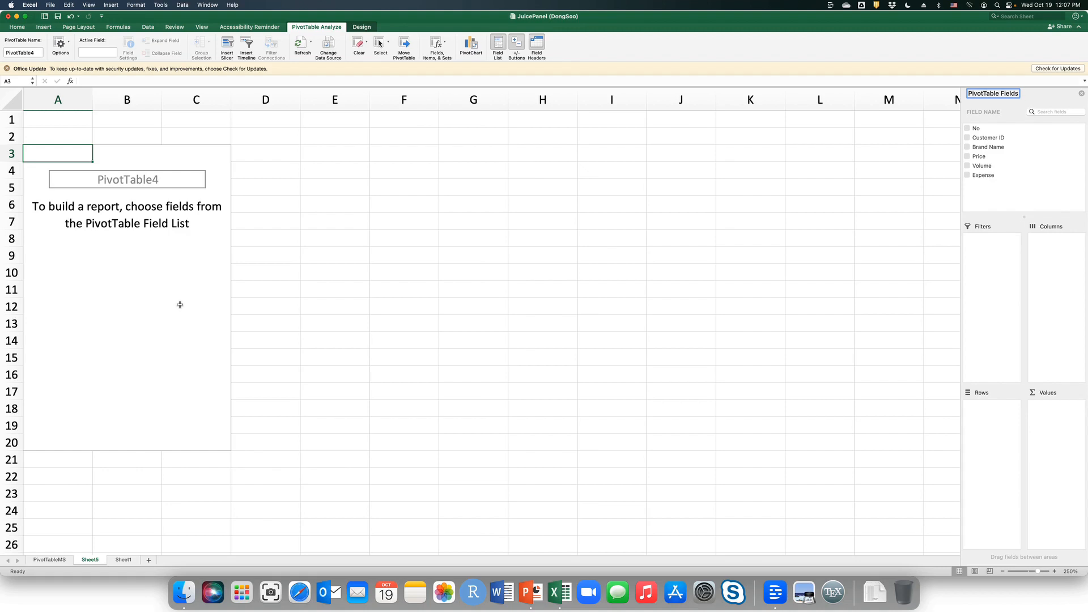
Lay out the PivotTable with Brand Name as columns, Customer ID as rows and the sum of Volume as values.
drag(987, 149, 1055, 262)
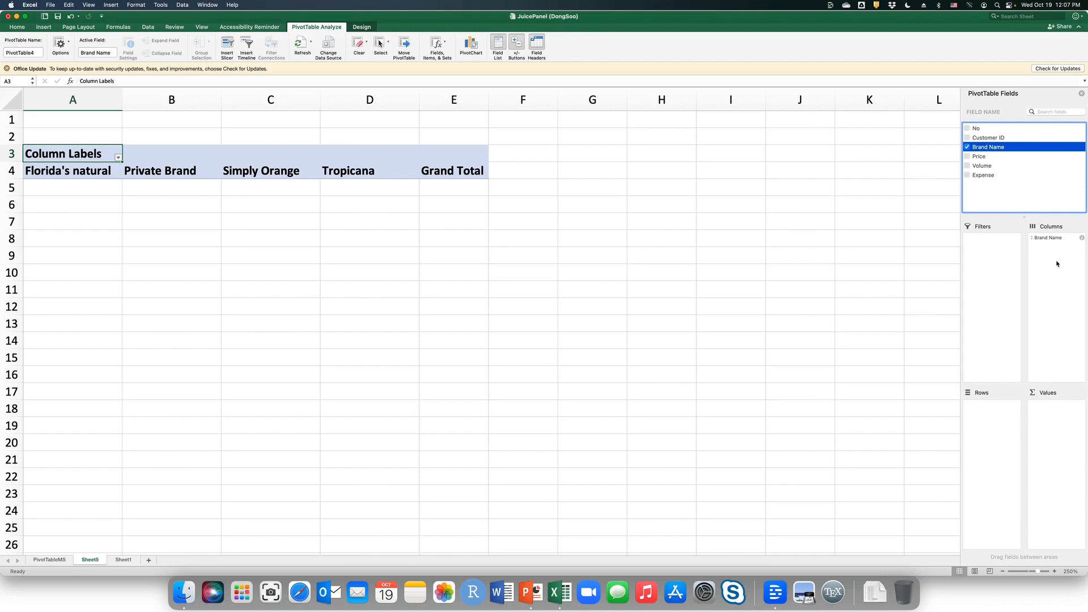
click(989, 139)
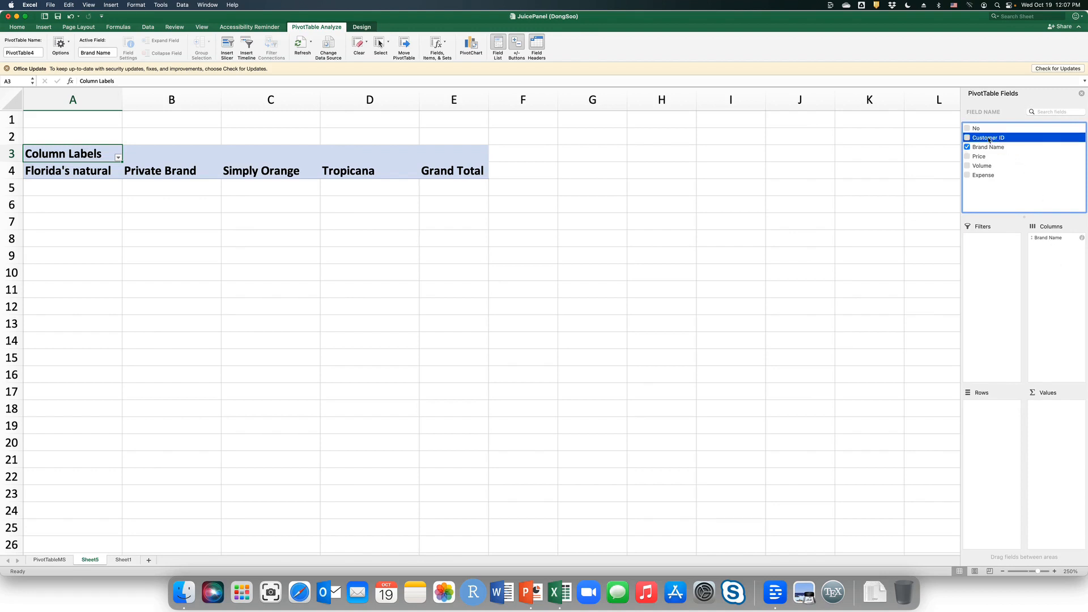
click(990, 140)
drag(989, 141, 984, 429)
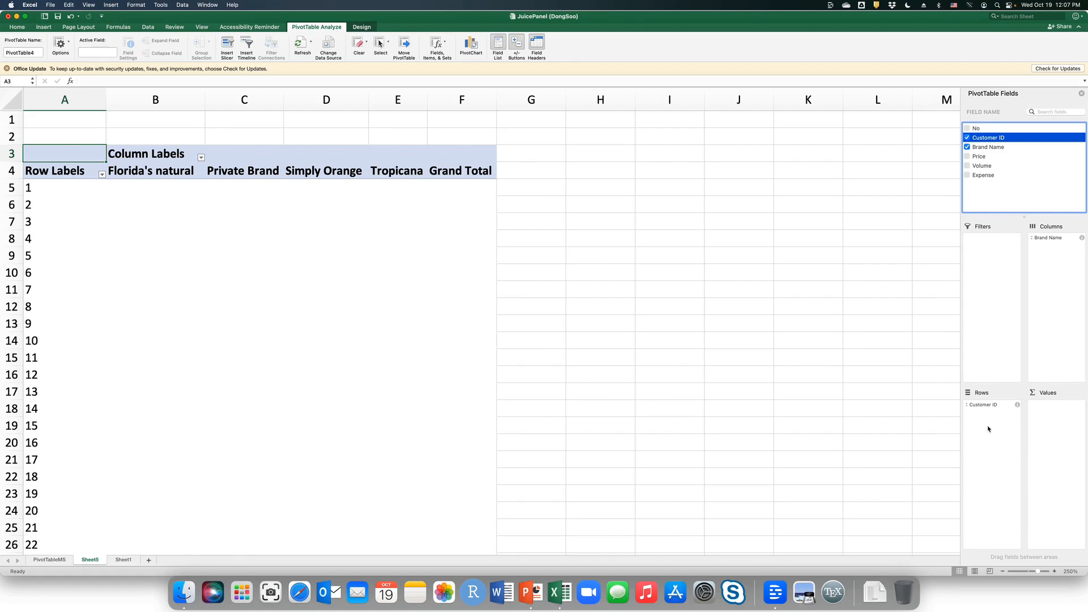
drag(984, 170, 1052, 415)
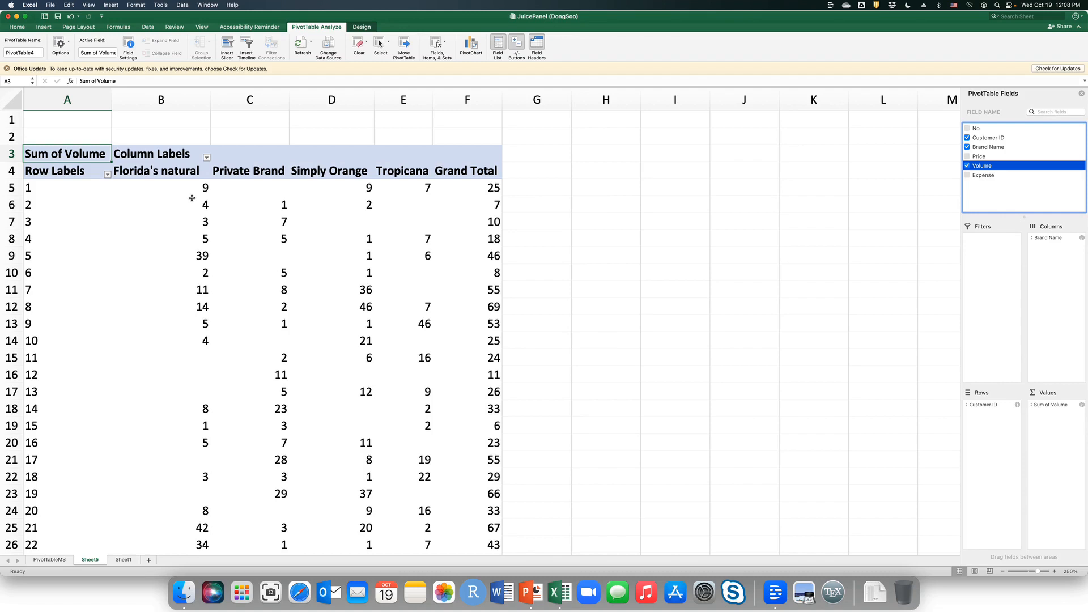
Examine the volumes per brand and the grand totals for customers 1 and 2 in the PivotTable.
click(61, 192)
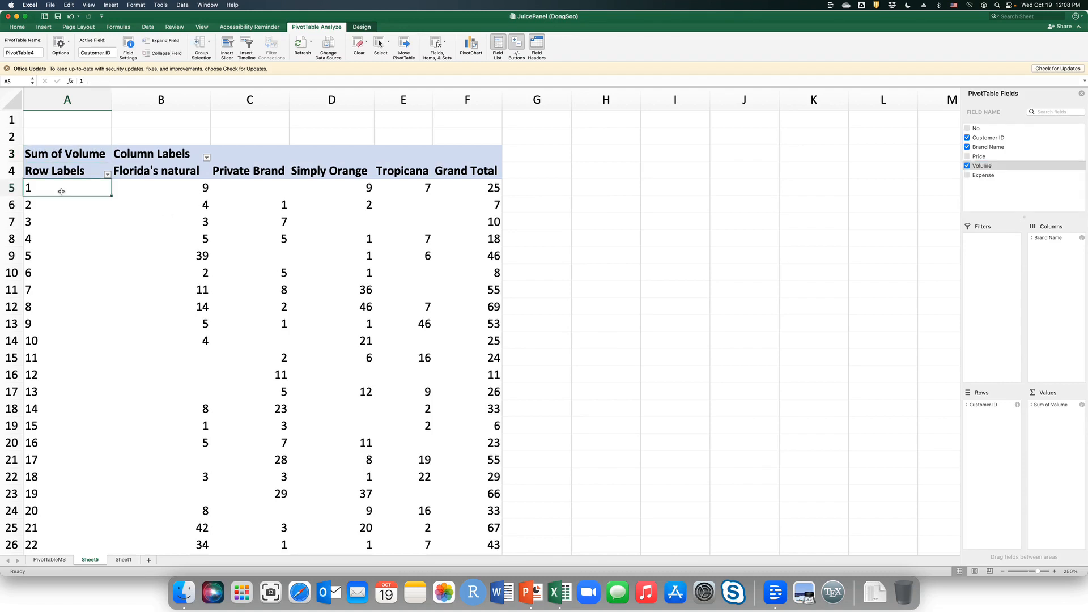
click(48, 208)
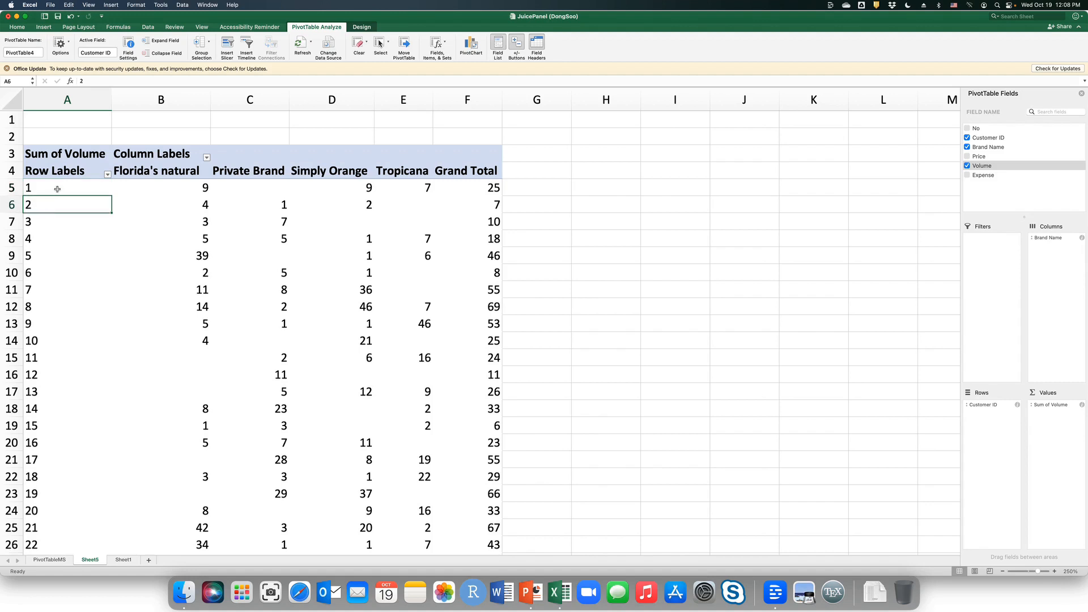
click(57, 191)
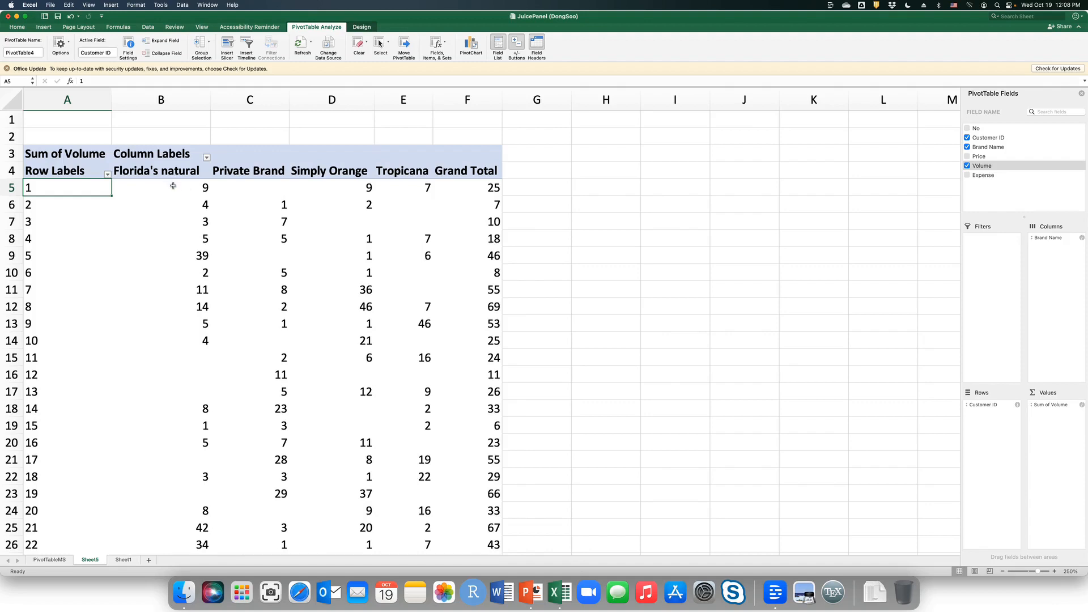
click(174, 186)
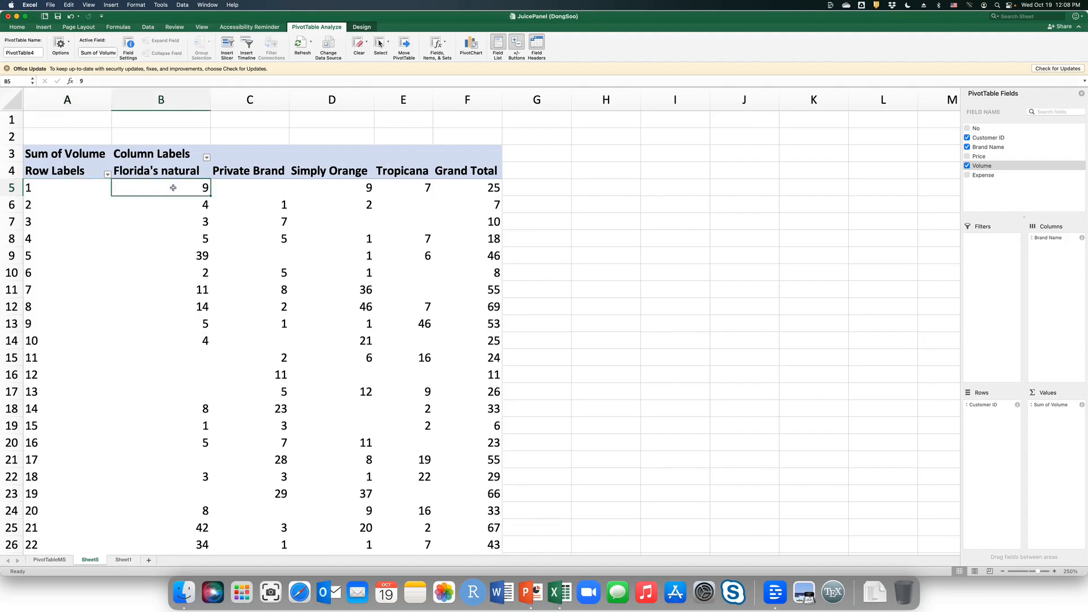
click(319, 189)
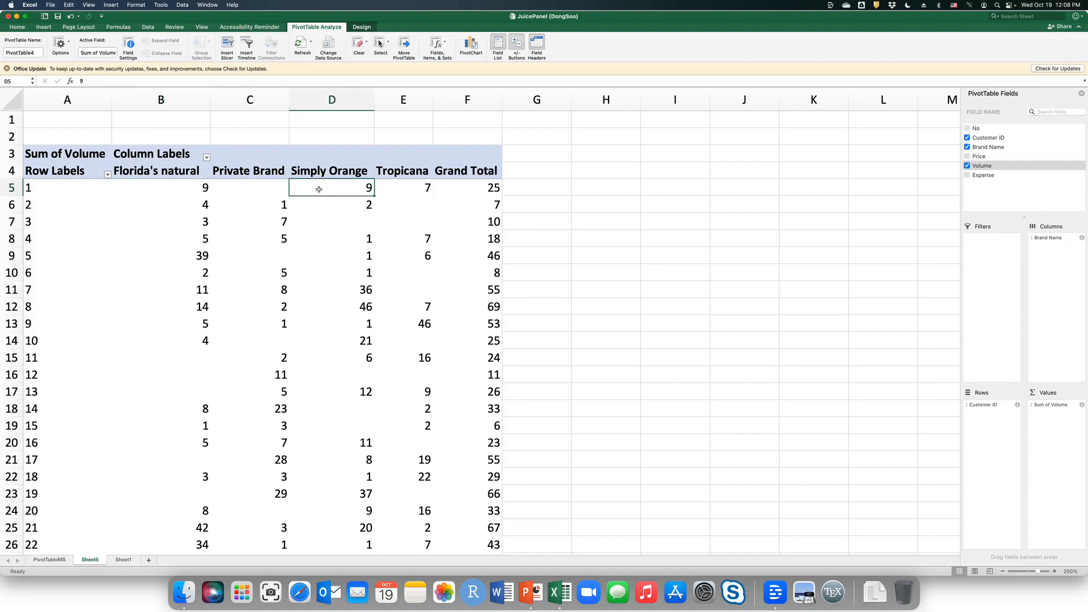
click(412, 191)
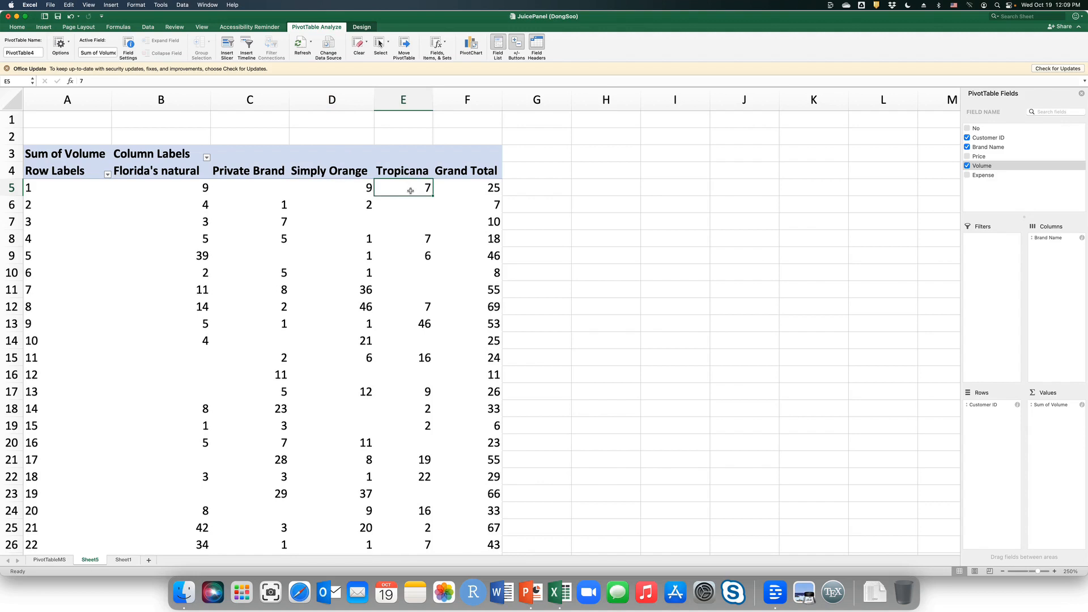
click(170, 190)
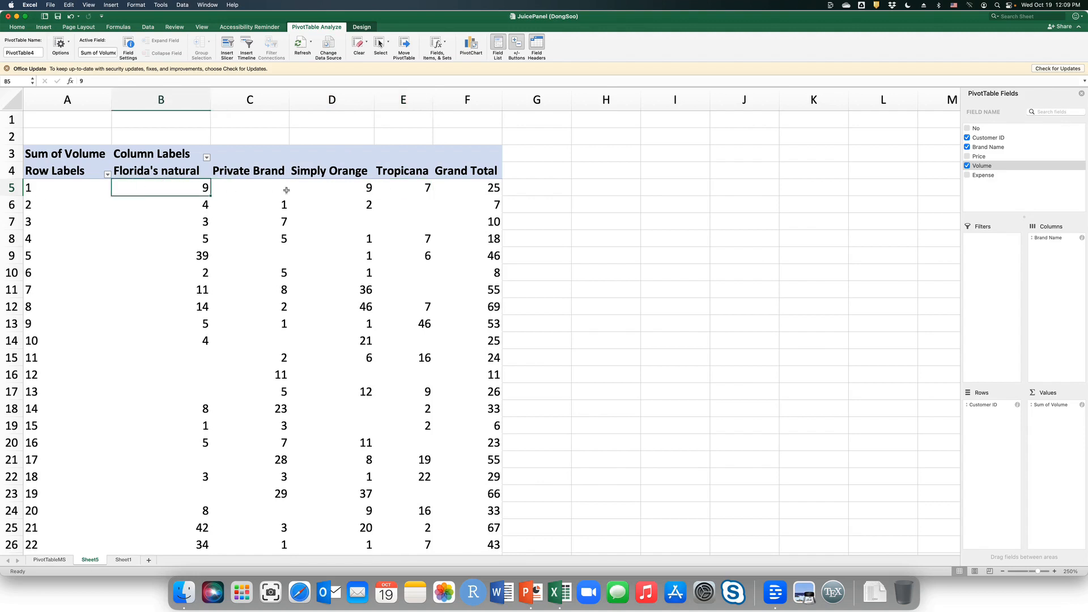
drag(212, 187, 477, 191)
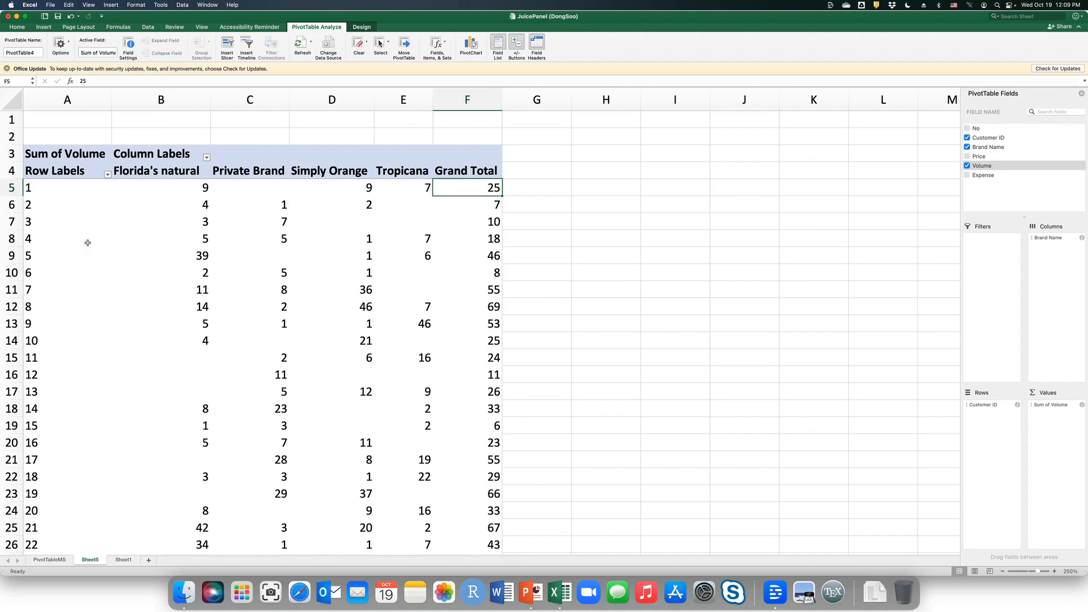
click(56, 207)
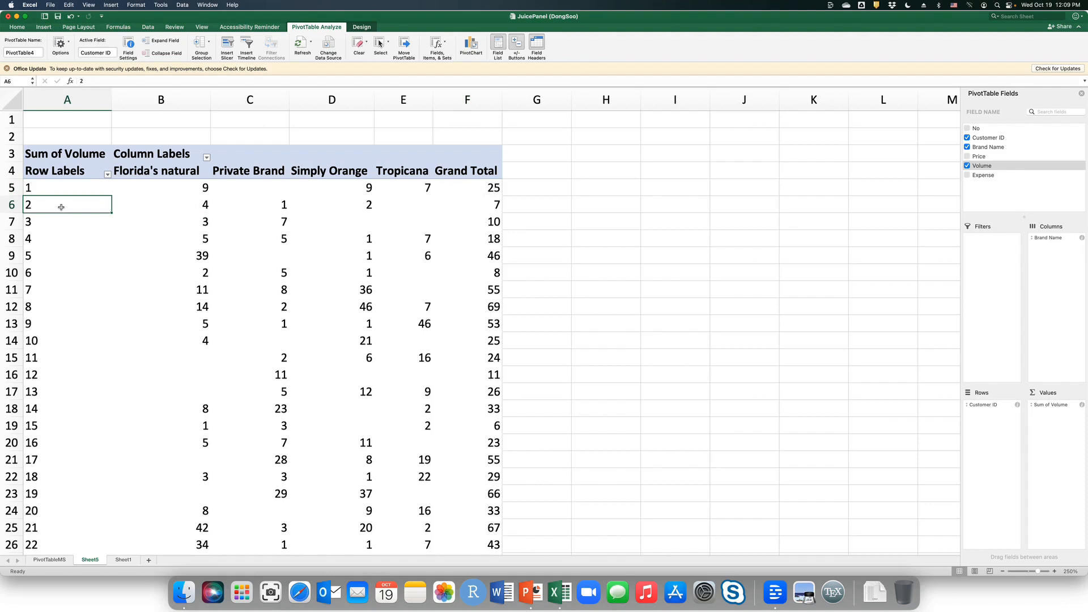
click(194, 208)
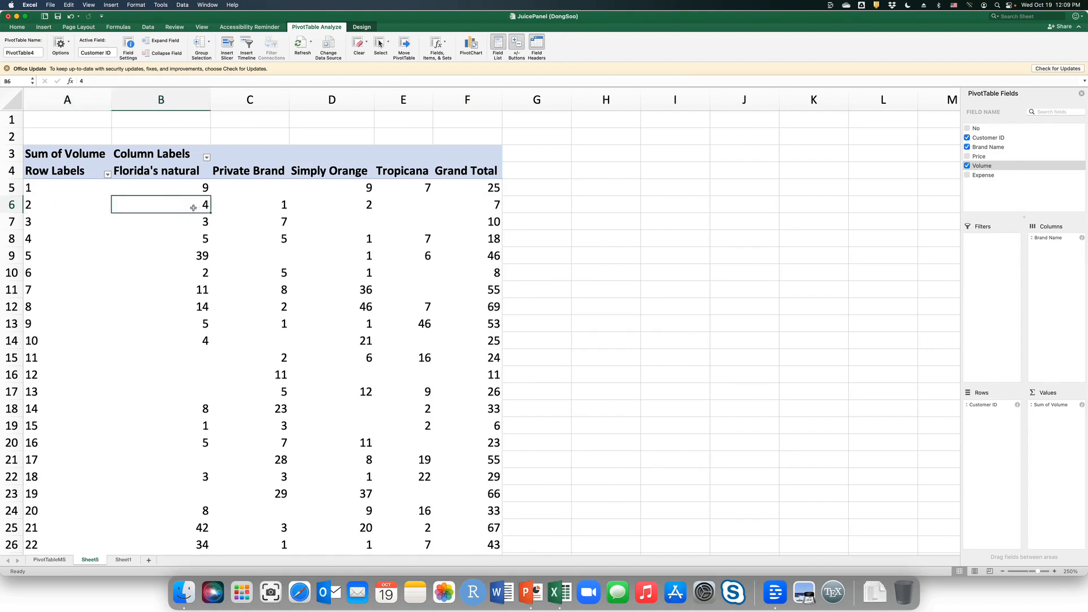
click(268, 208)
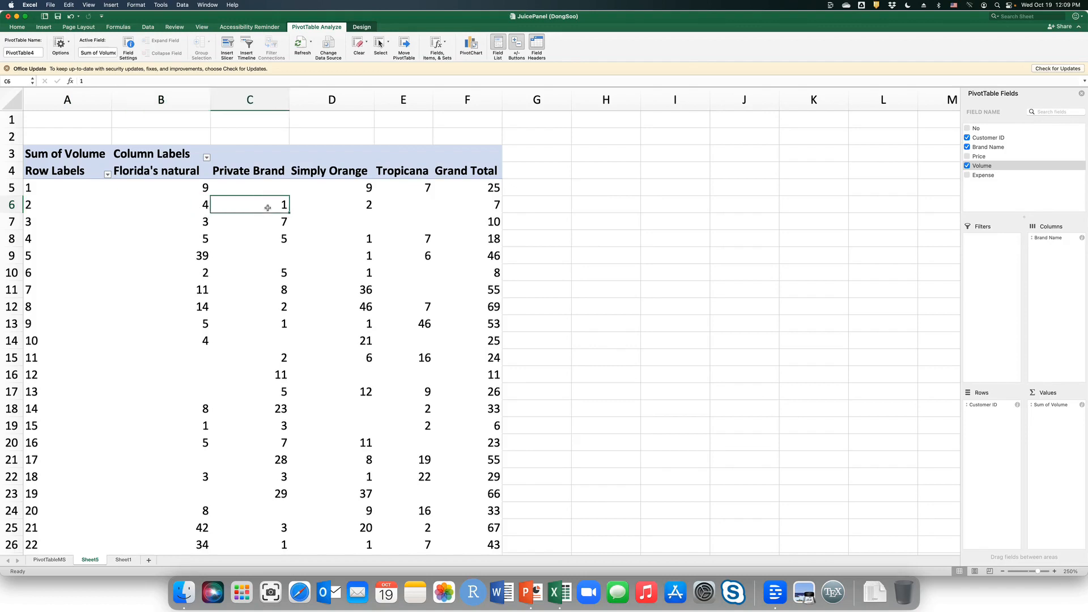
click(342, 206)
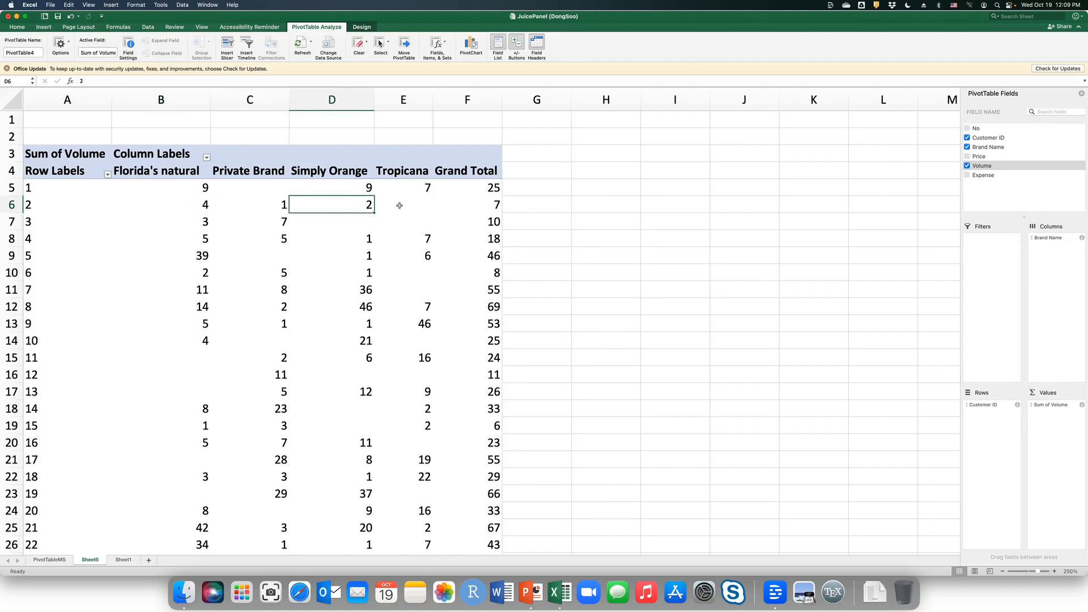
click(457, 207)
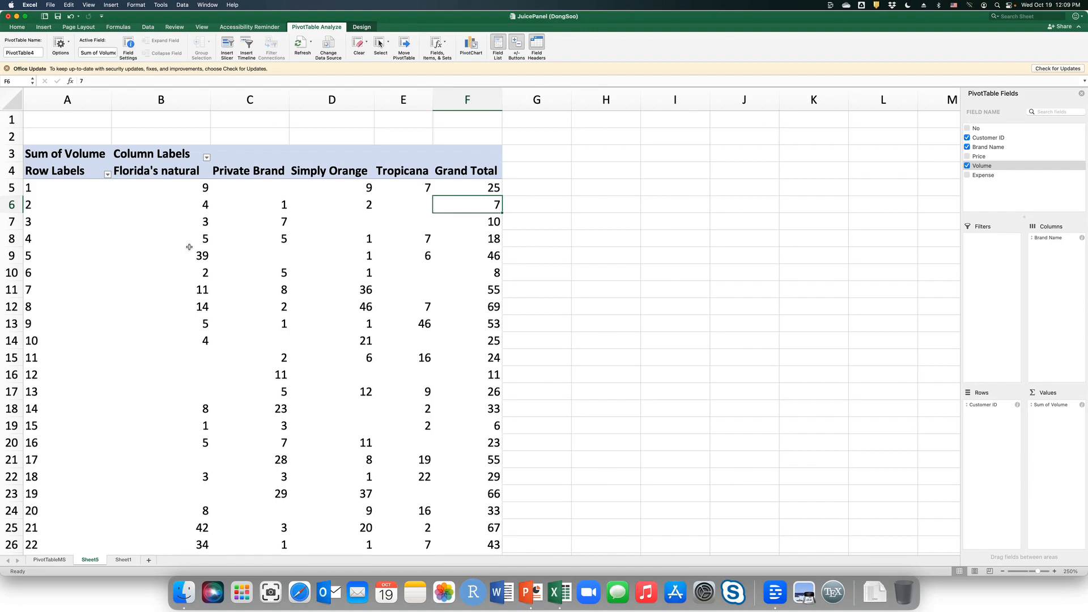
click(182, 189)
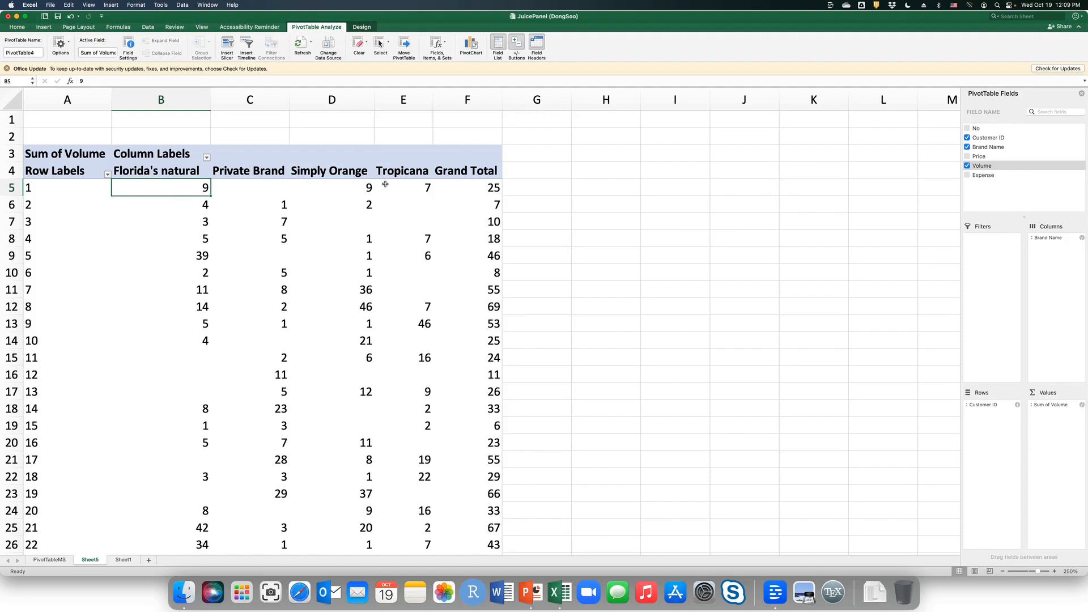
click(476, 187)
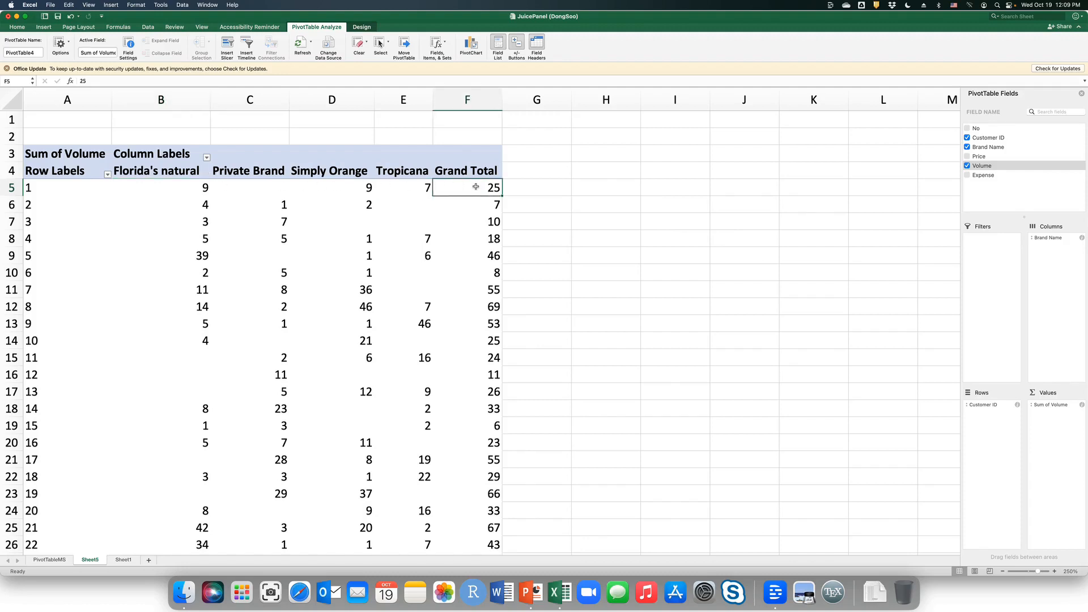
Rename the new PivotTable worksheet as PivotTableSCR.
click(540, 170)
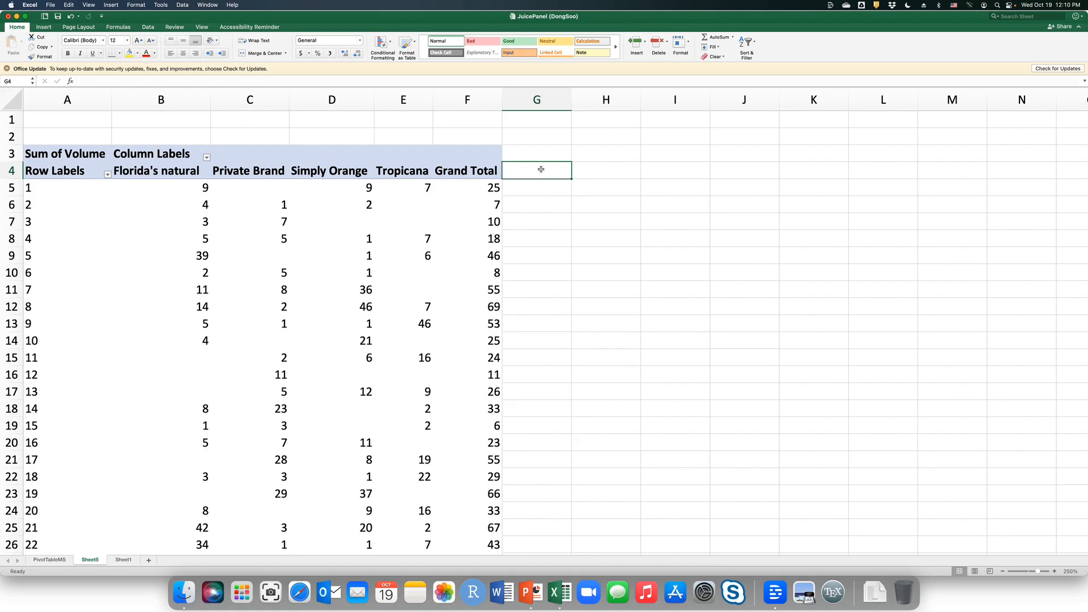
double_click(91, 560)
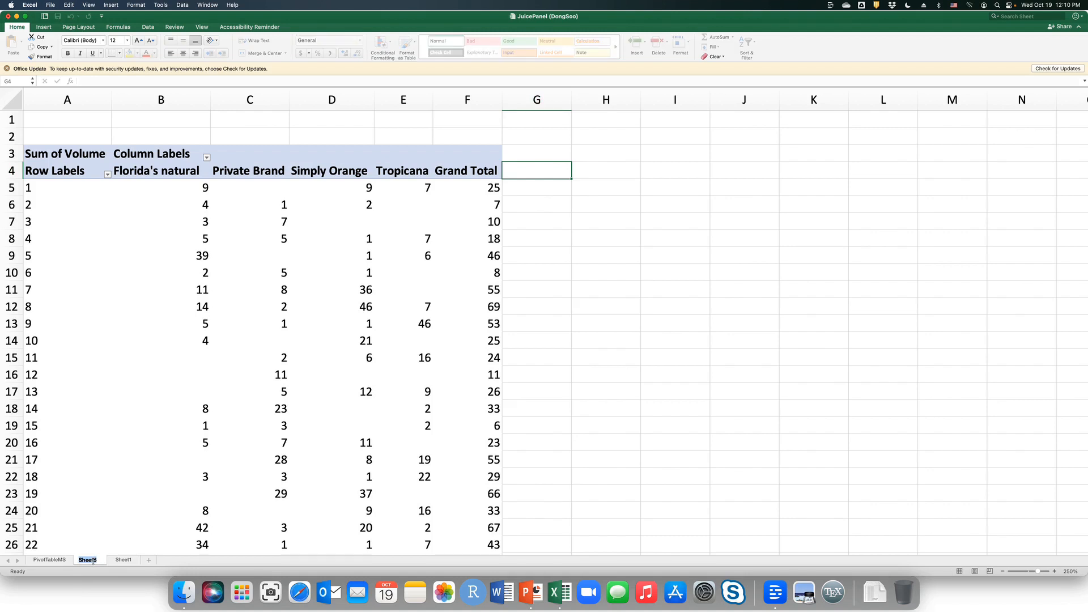
text(PivotTableSCR)
key(Return)
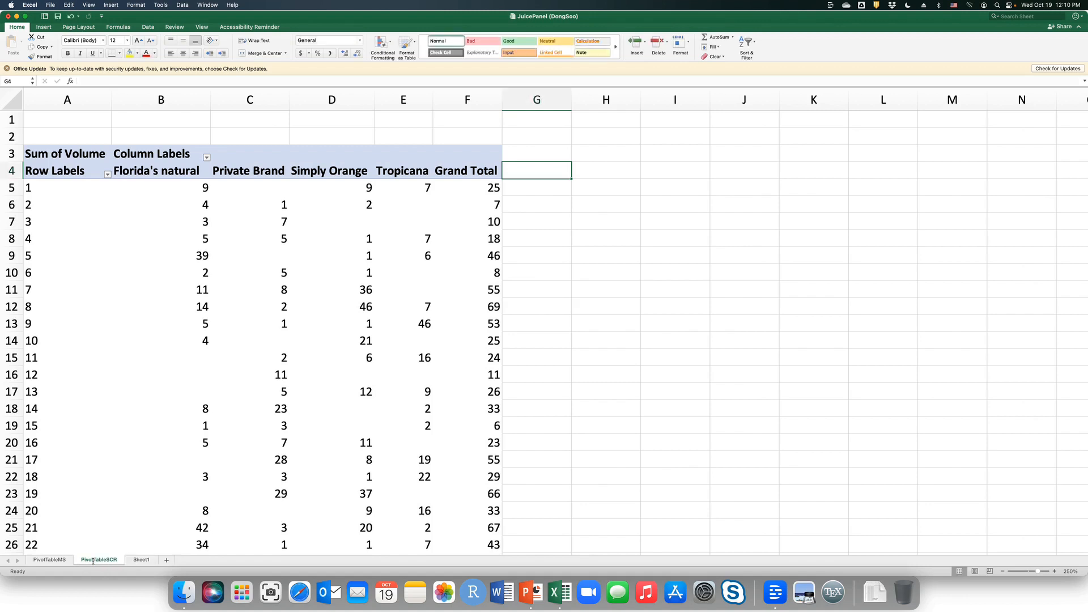
Add a blank worksheet after PivotTableSCR and enlarge its view to 250%.
click(166, 560)
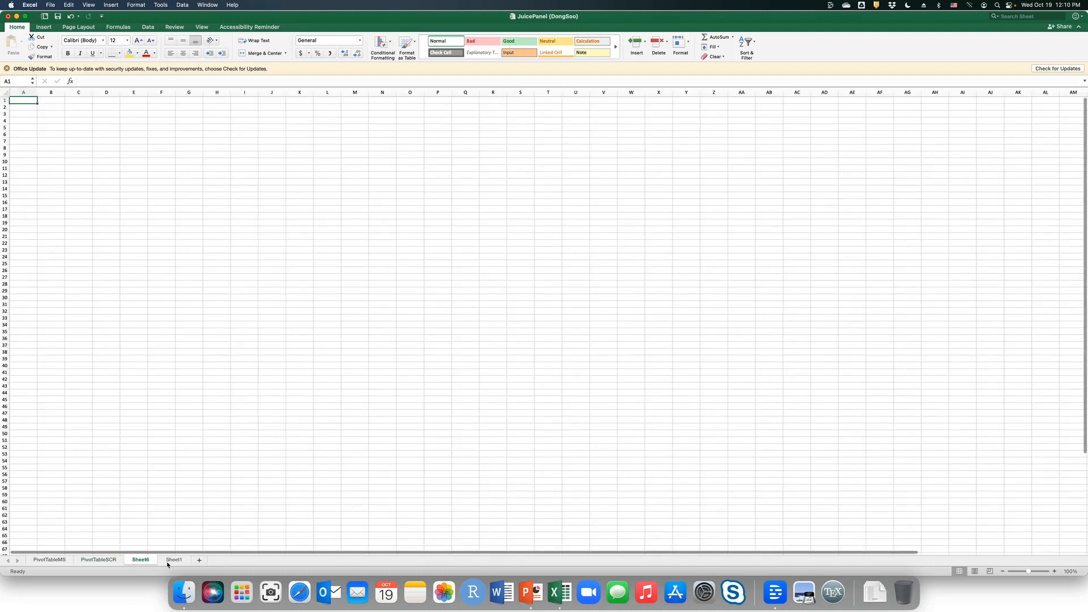
click(1037, 571)
click(1054, 571)
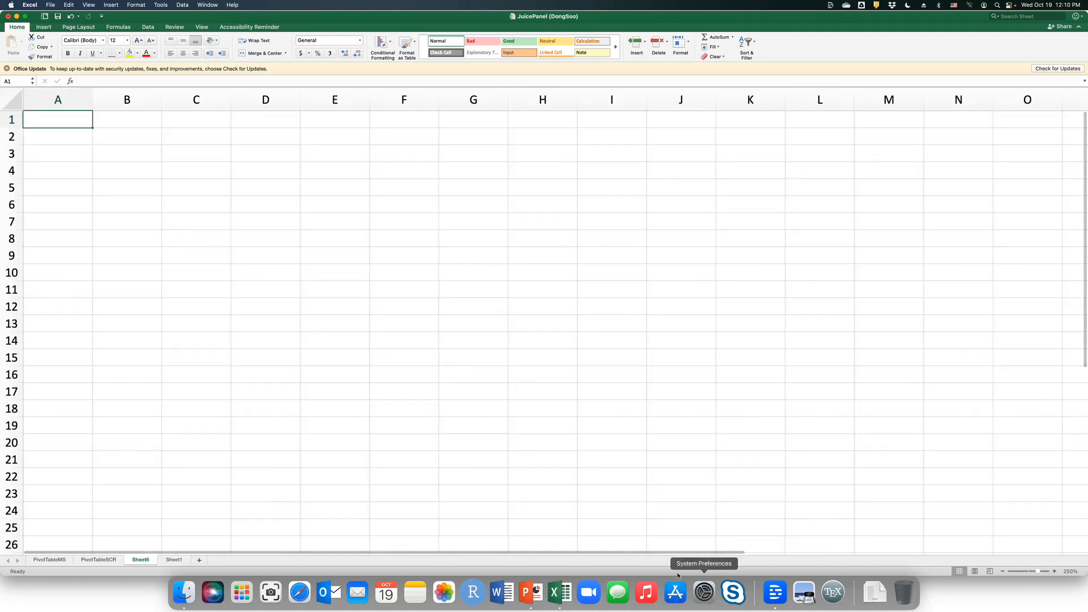
Copy the PivotTable range A4:F104 on PivotTableSCR, leaving out the grand total row, and switch to the blank Sheet6.
click(106, 560)
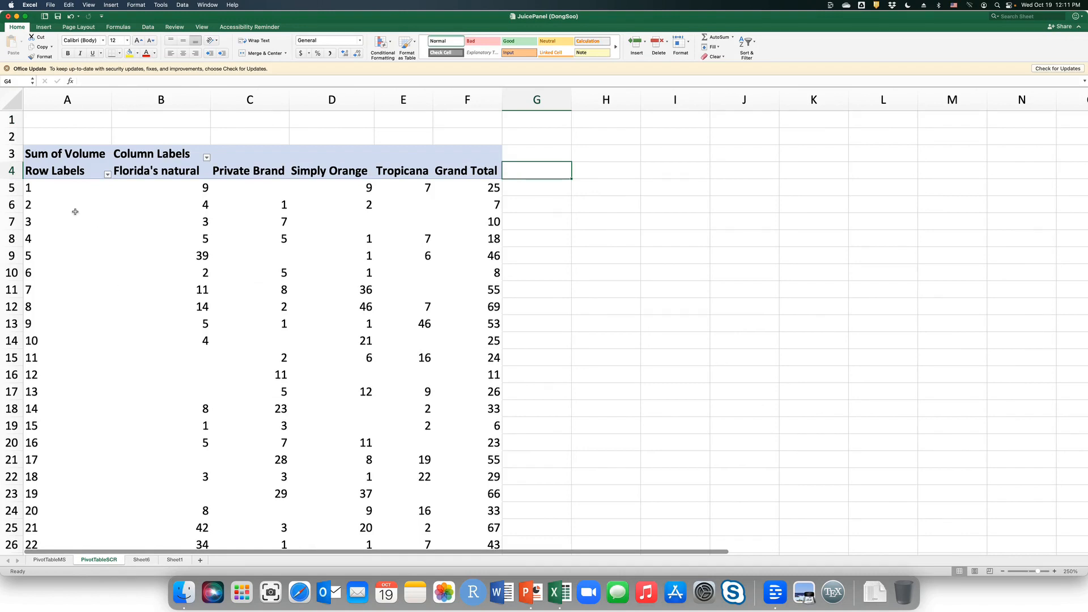
click(126, 254)
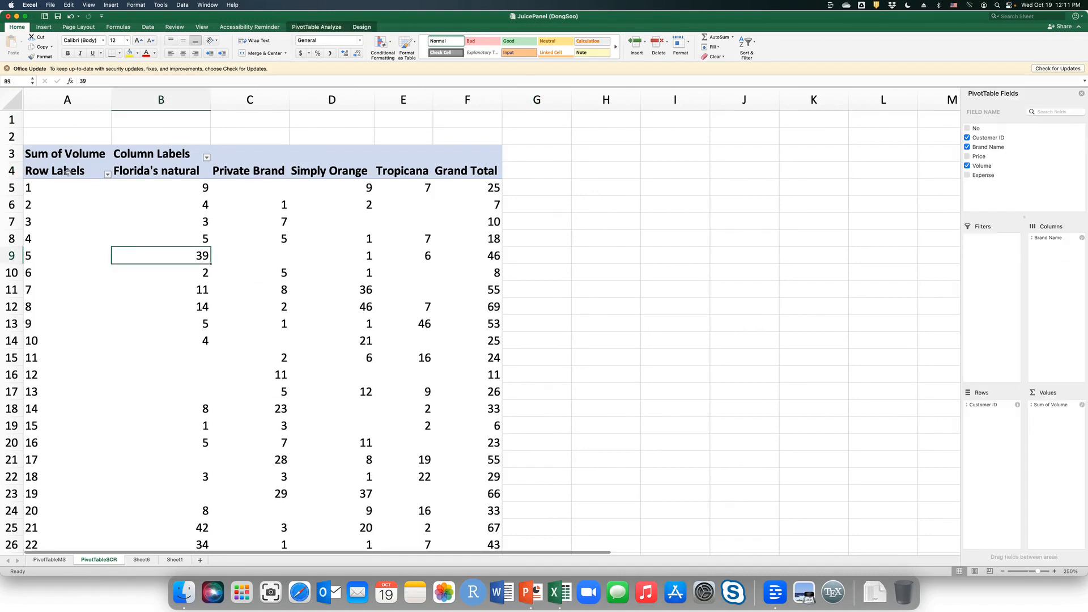
drag(57, 164, 137, 154)
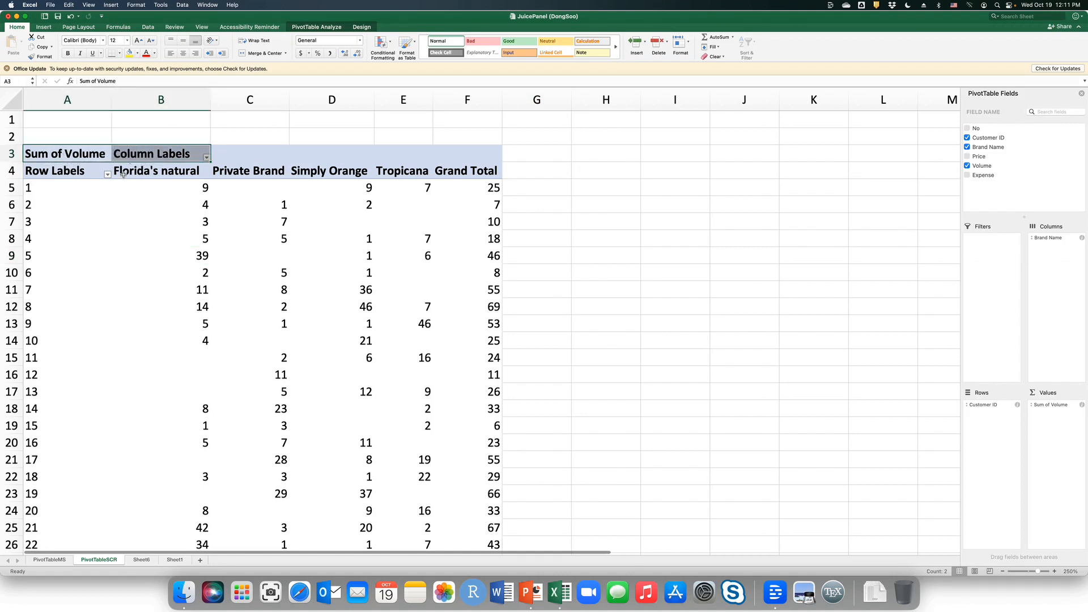
click(97, 209)
click(88, 174)
drag(88, 174, 453, 587)
drag(453, 588, 452, 516)
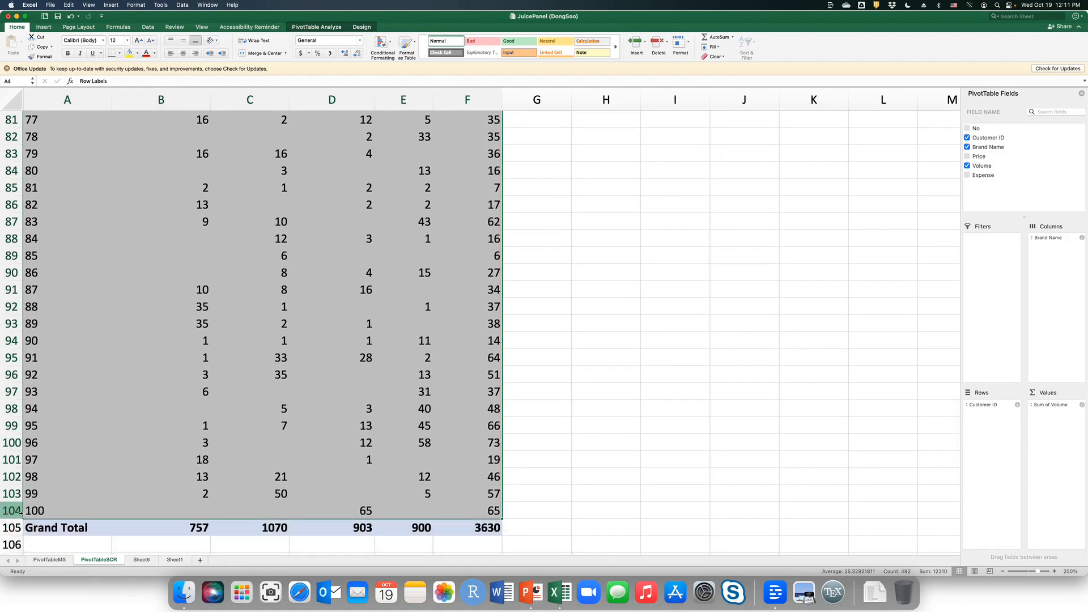
right_click(65, 509)
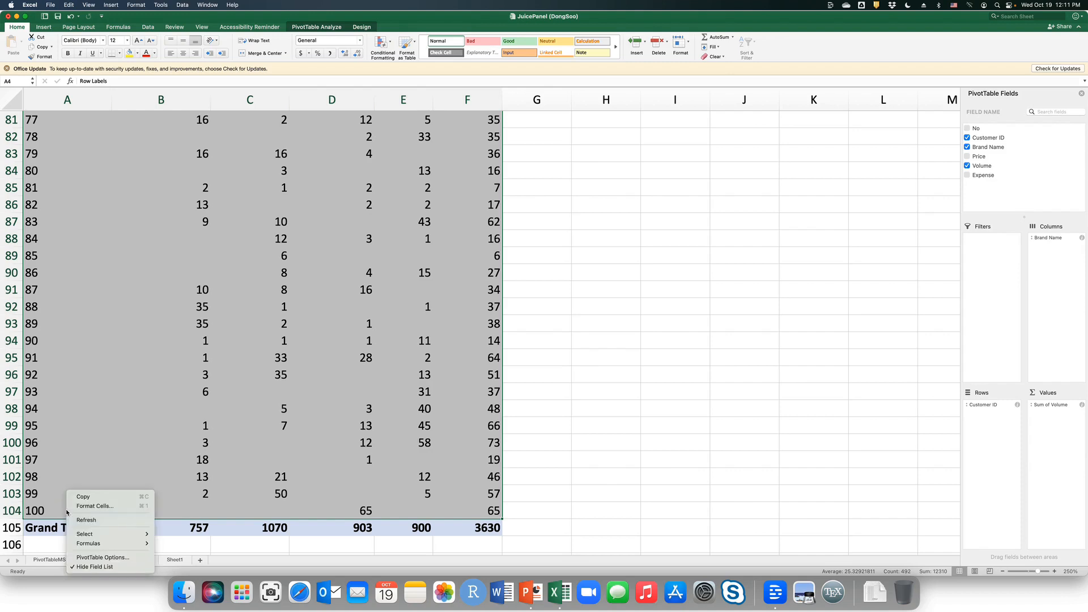
click(79, 501)
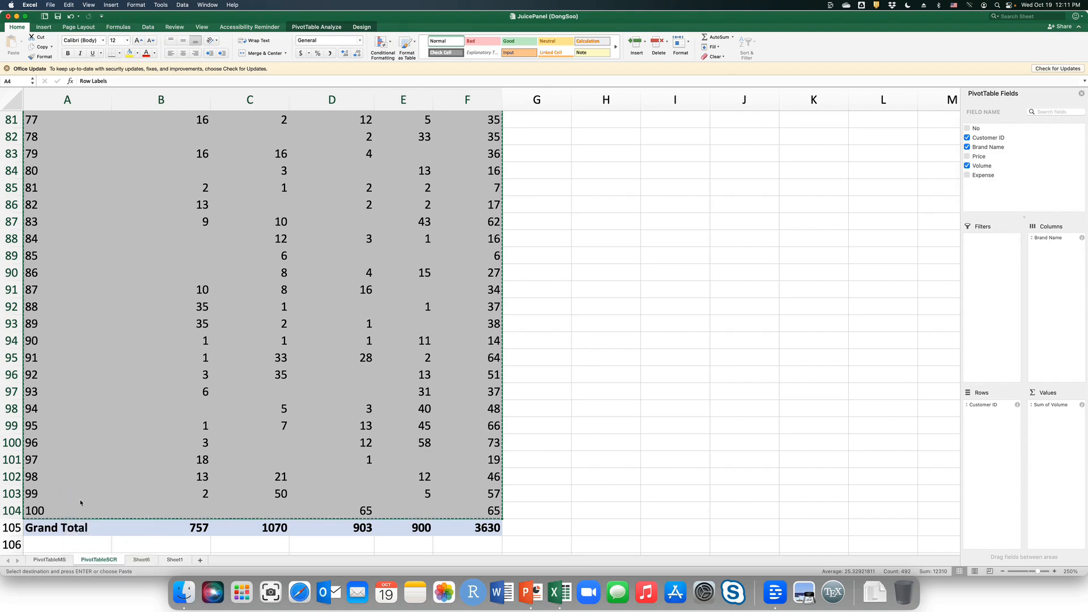
scroll(77, 499, up, 20)
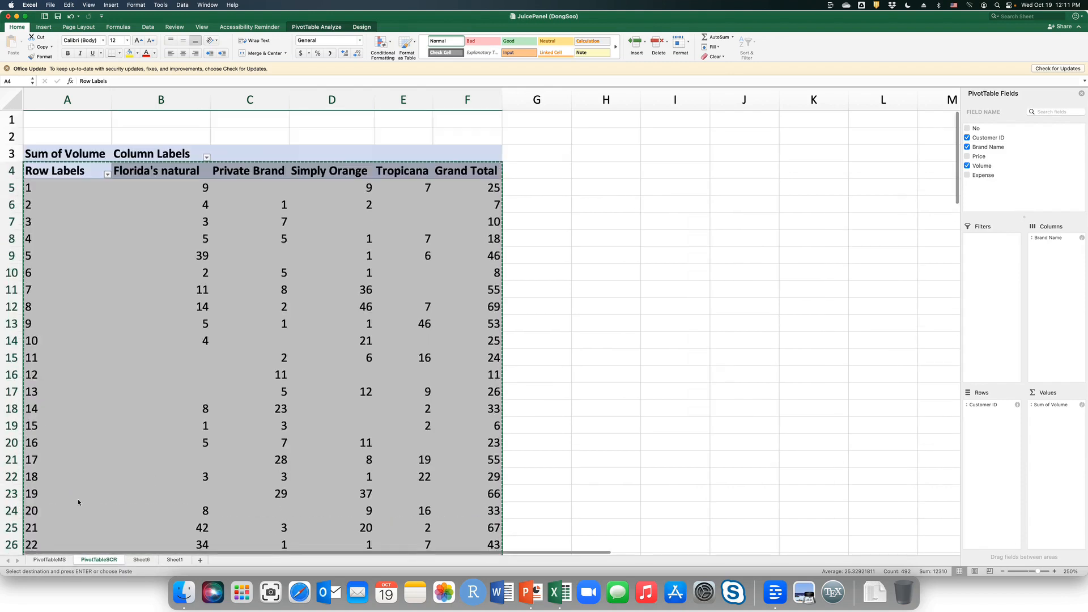
click(143, 560)
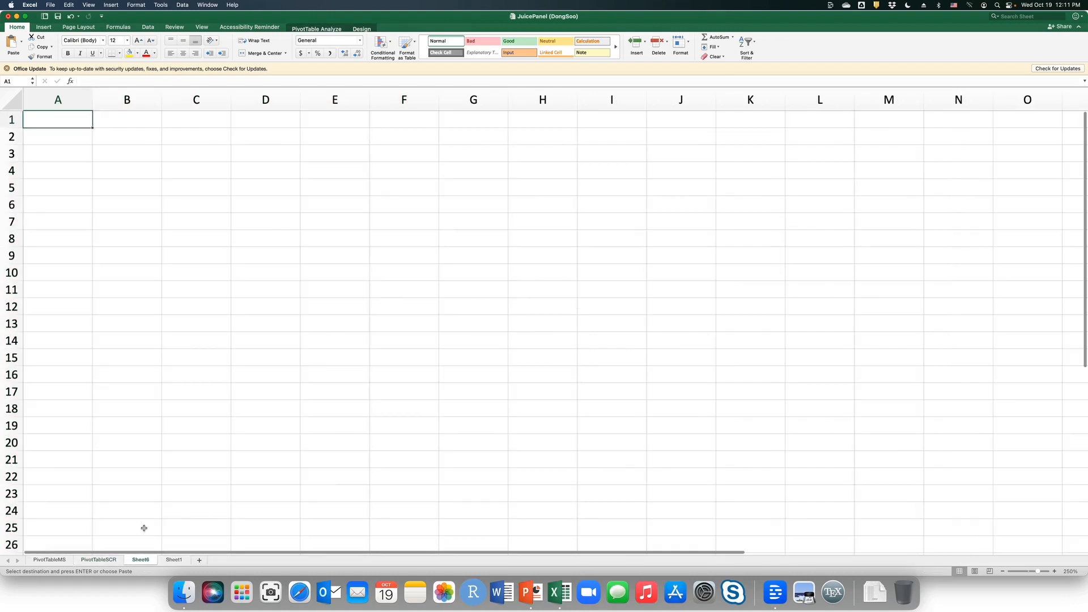
Paste the copied PivotTable range into Sheet6, starting at cell A1.
right_click(53, 119)
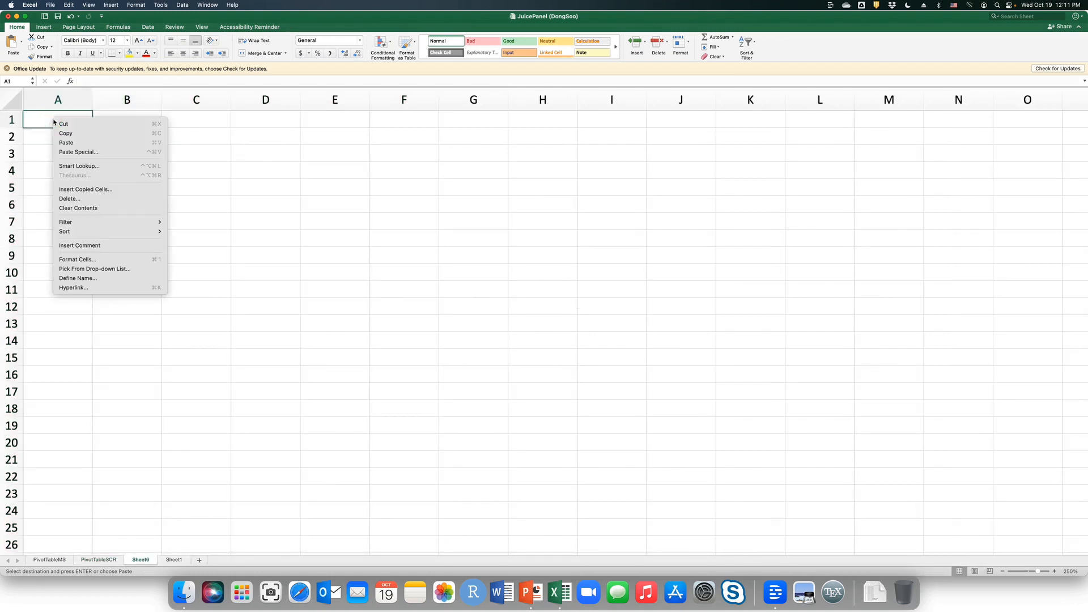
click(71, 148)
click(72, 144)
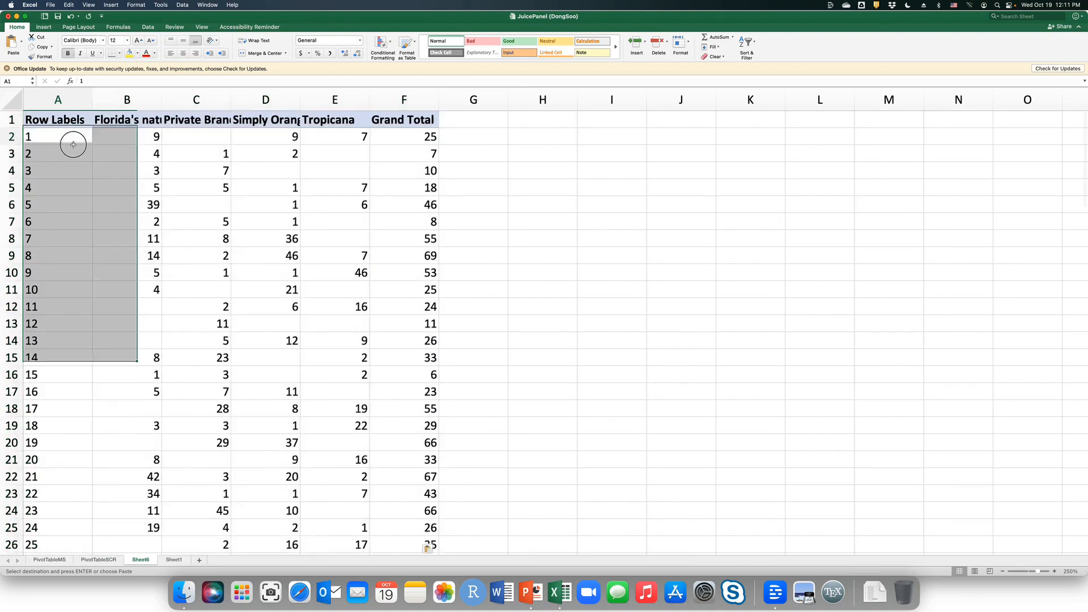
Enter the column headings iSCR (FN) in G1 and iSCR (PB) in H1, beside the Grand Total column.
key(Right)
key(Right)
key(Right)
key(Right)
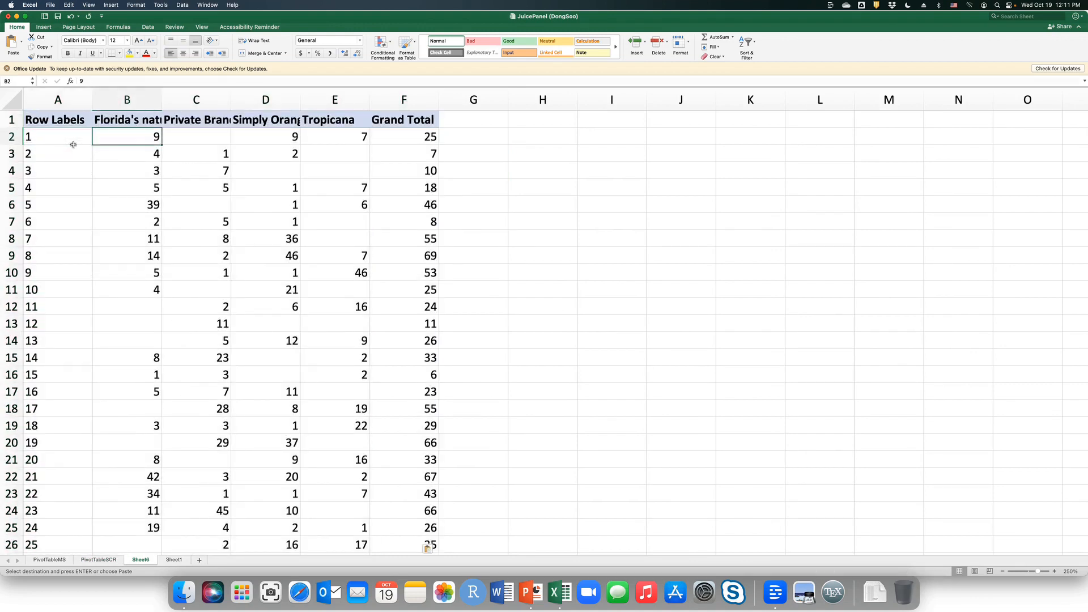
key(Right)
key(Right)
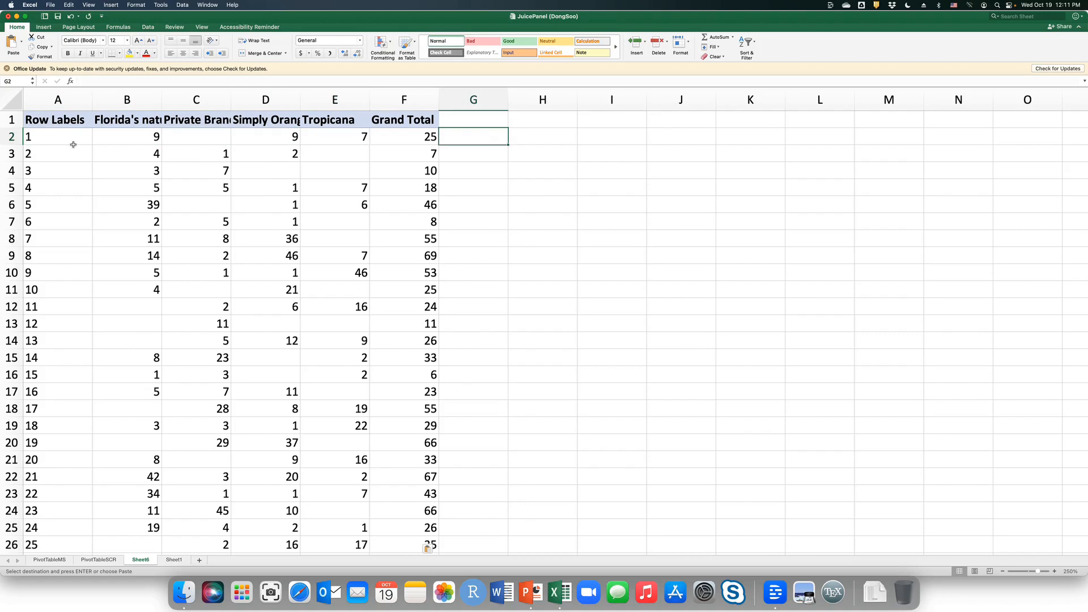
click(486, 120)
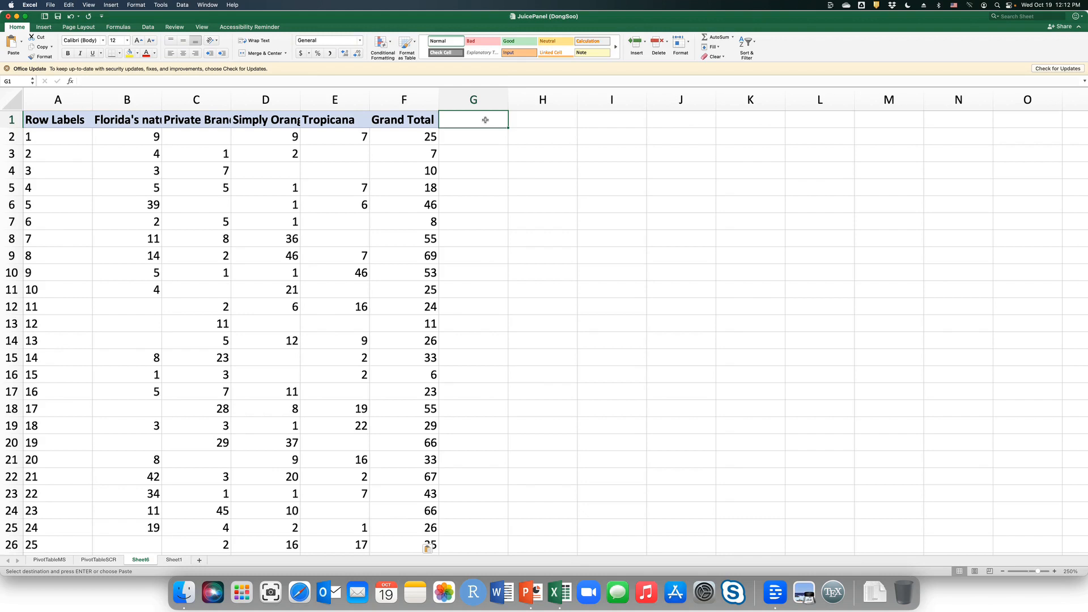
text(iS)
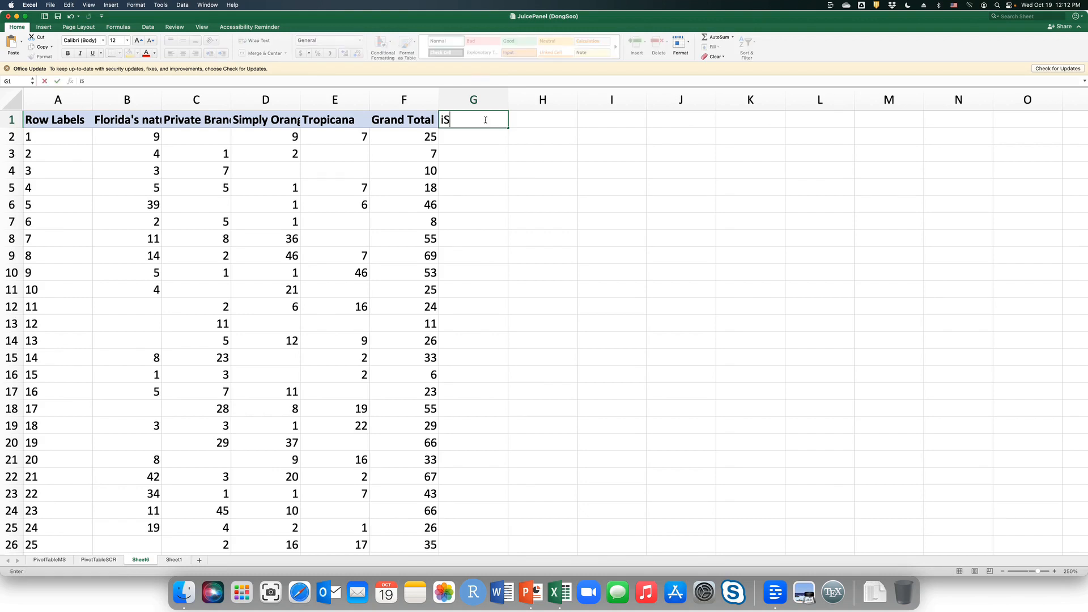
text(CR (FN))
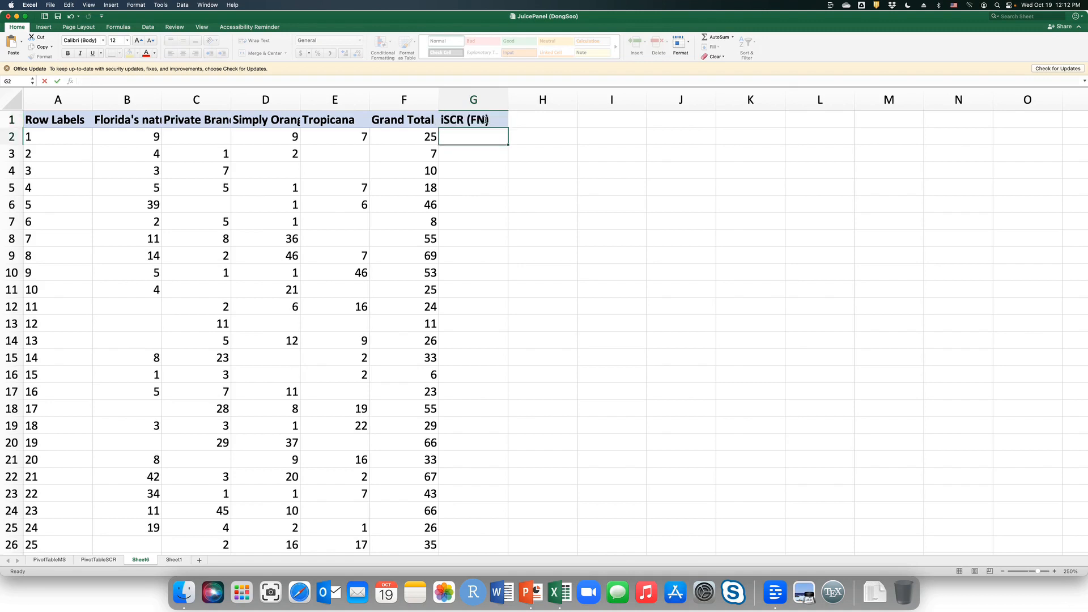
key(Tab)
text(i)
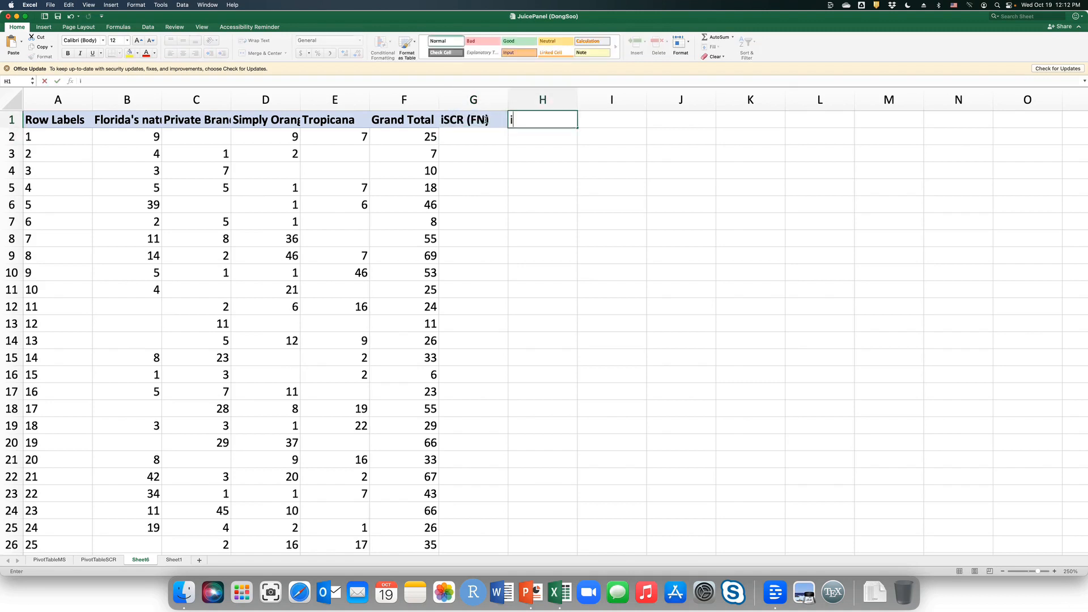
text(SCR )
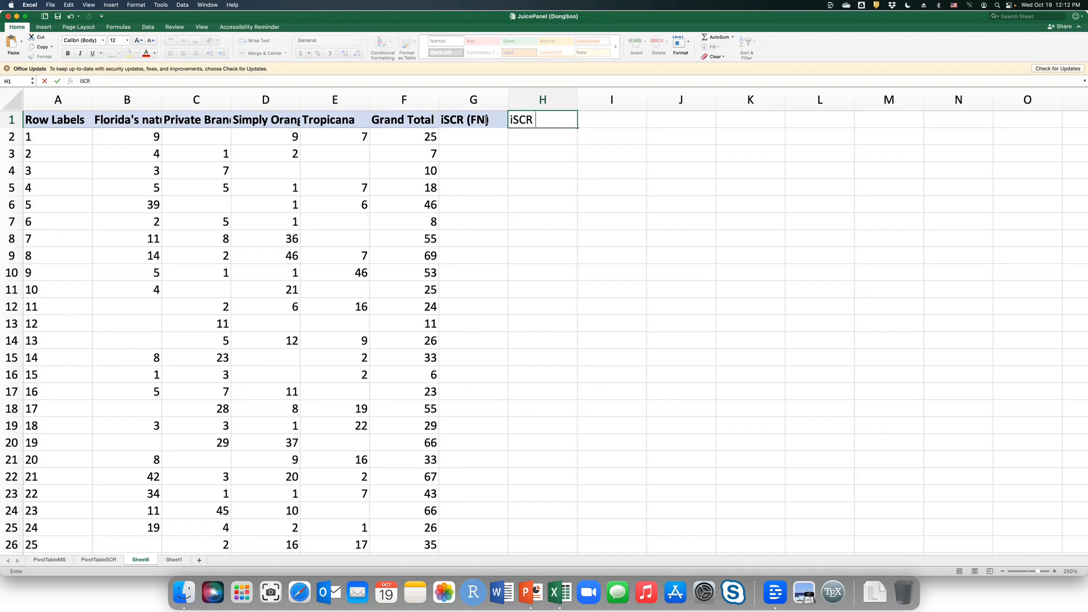
text((PB))
key(Return)
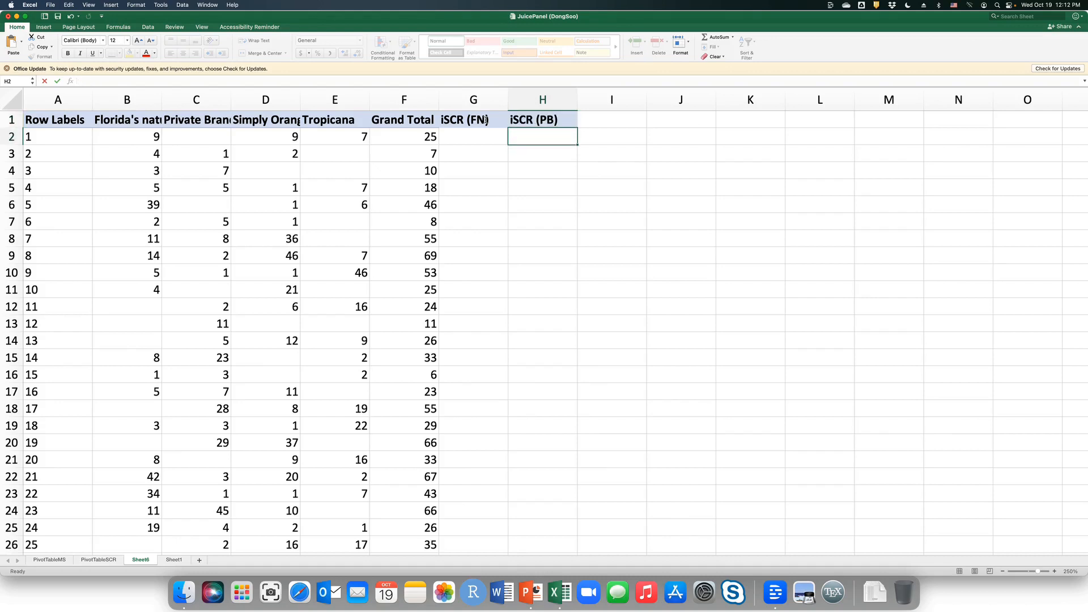
Add the column headings iSCR (SO) in I1 and iSCR (Tr) in J1.
key(Up)
key(Right)
text(iS)
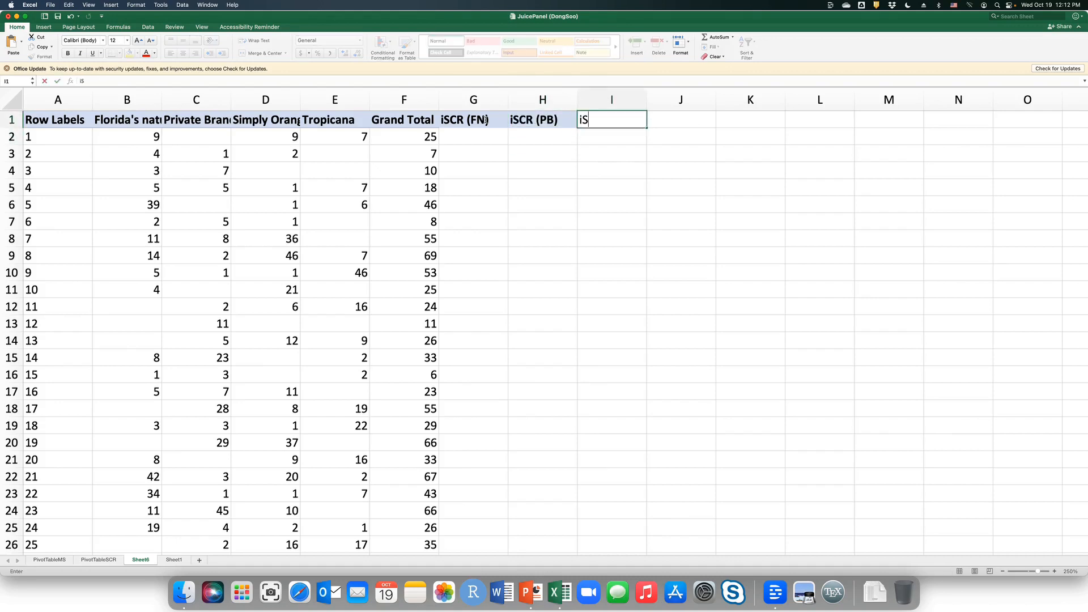
text(CR (SO))
key(Return)
key(Up)
key(Right)
text(i)
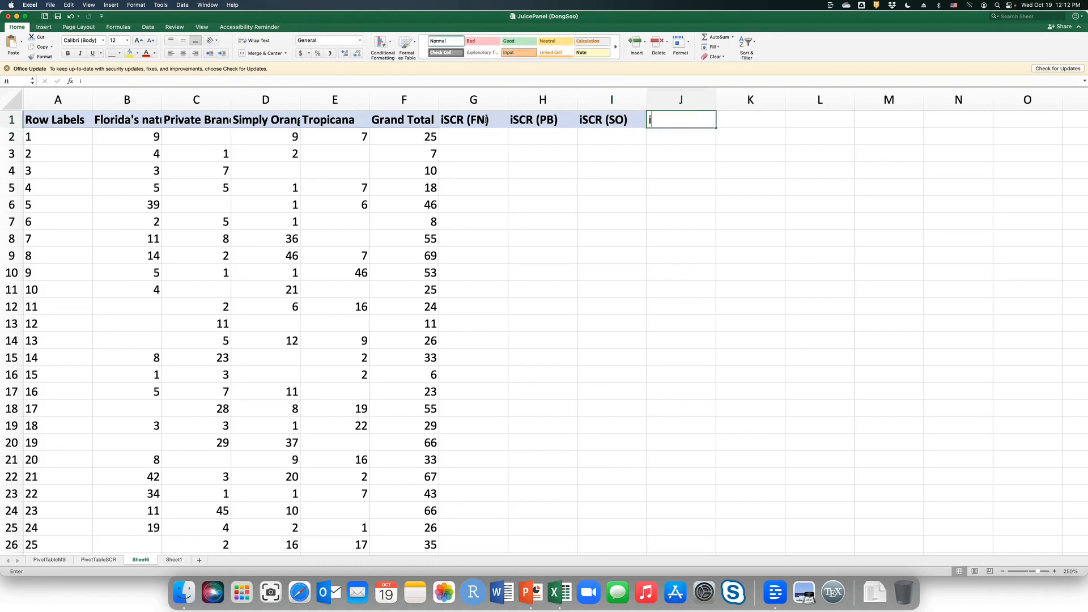
text(SCR (Tr))
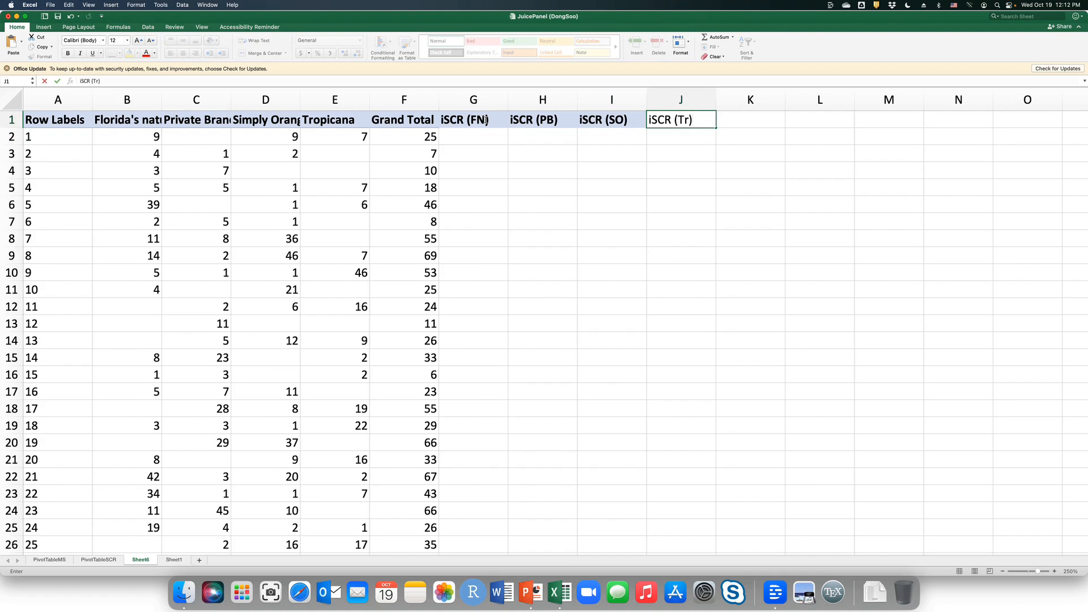
key(Return)
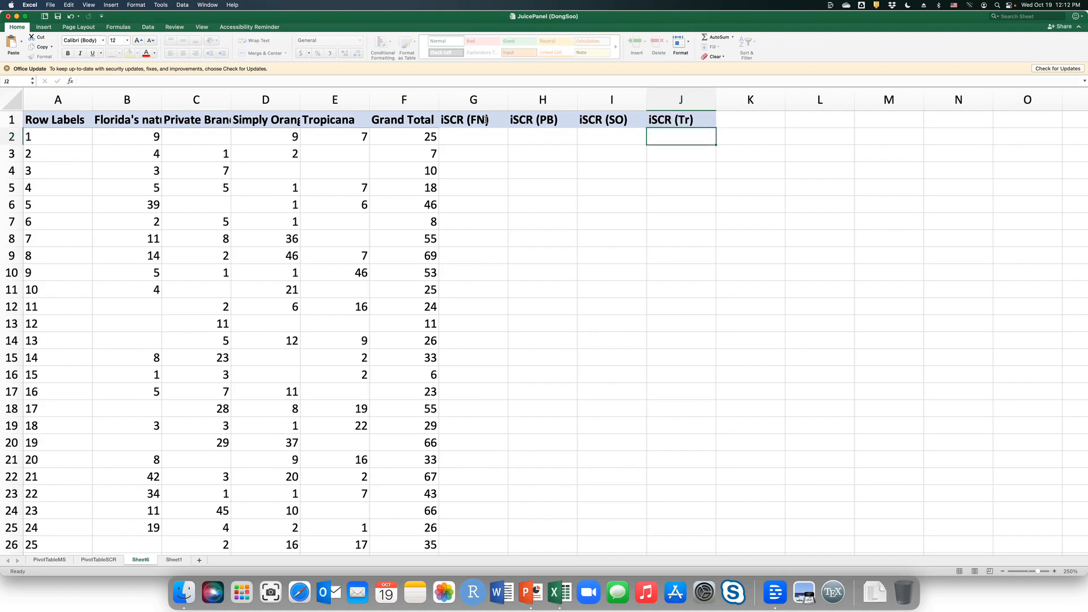
Enter the formula =B2/$F2 in G2 to divide customer 1's Florida's Natural volume by the grand total, keeping column F fixed.
key(Left)
key(Left)
key(Left)
click(48, 138)
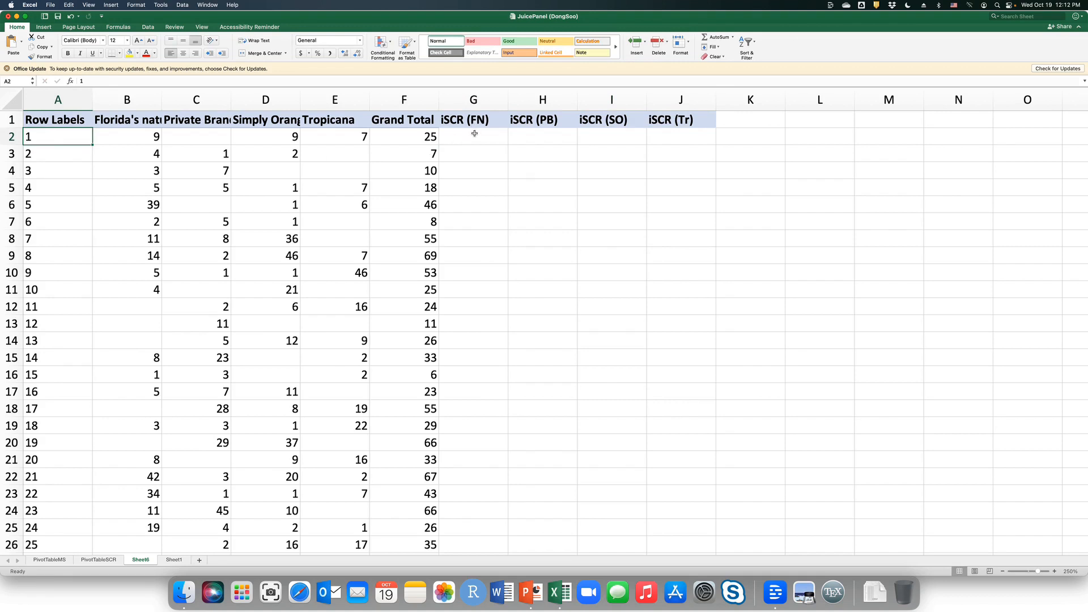
click(141, 138)
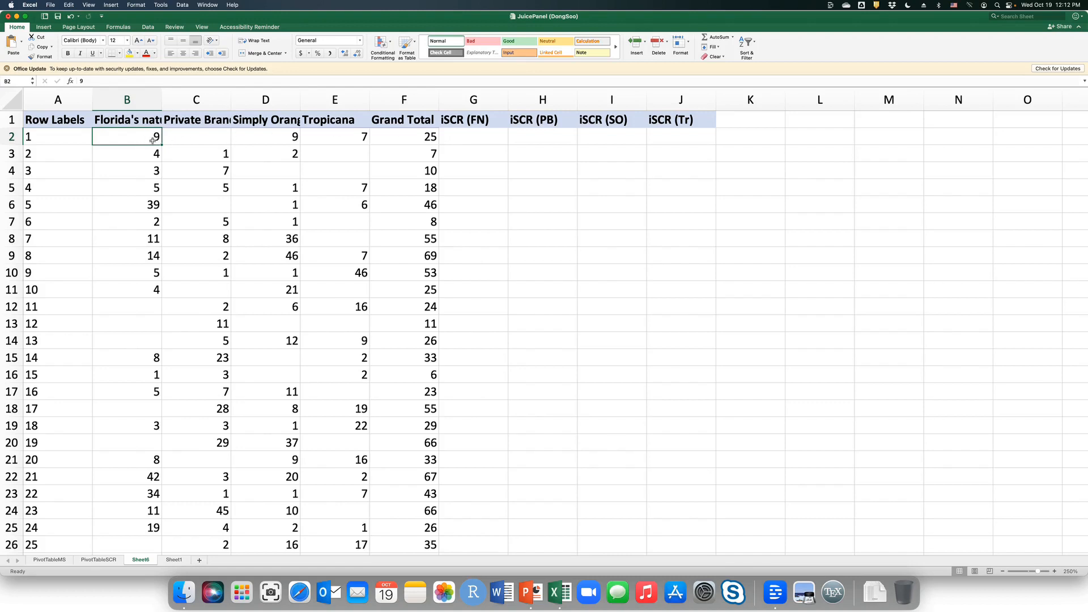
click(420, 139)
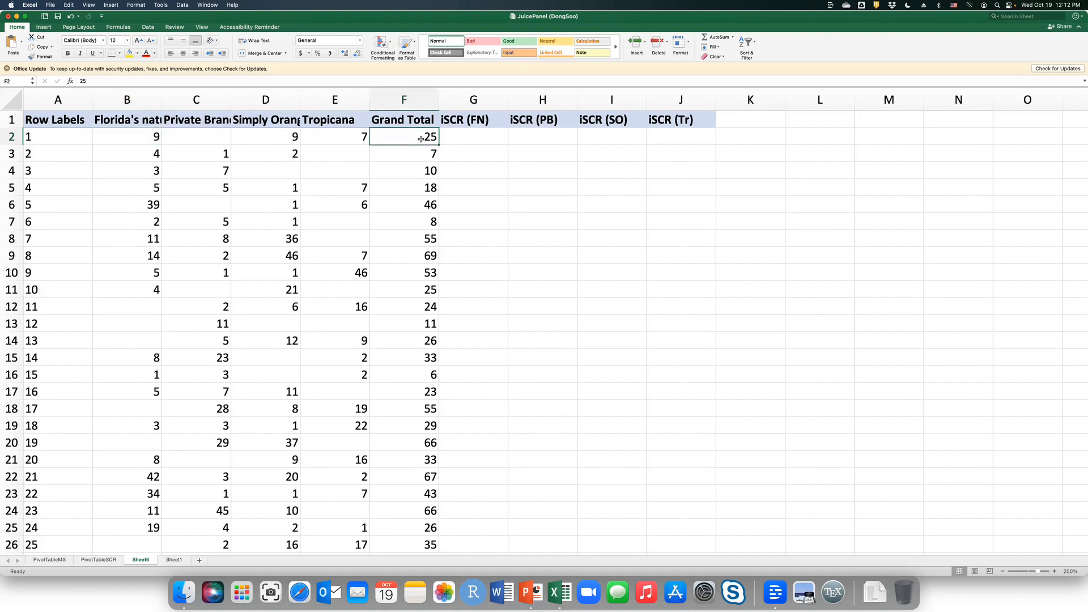
click(460, 139)
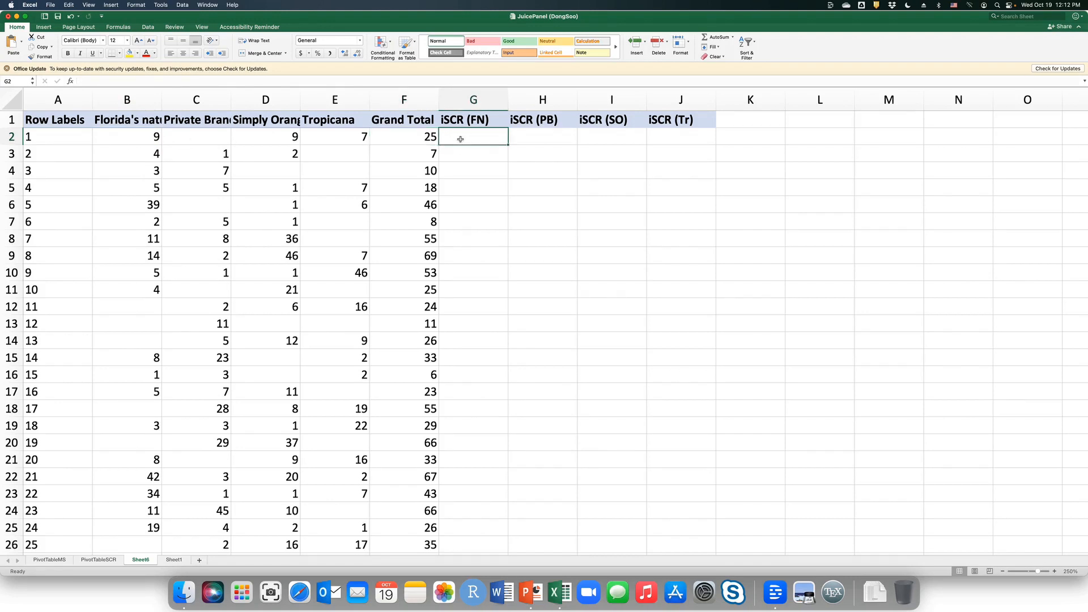
text(=)
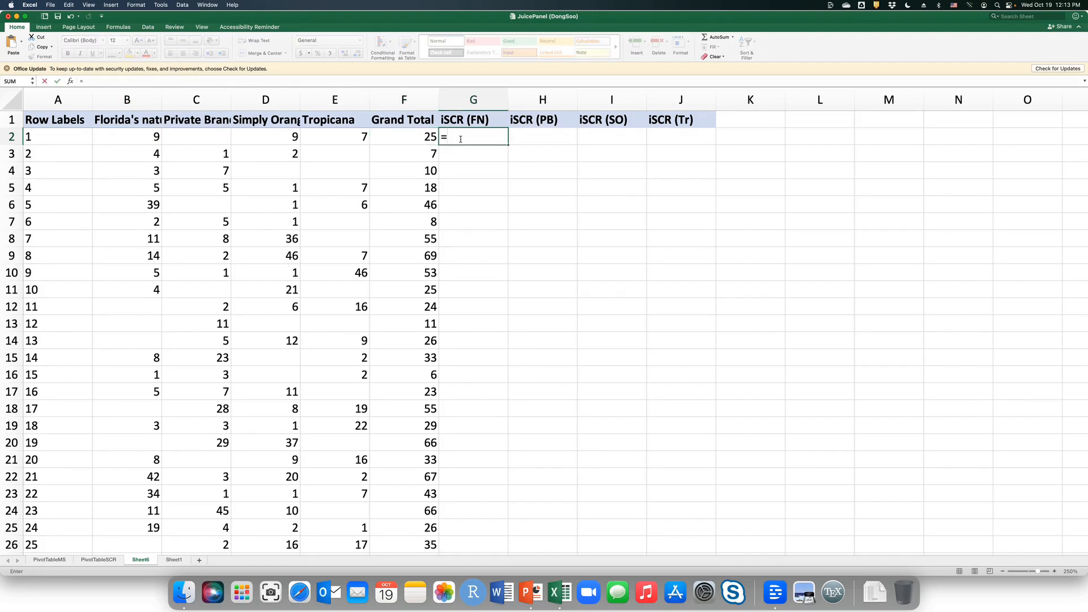
click(124, 138)
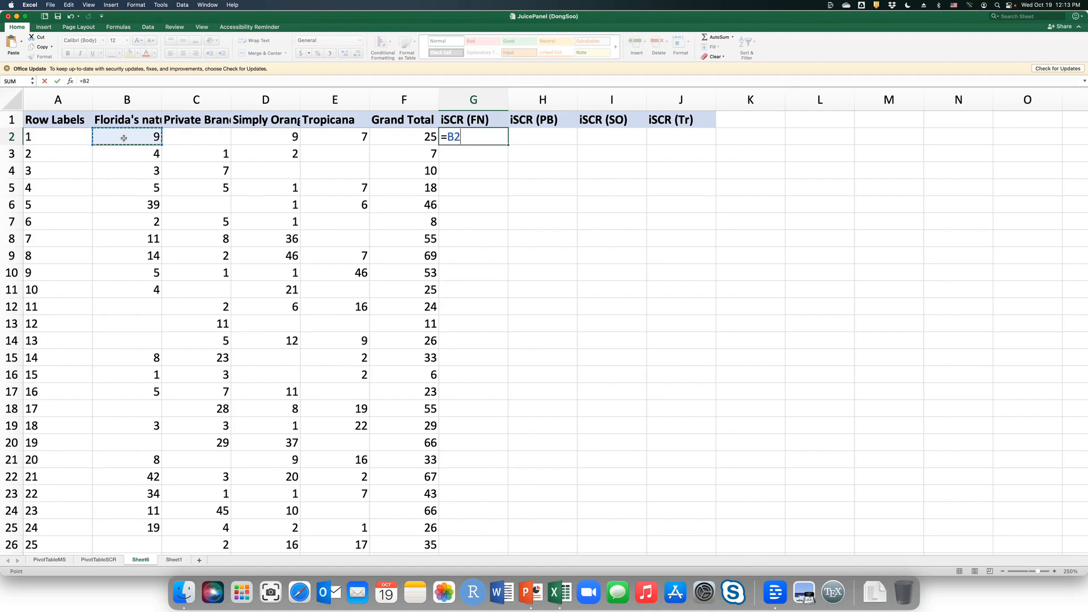
text(/)
click(410, 136)
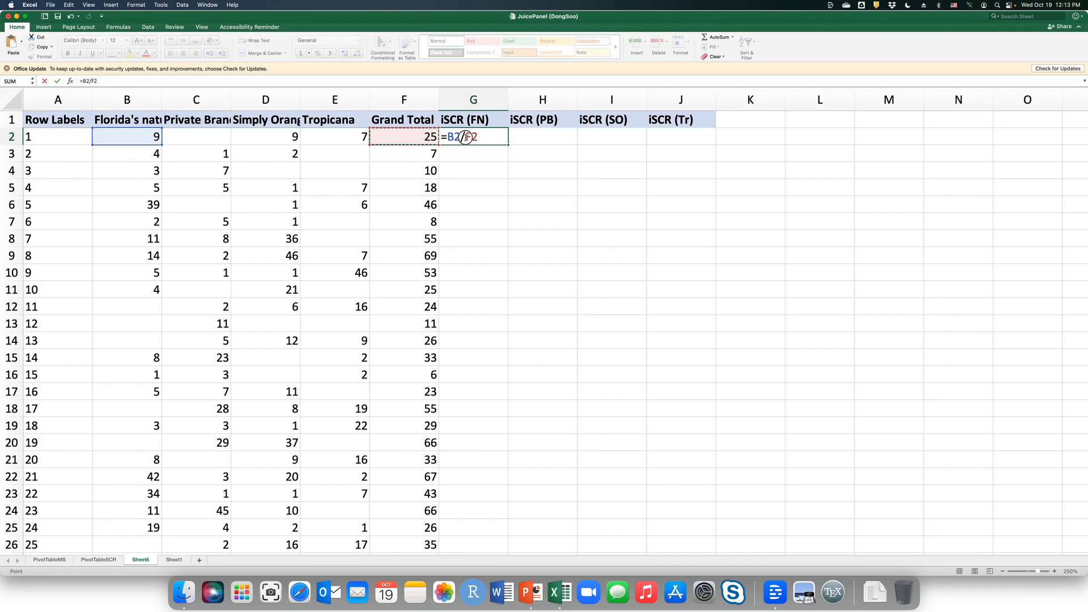
click(465, 141)
text($)
key(Return)
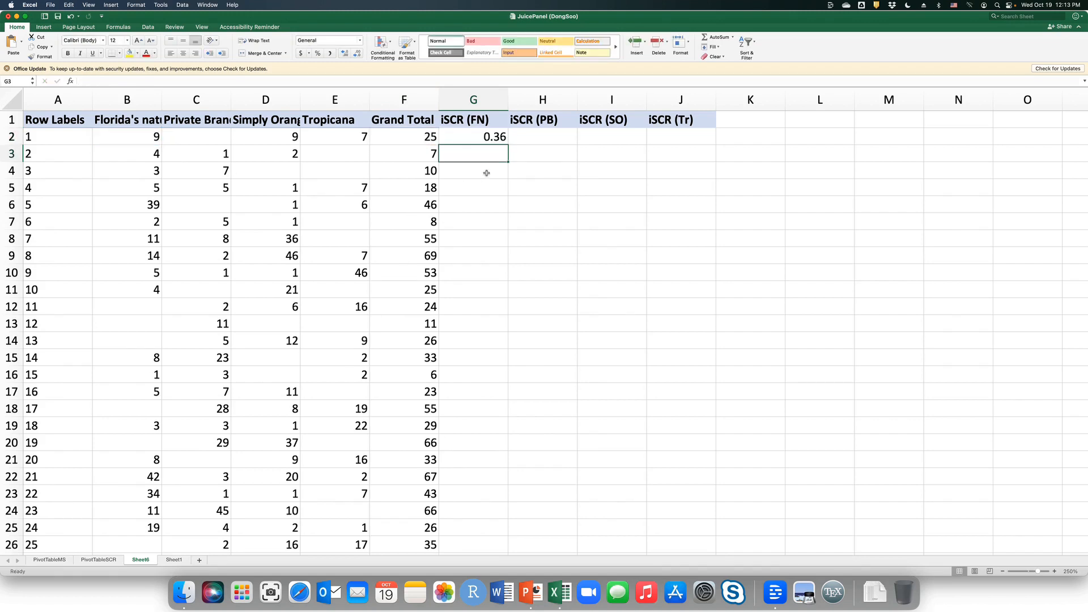
Fill the G2 share formula across to J2 for customer 1's remaining brands.
click(464, 138)
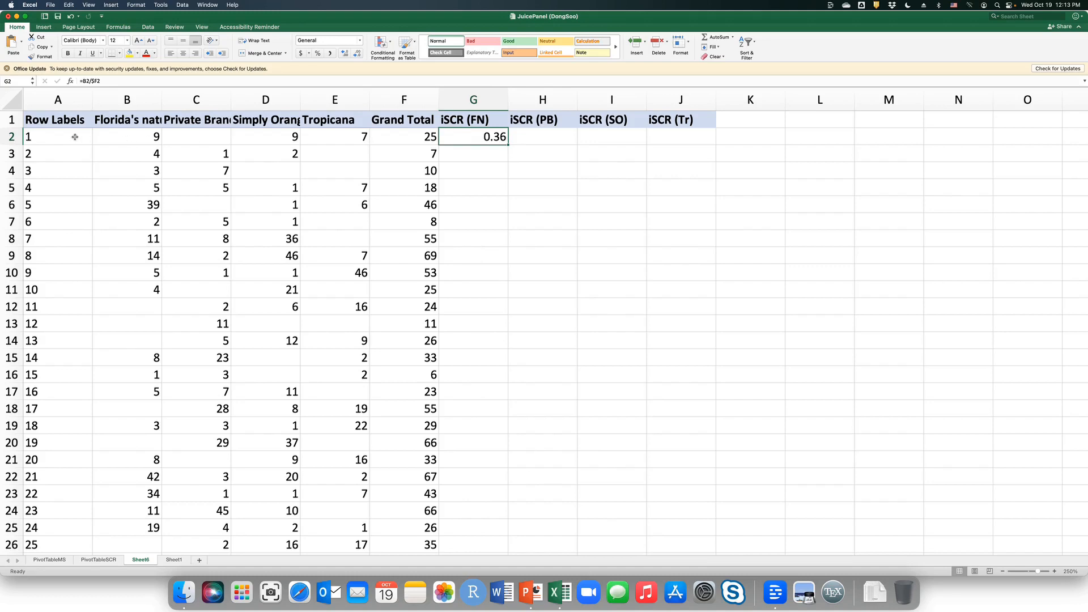
click(46, 139)
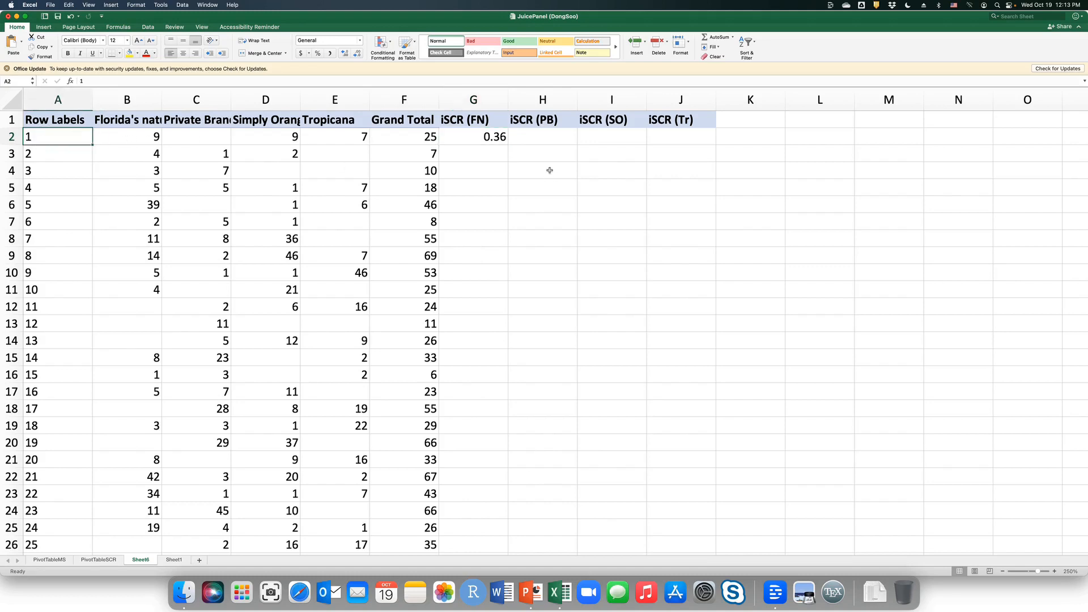
click(479, 141)
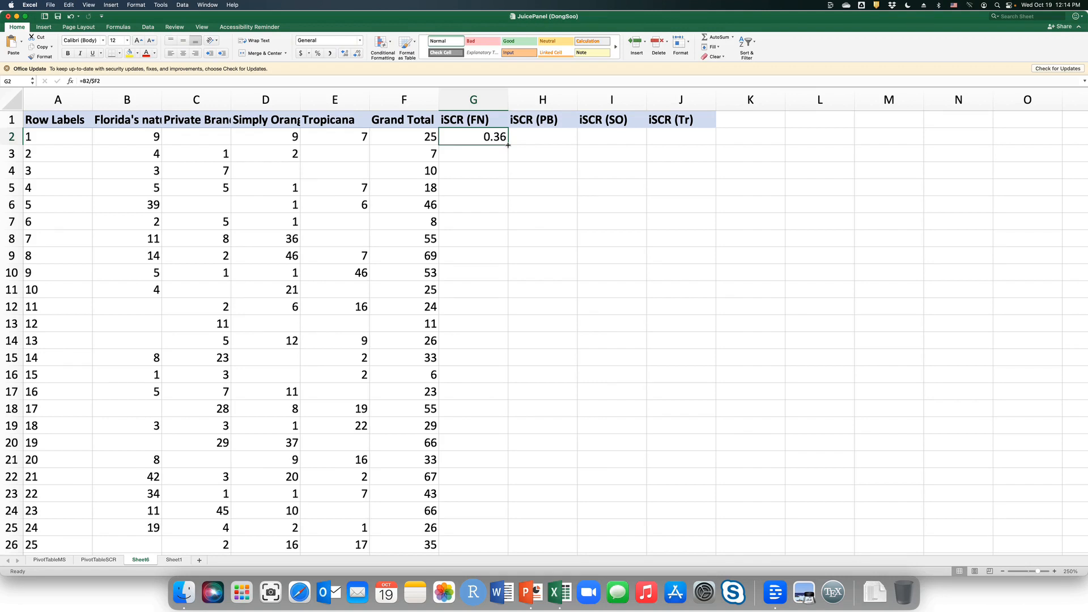
drag(509, 145, 715, 144)
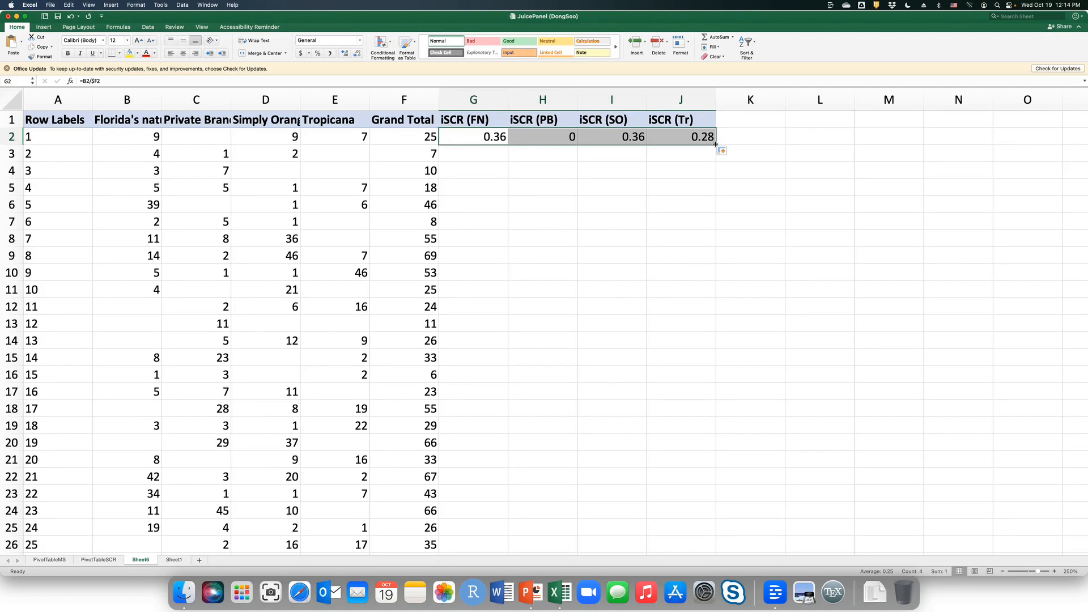
Check the four share formulas in G2:J2 and fill them down to the last customer row.
click(481, 140)
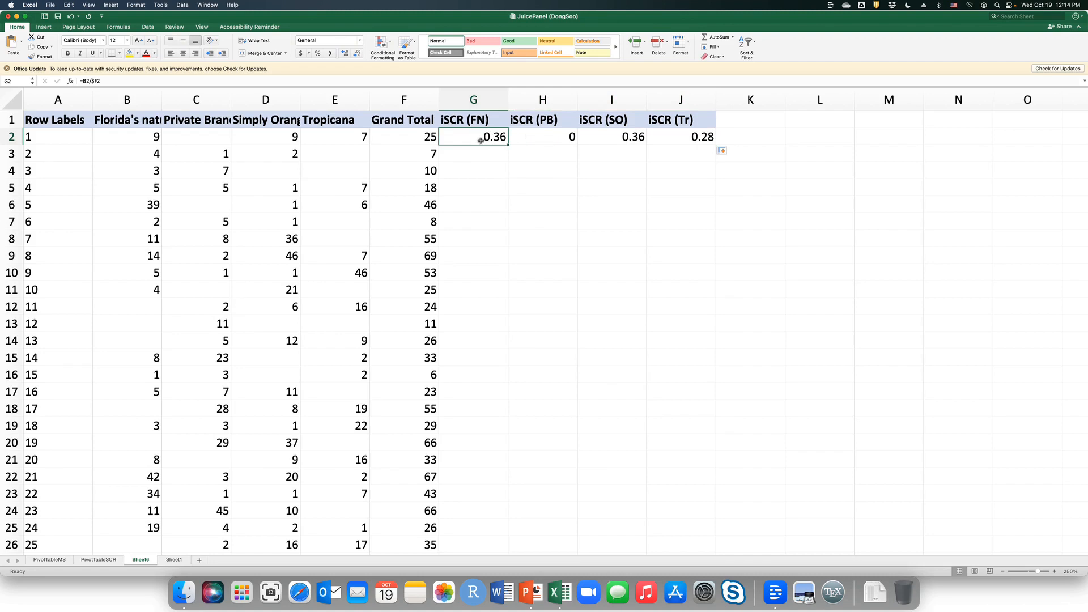
click(547, 138)
click(603, 137)
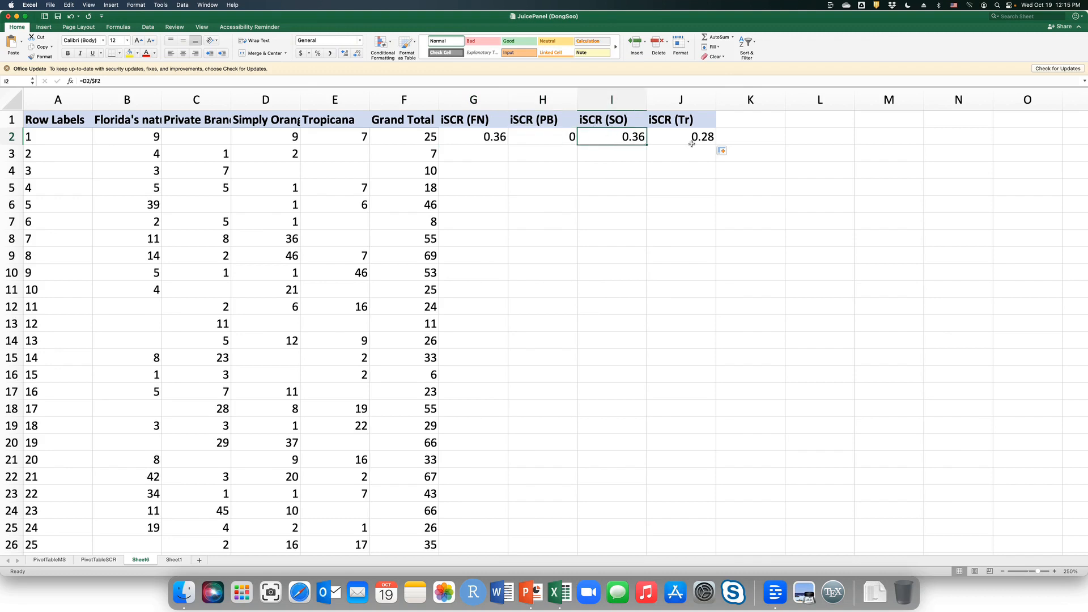
click(681, 140)
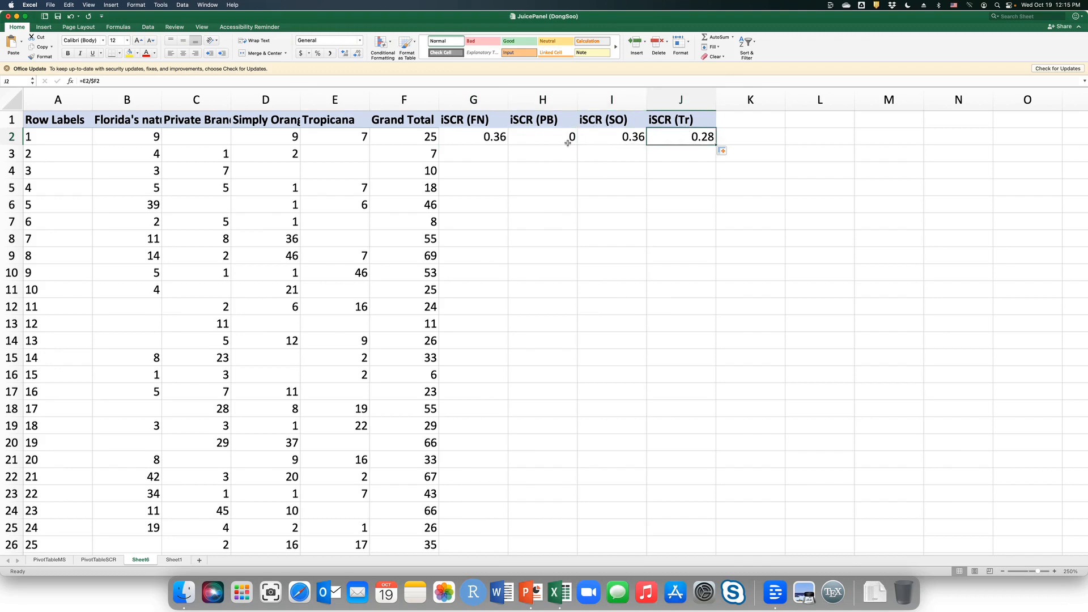
drag(484, 142, 678, 139)
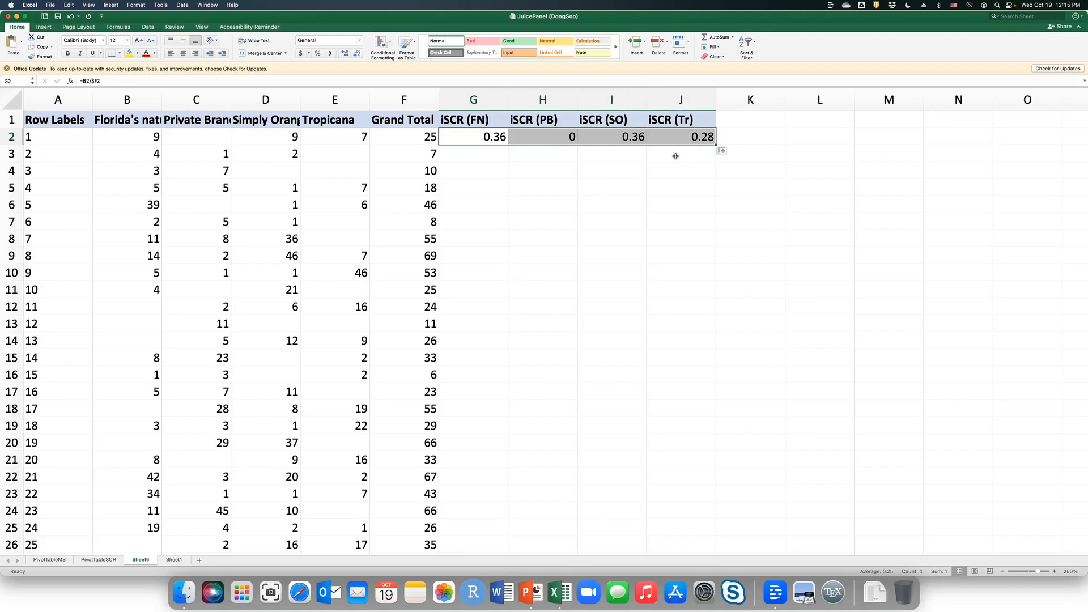
double_click(717, 144)
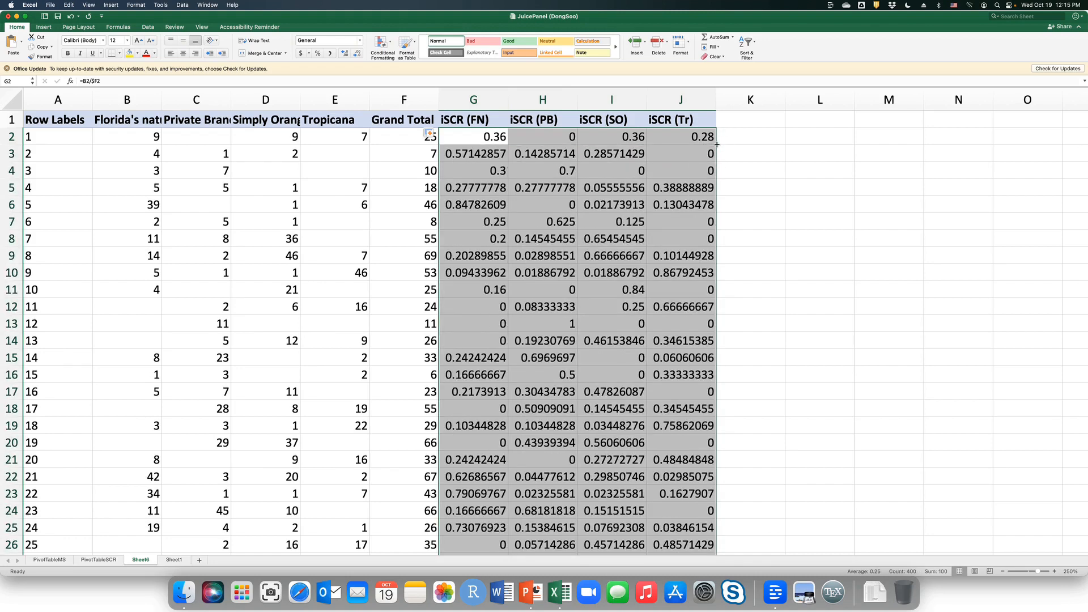
Examine the filled iSCR formulas for customer 2 in G3:J3 and compare with G2.
click(471, 154)
click(547, 154)
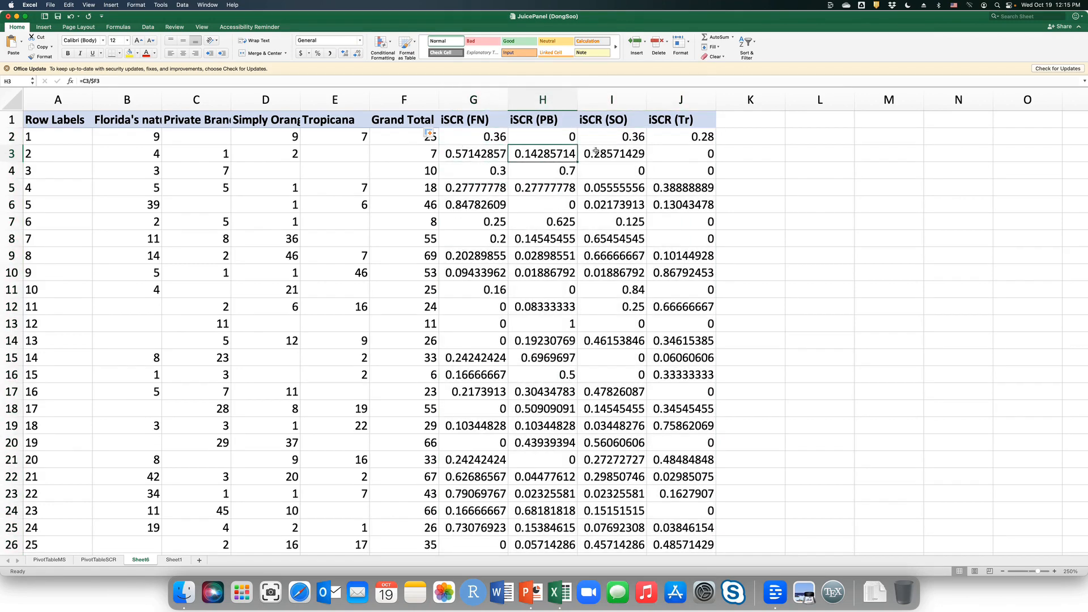
click(602, 151)
click(662, 153)
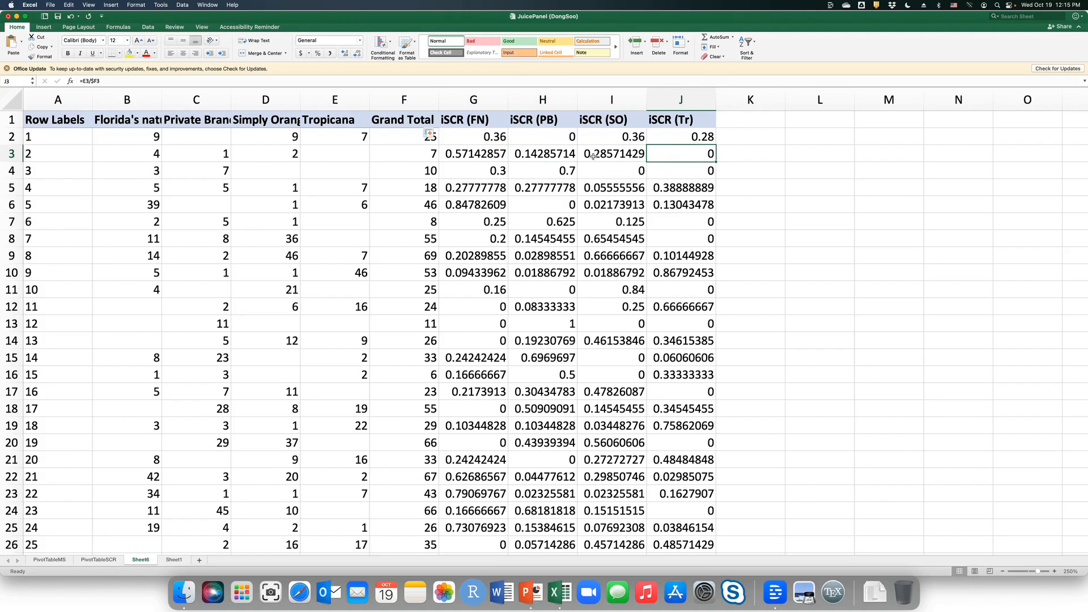
click(536, 157)
click(476, 155)
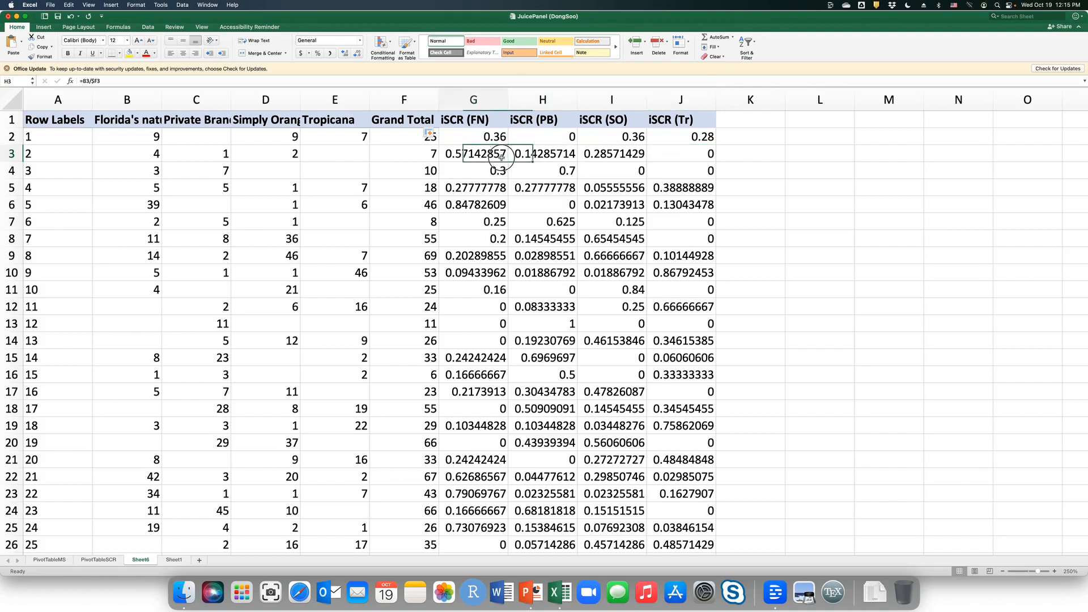
click(471, 138)
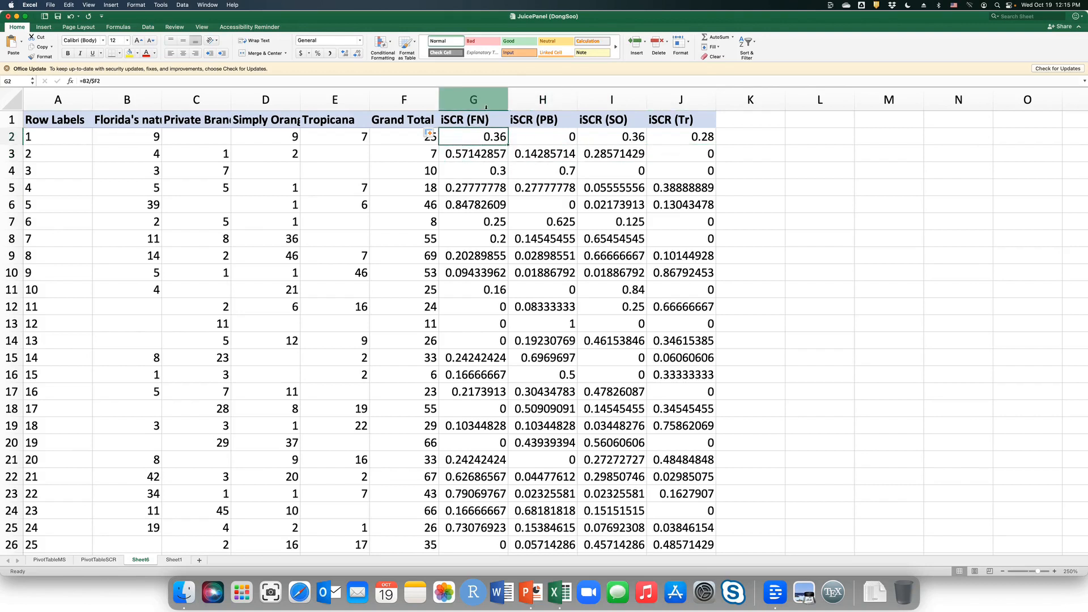
Format the four iSCR columns G to J as percentages.
drag(484, 100, 663, 91)
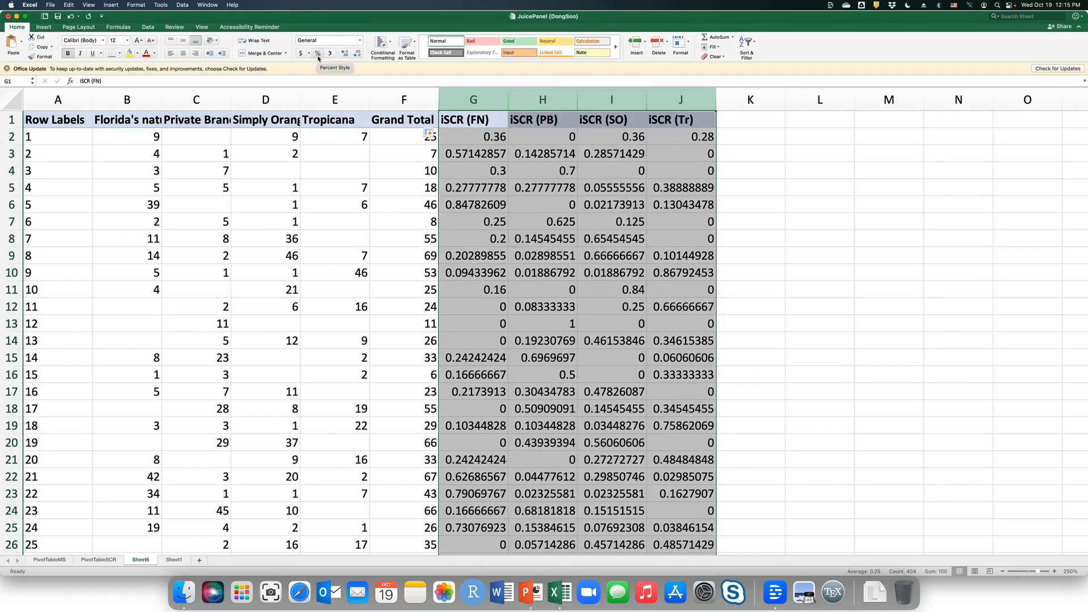
click(318, 56)
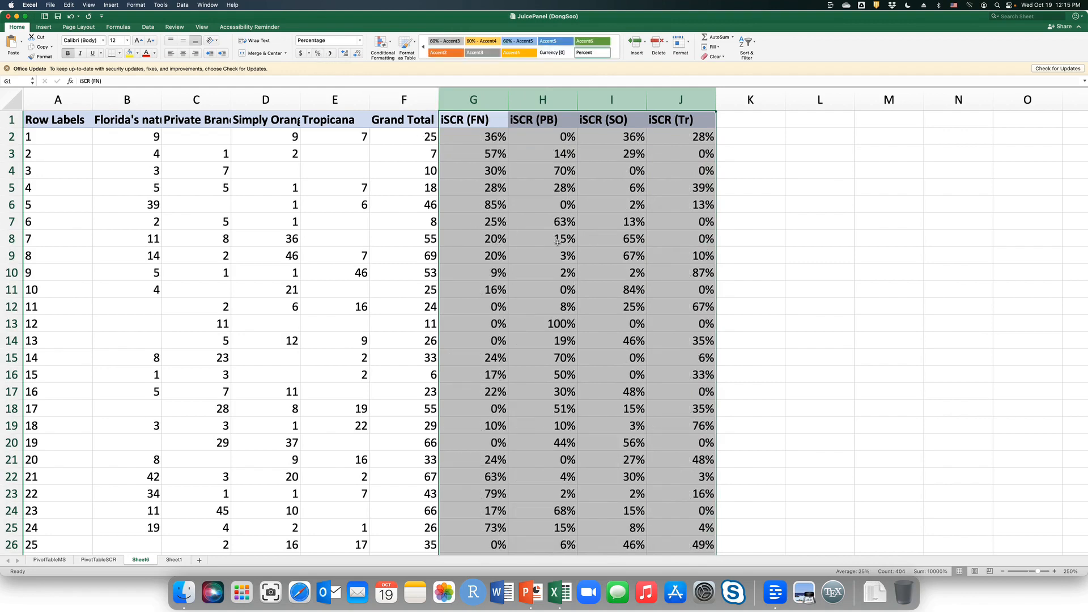
click(558, 242)
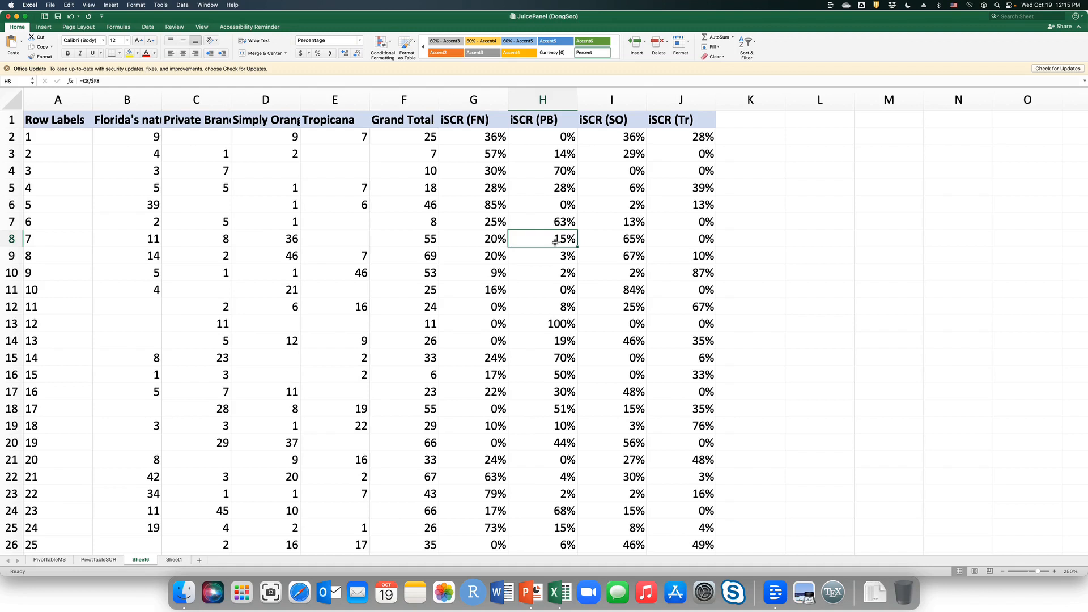
click(476, 225)
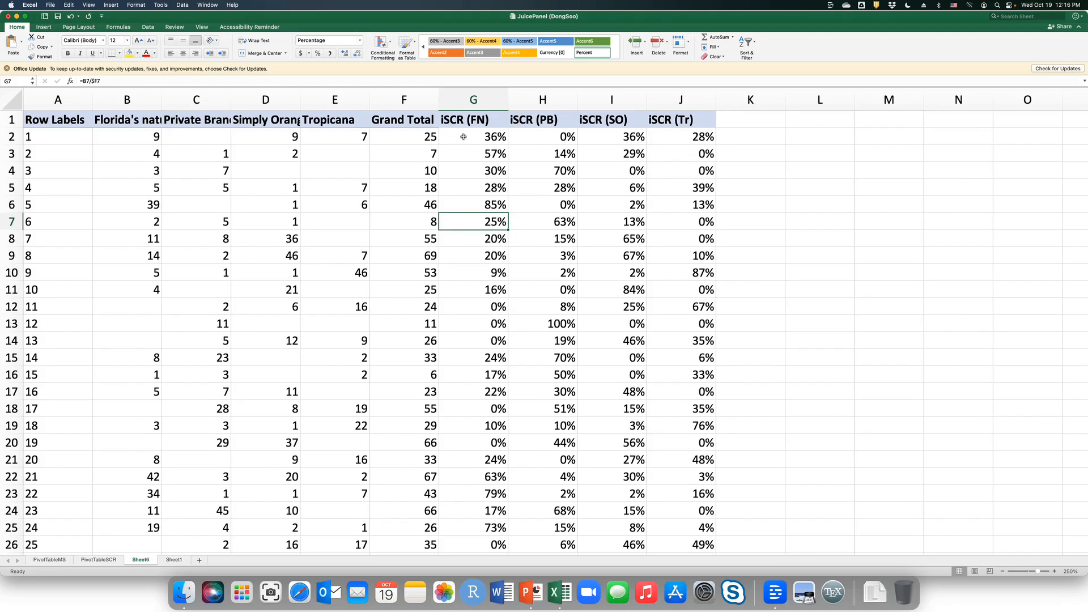
Rename the sheet holding the individual share calculations to iSCR.
double_click(140, 561)
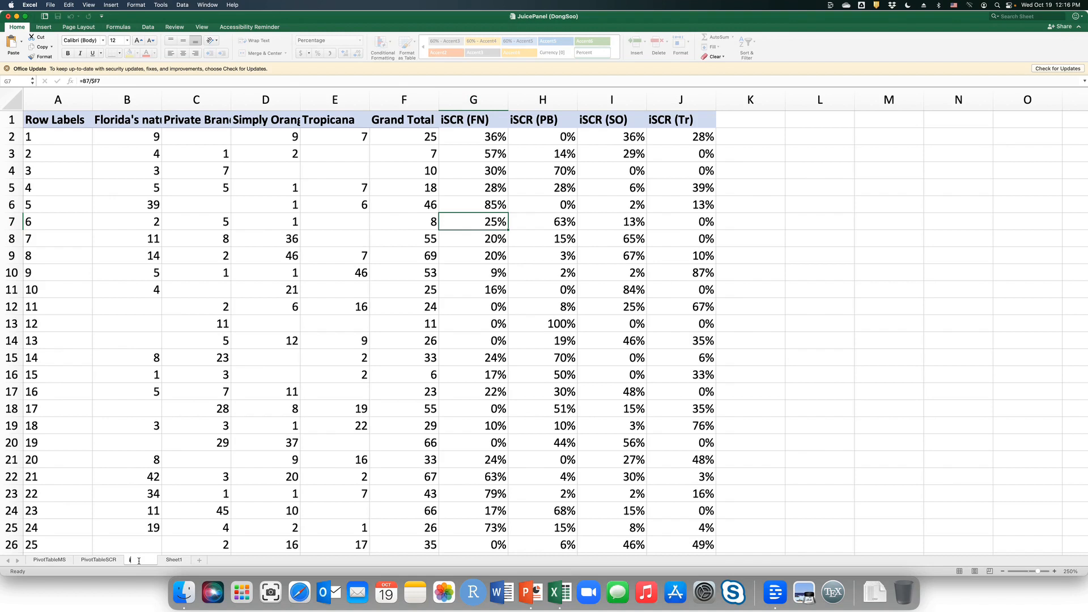
text(iSCR)
key(Return)
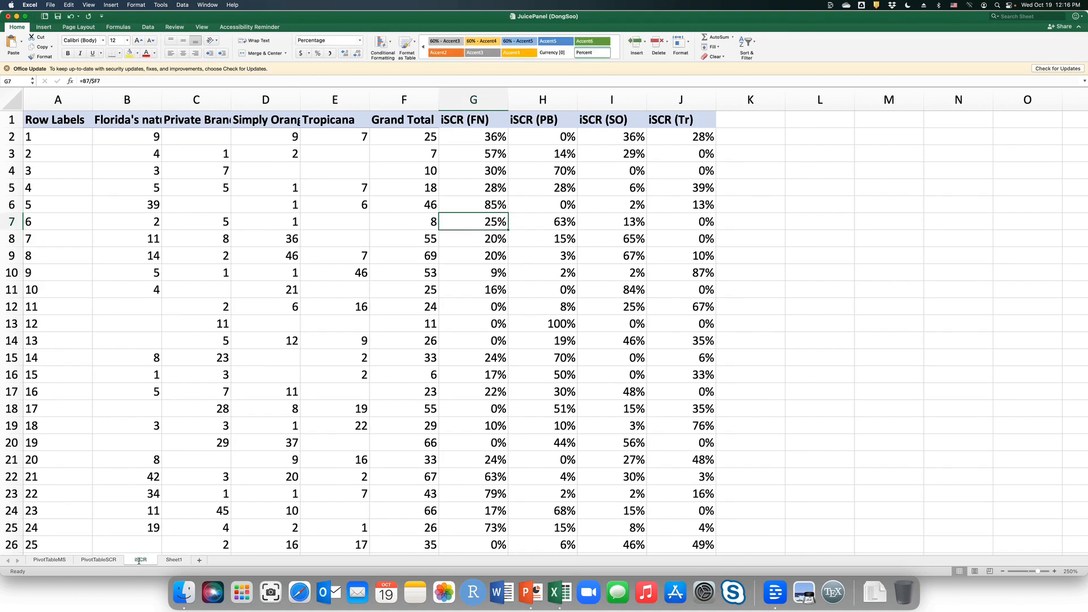
Examine customer 1's brand shares in row 2 together with the customer's grand total.
click(470, 139)
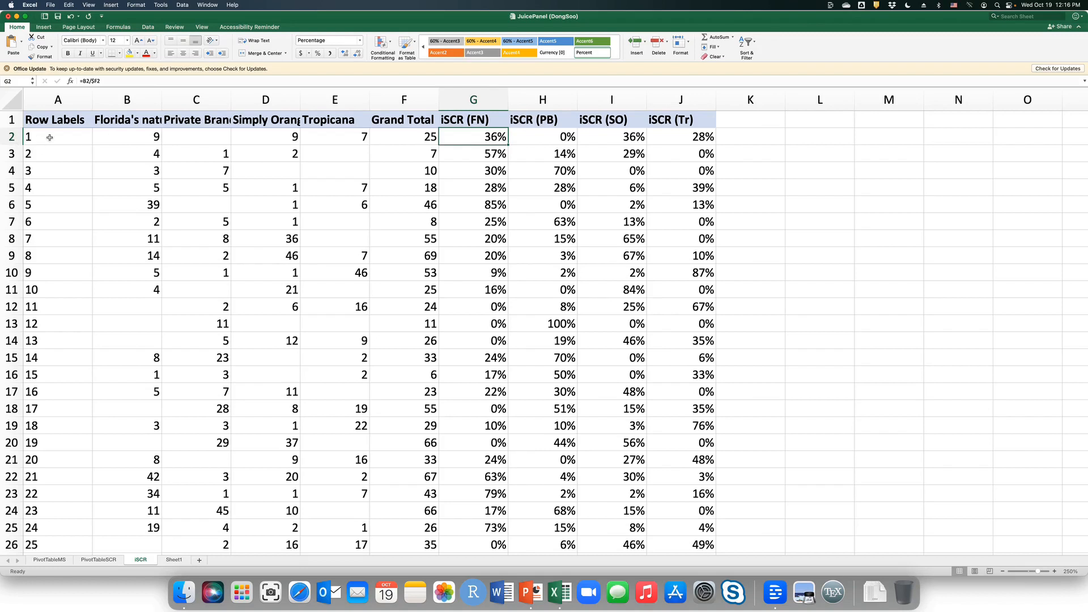
click(488, 121)
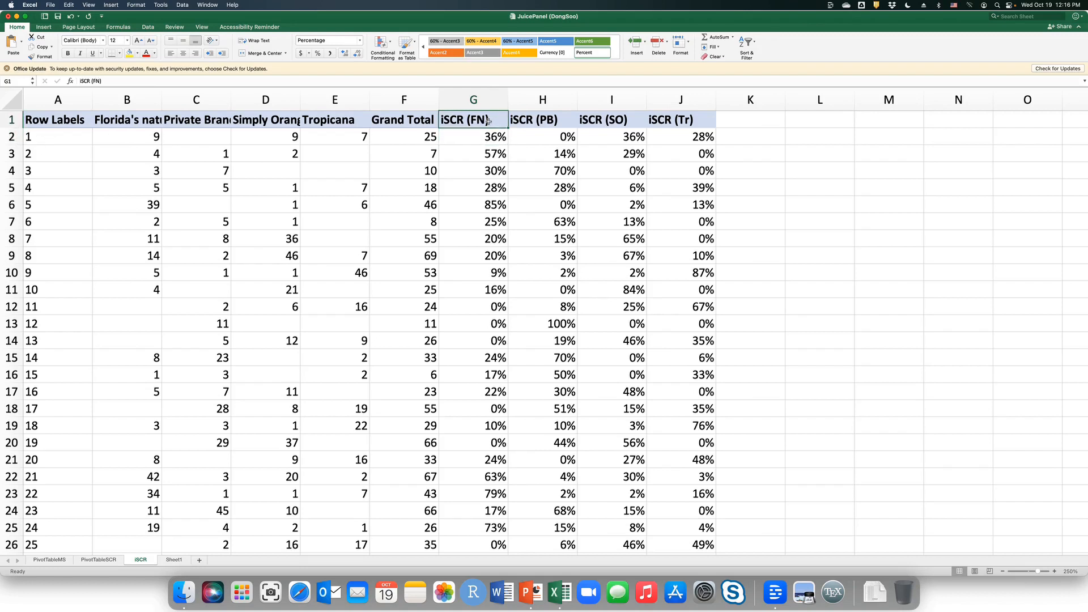
click(486, 138)
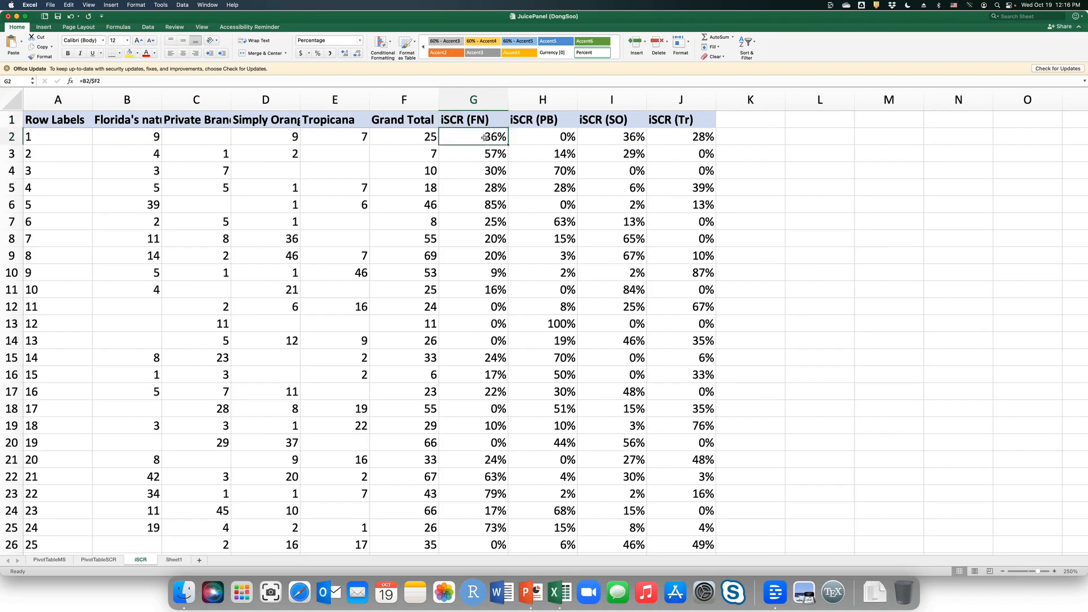
click(611, 139)
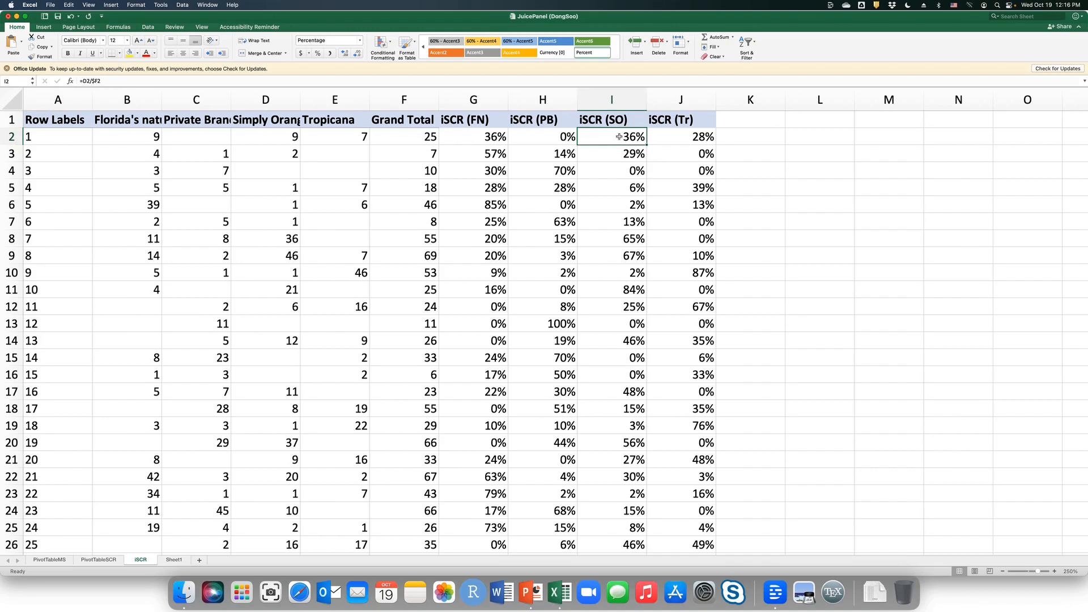
click(678, 137)
click(618, 138)
click(498, 140)
click(419, 139)
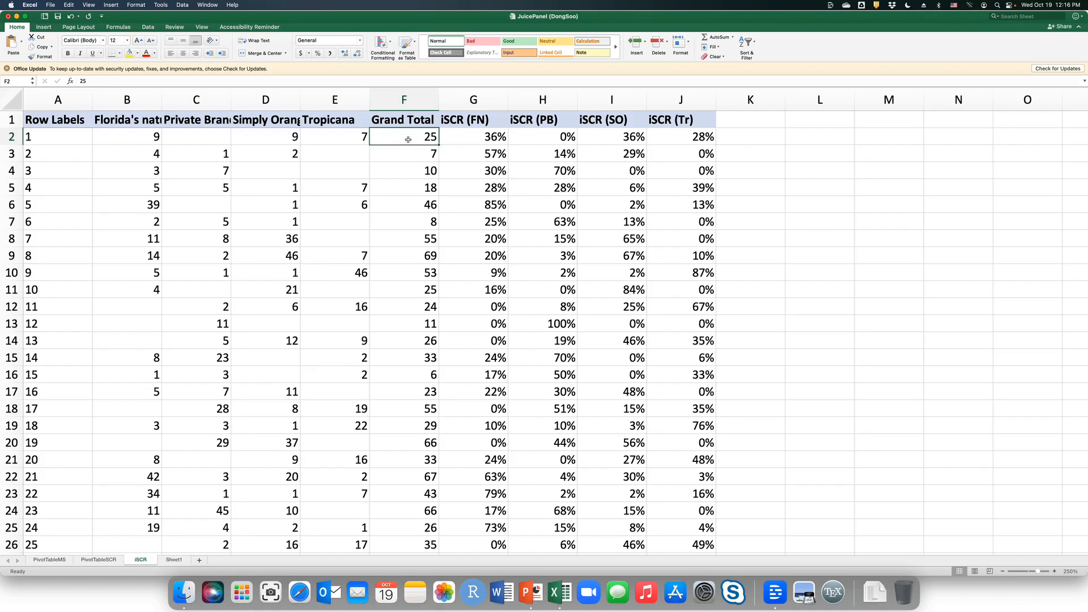
click(62, 138)
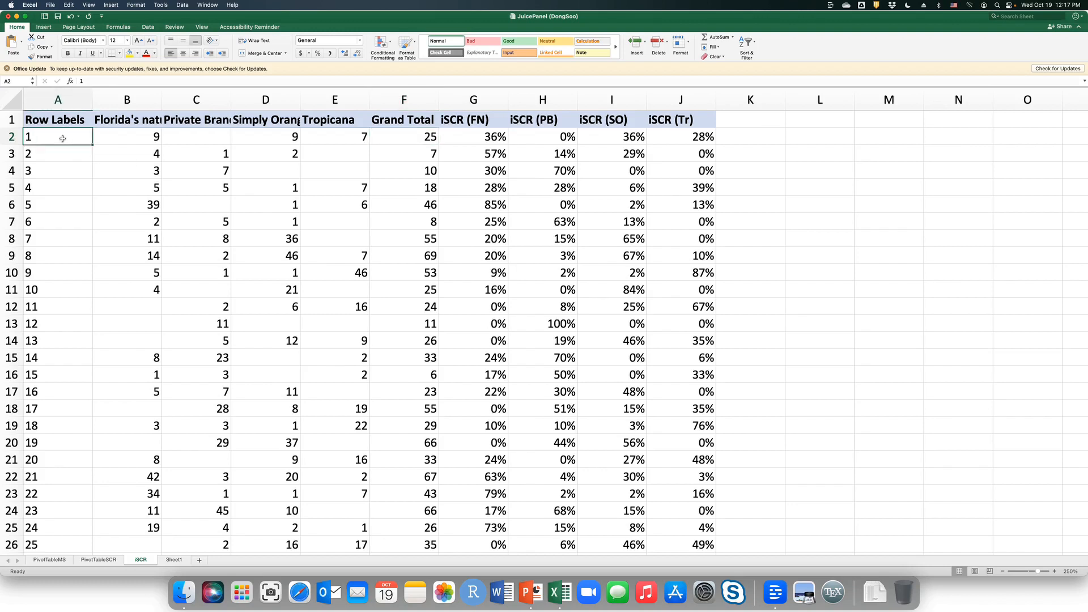
click(406, 143)
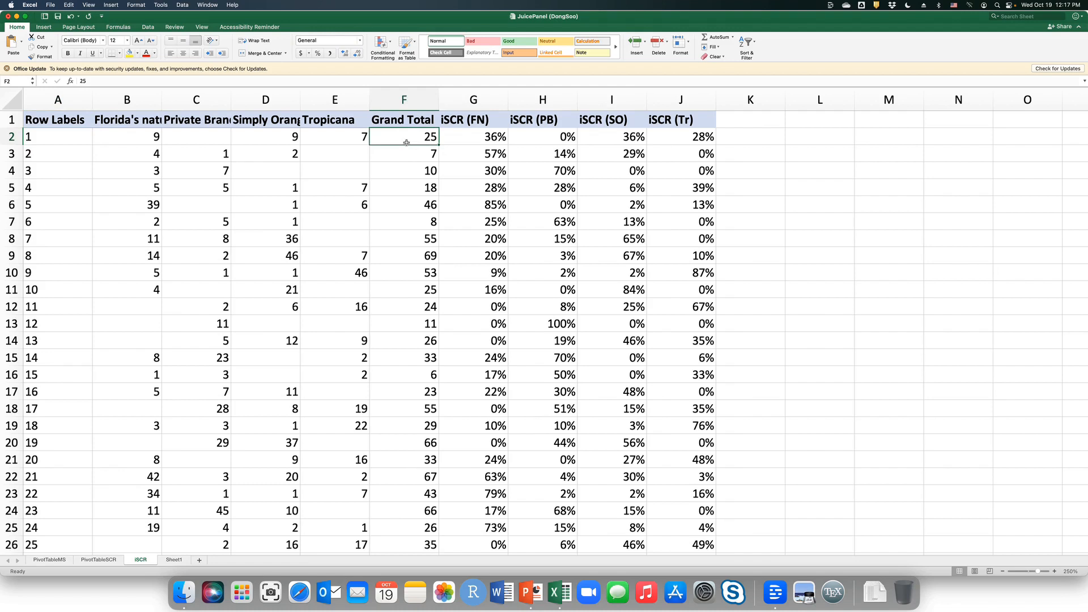
click(59, 140)
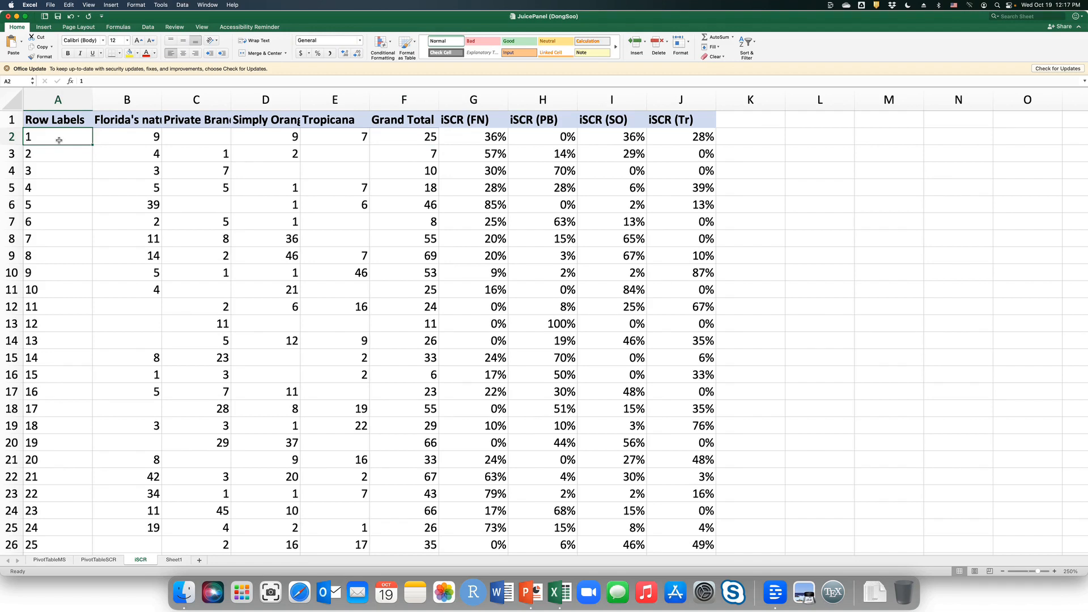
click(421, 136)
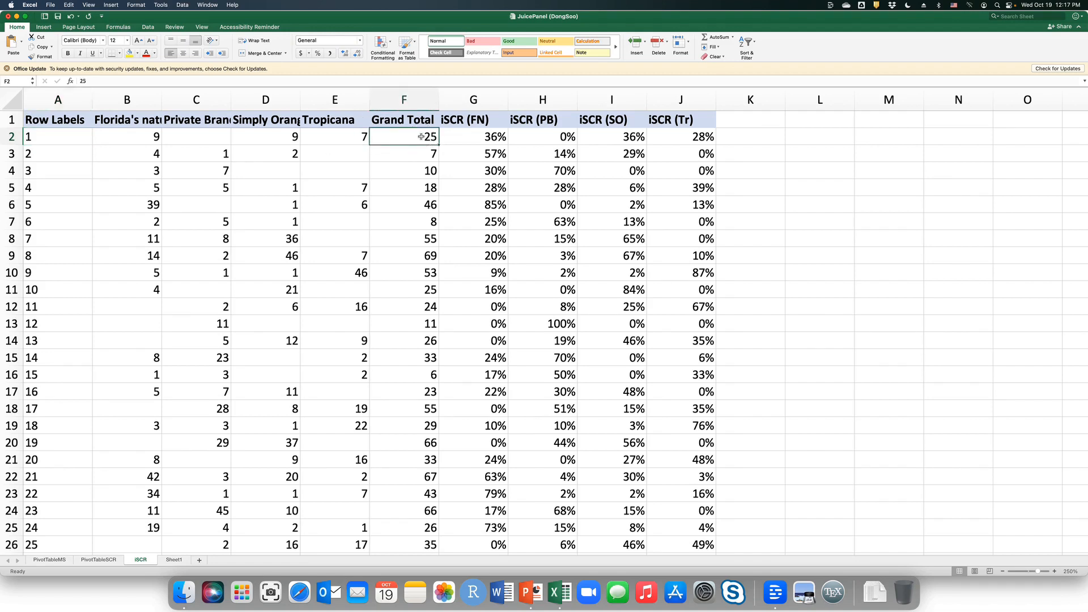